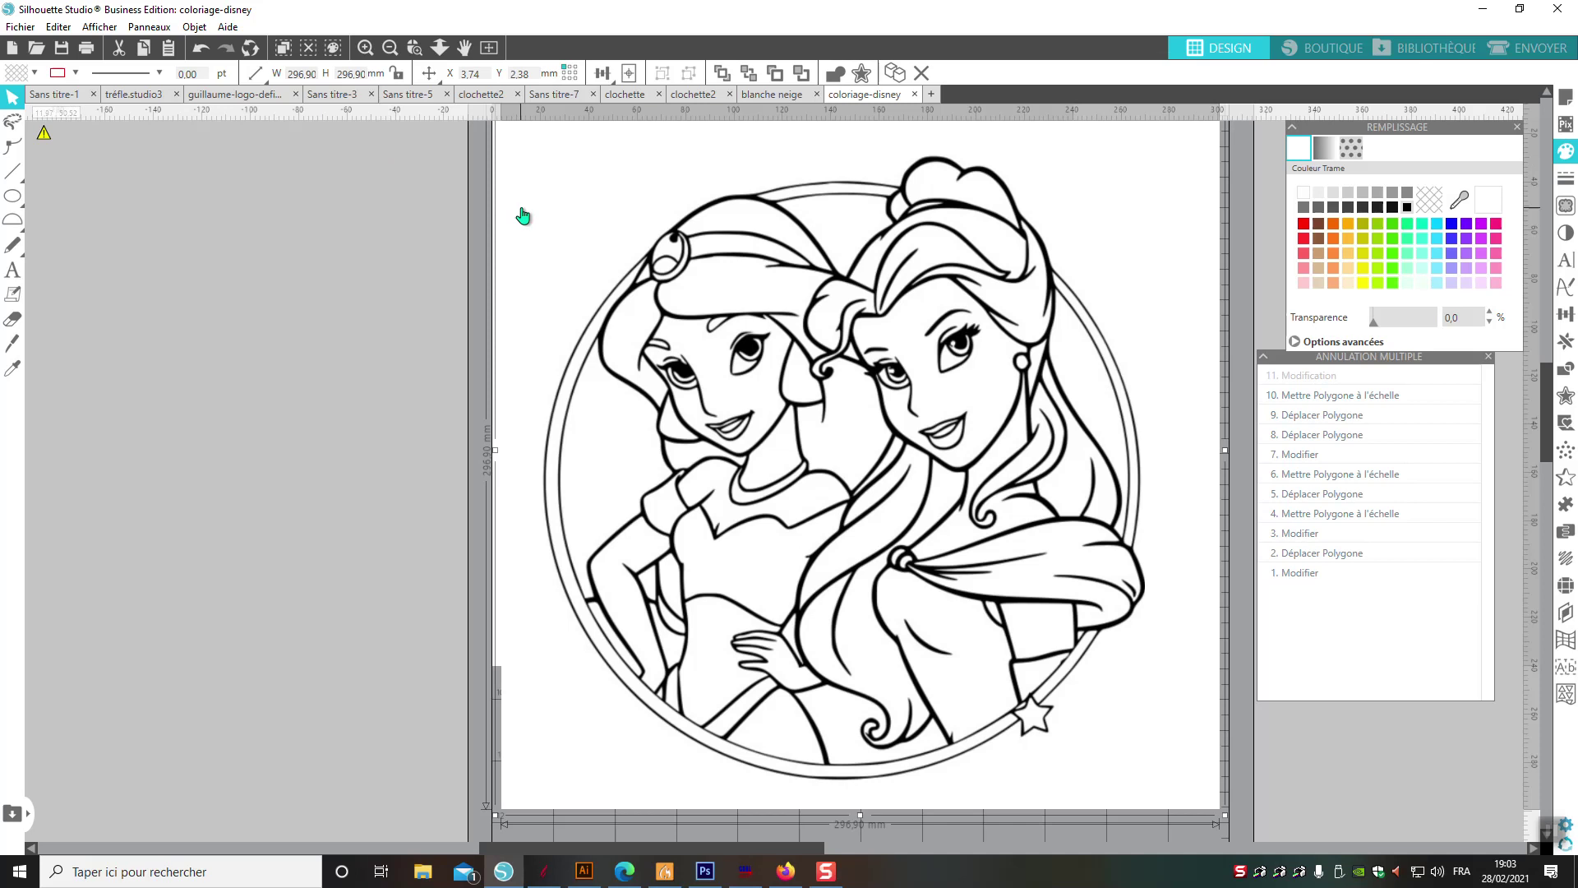
click(422, 218)
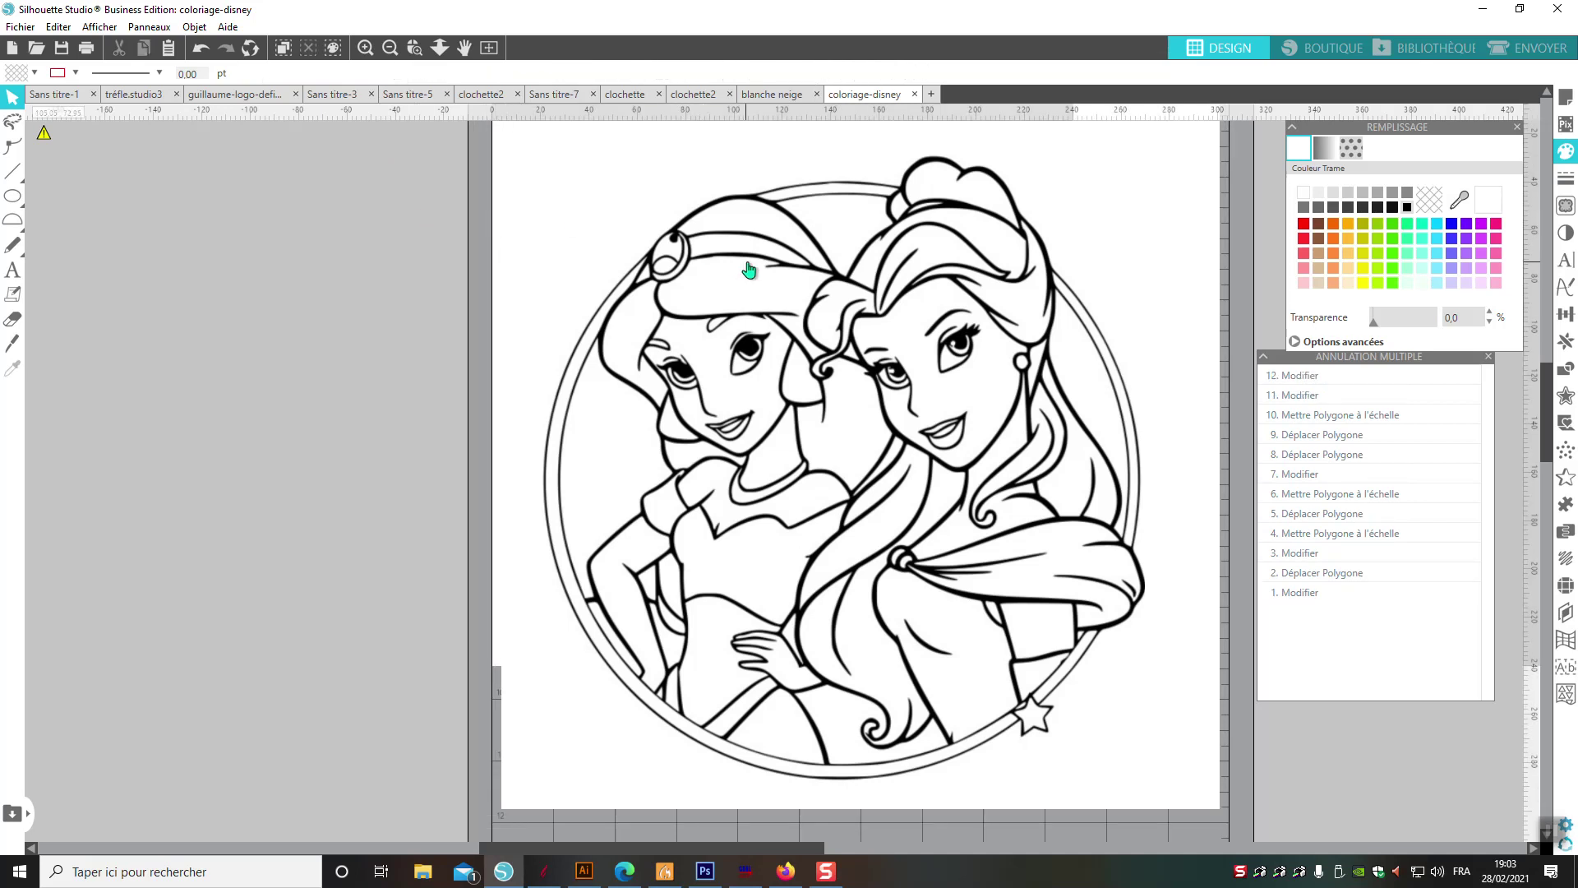
drag(748, 271, 747, 264)
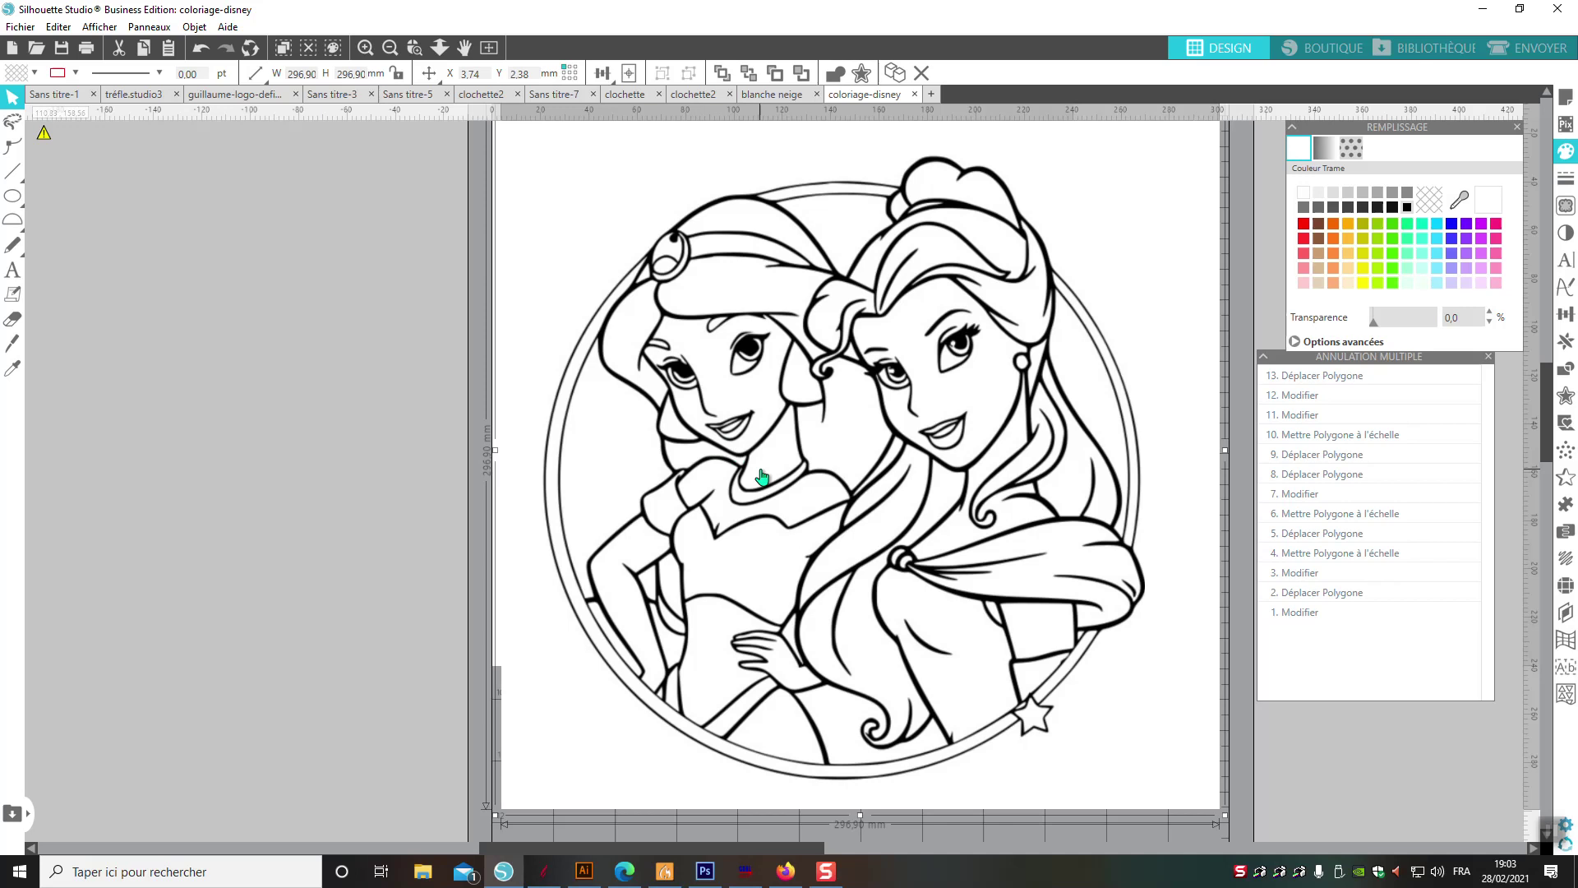
click(364, 399)
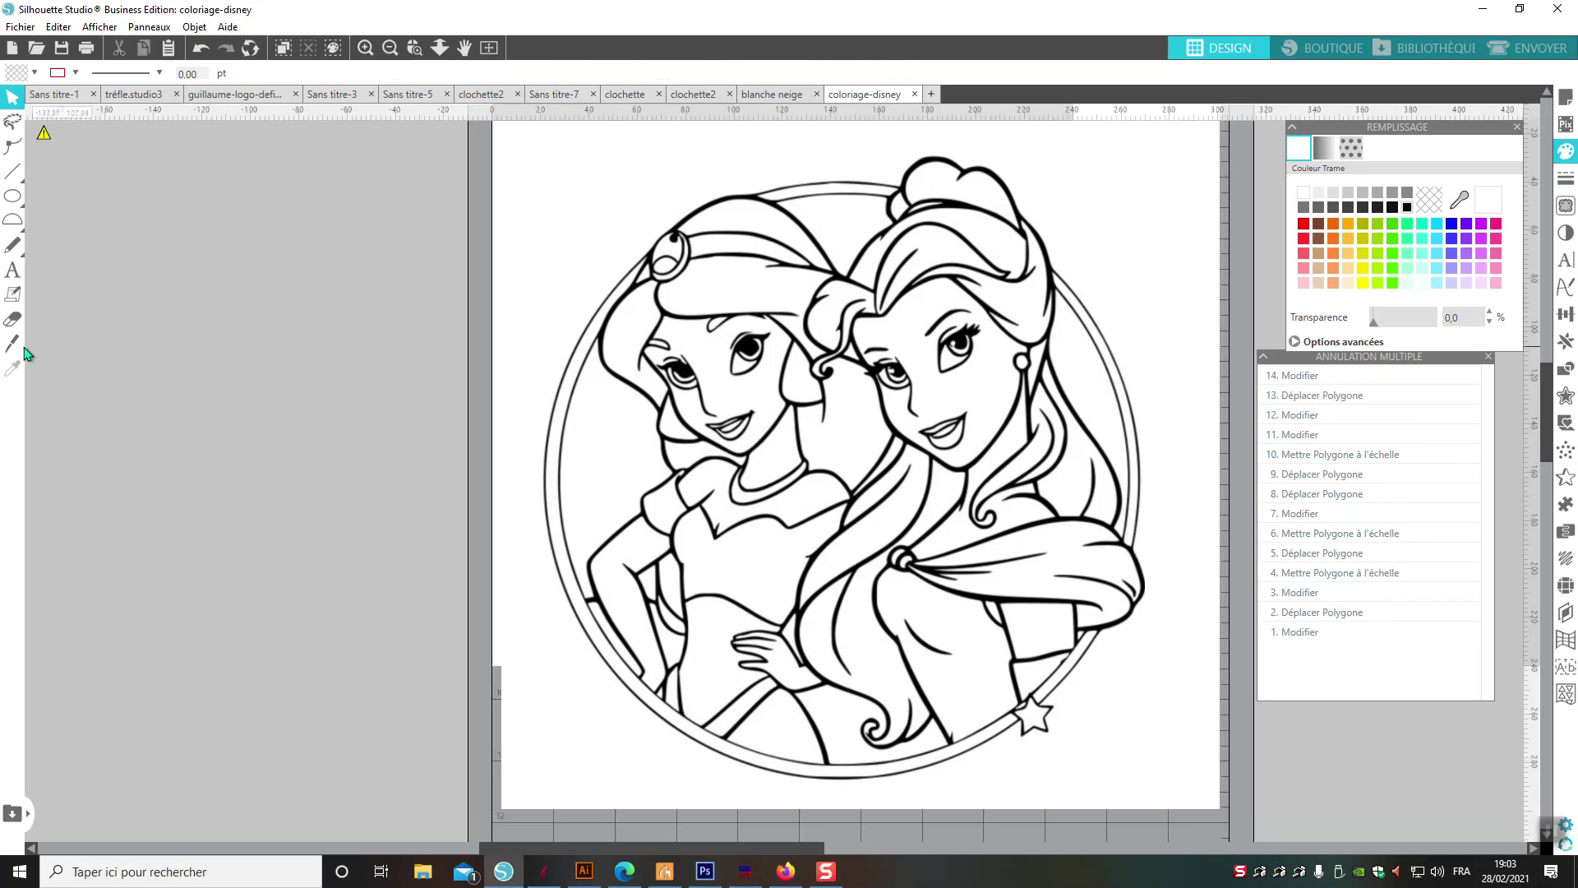
click(26, 229)
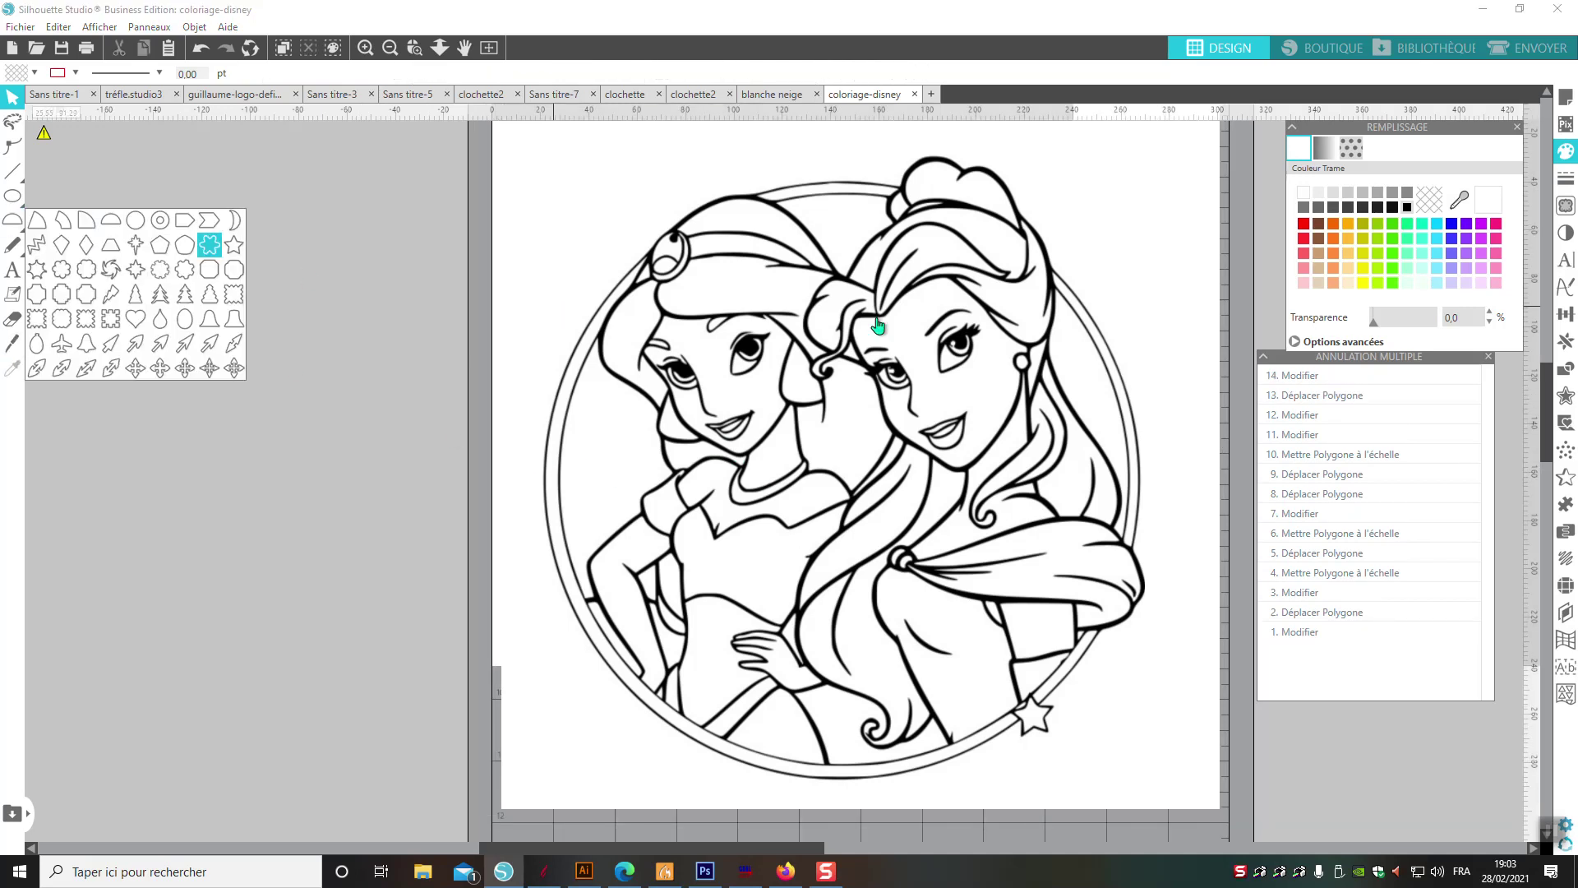
click(1128, 280)
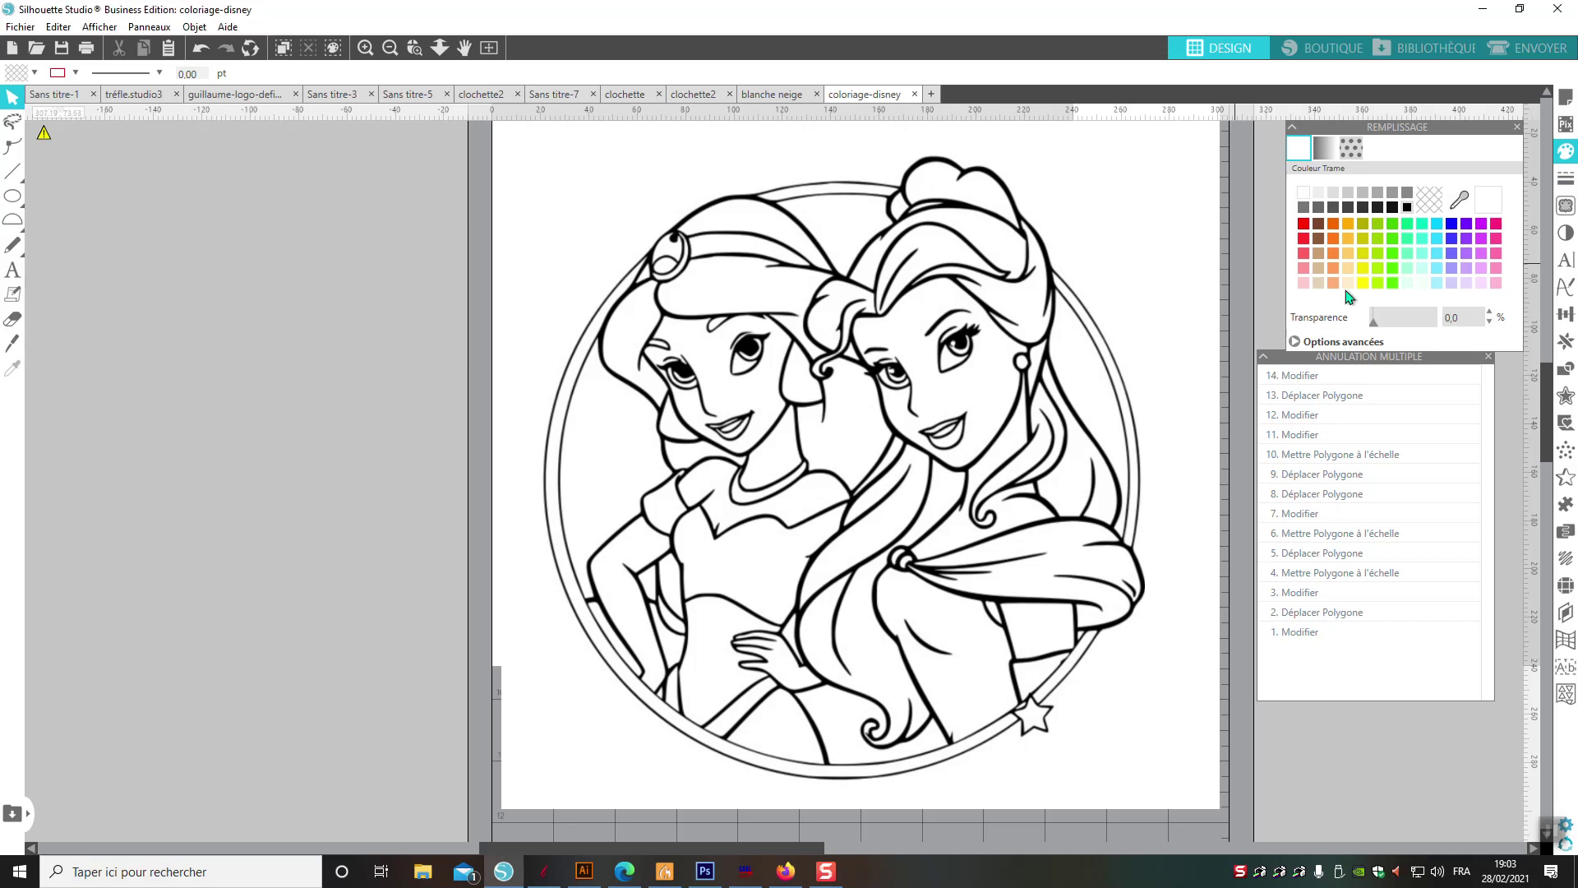
- Select a trace area of about 270 × 268 mm around the whole two-princess drawing
click(1571, 206)
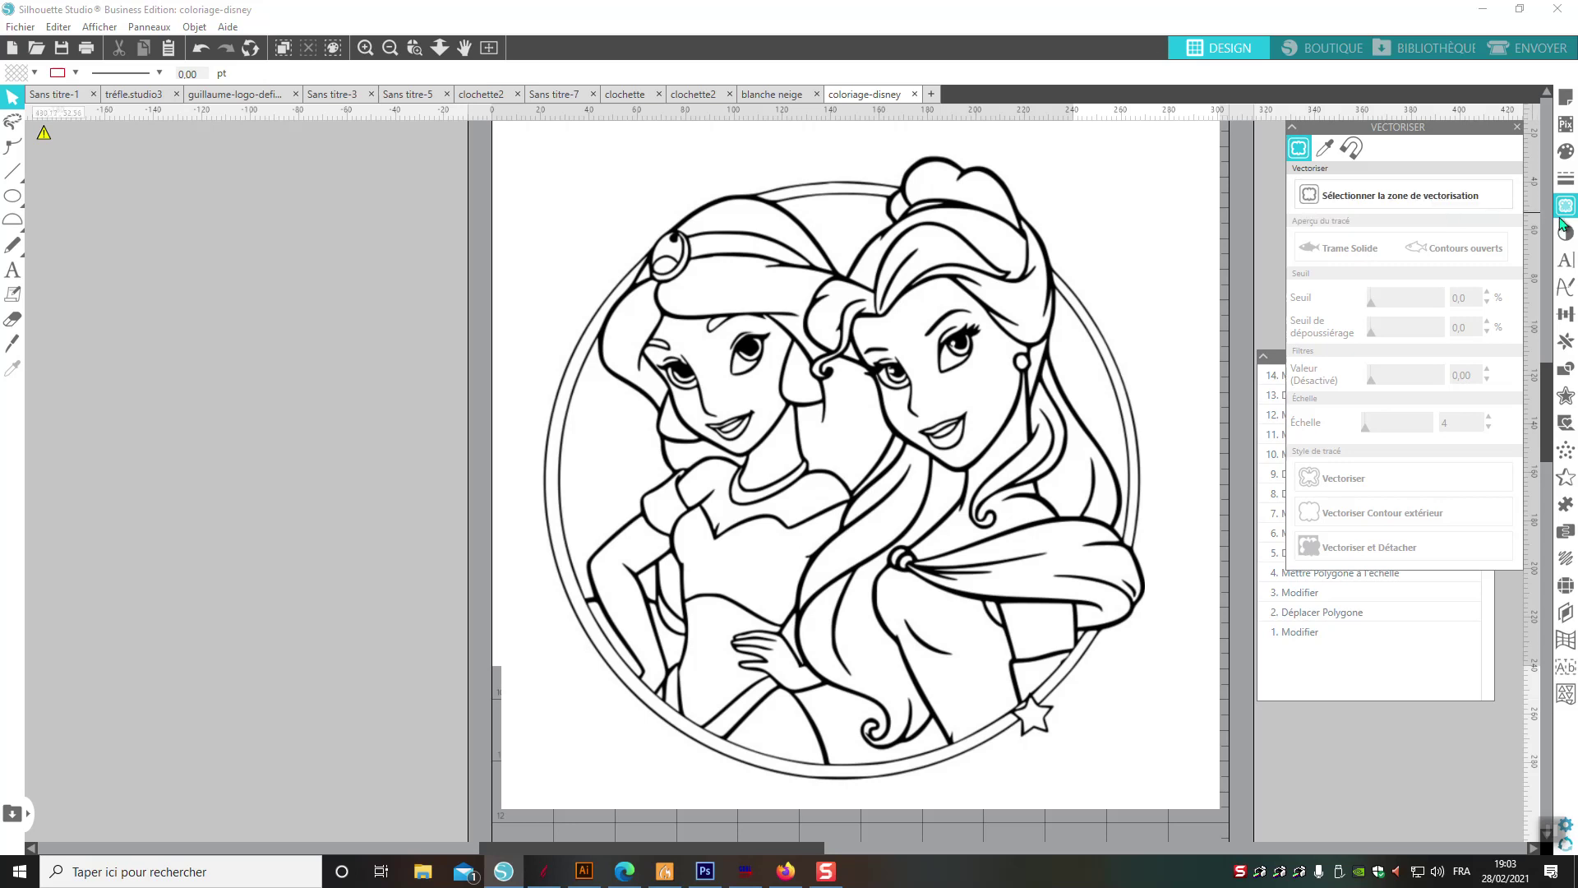
click(1452, 201)
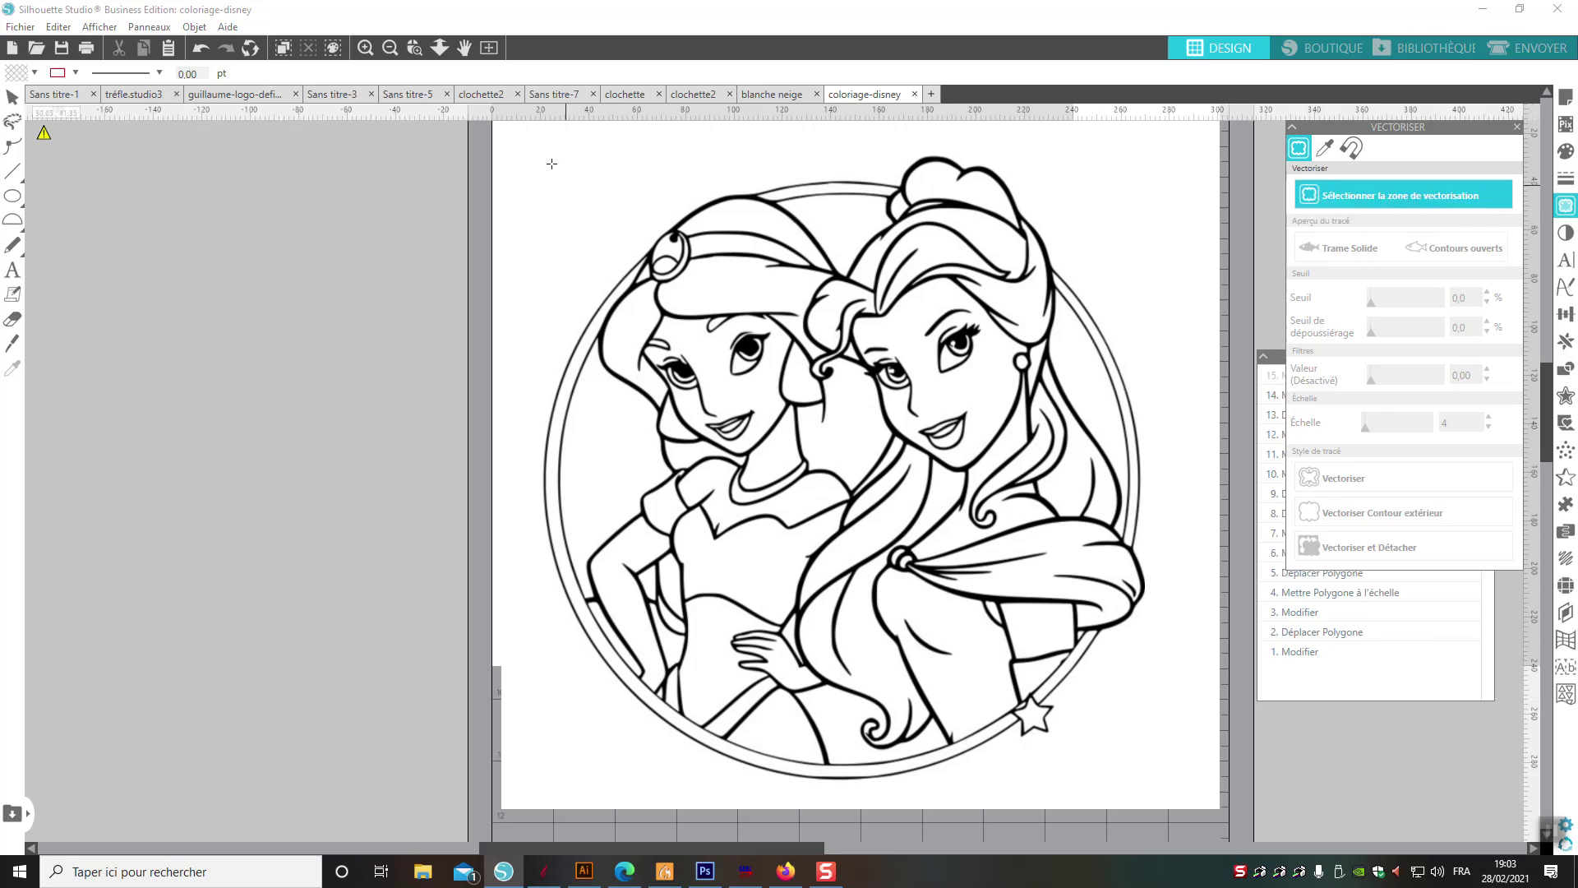
drag(530, 141, 1181, 794)
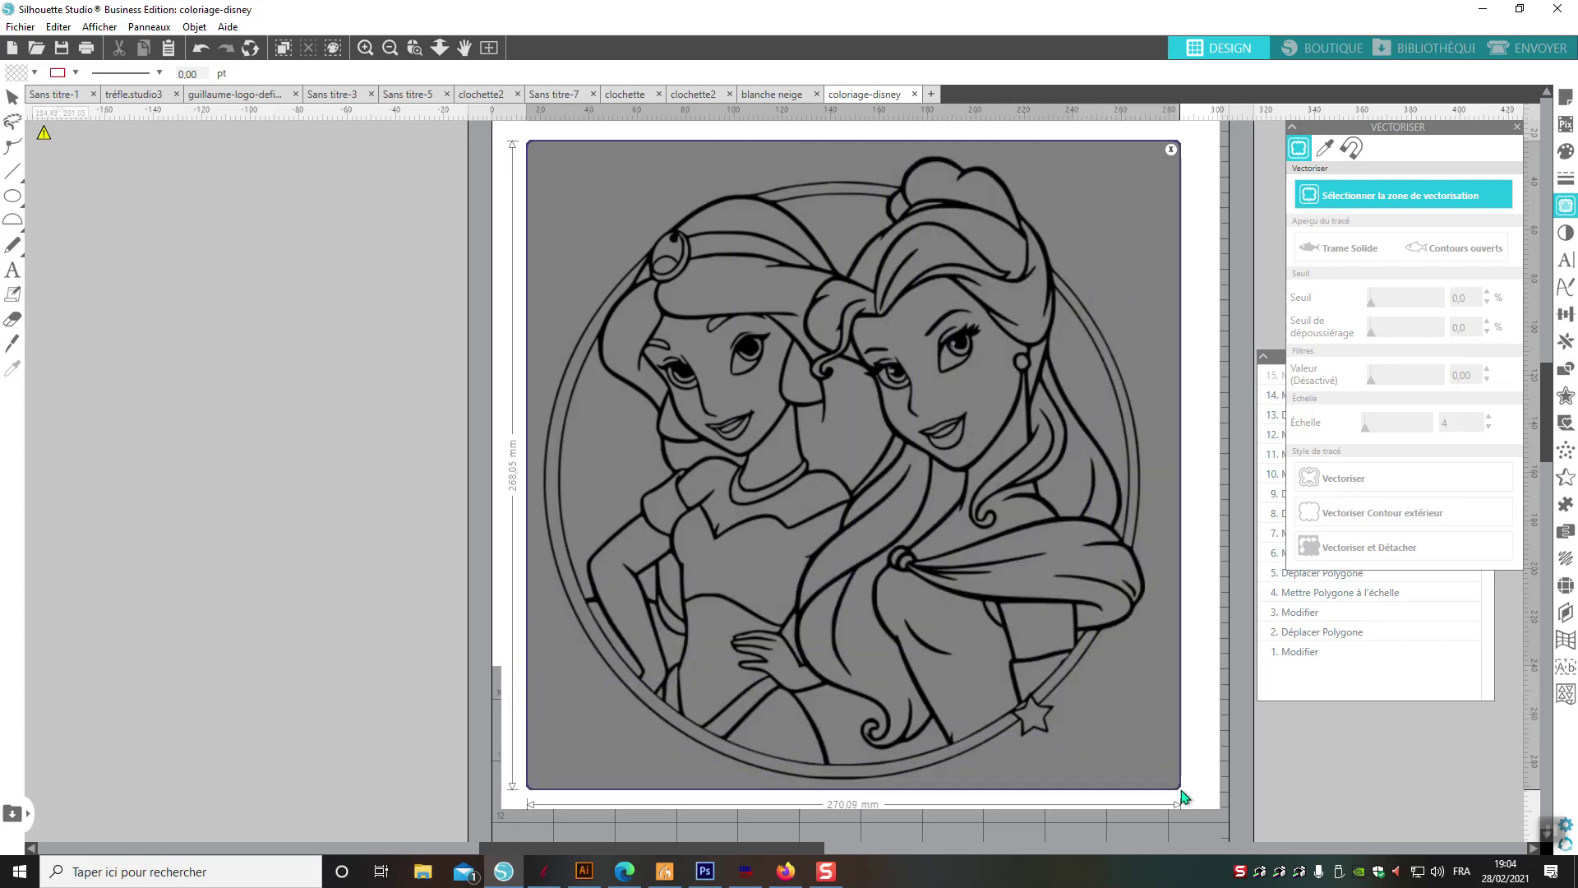
click(1183, 796)
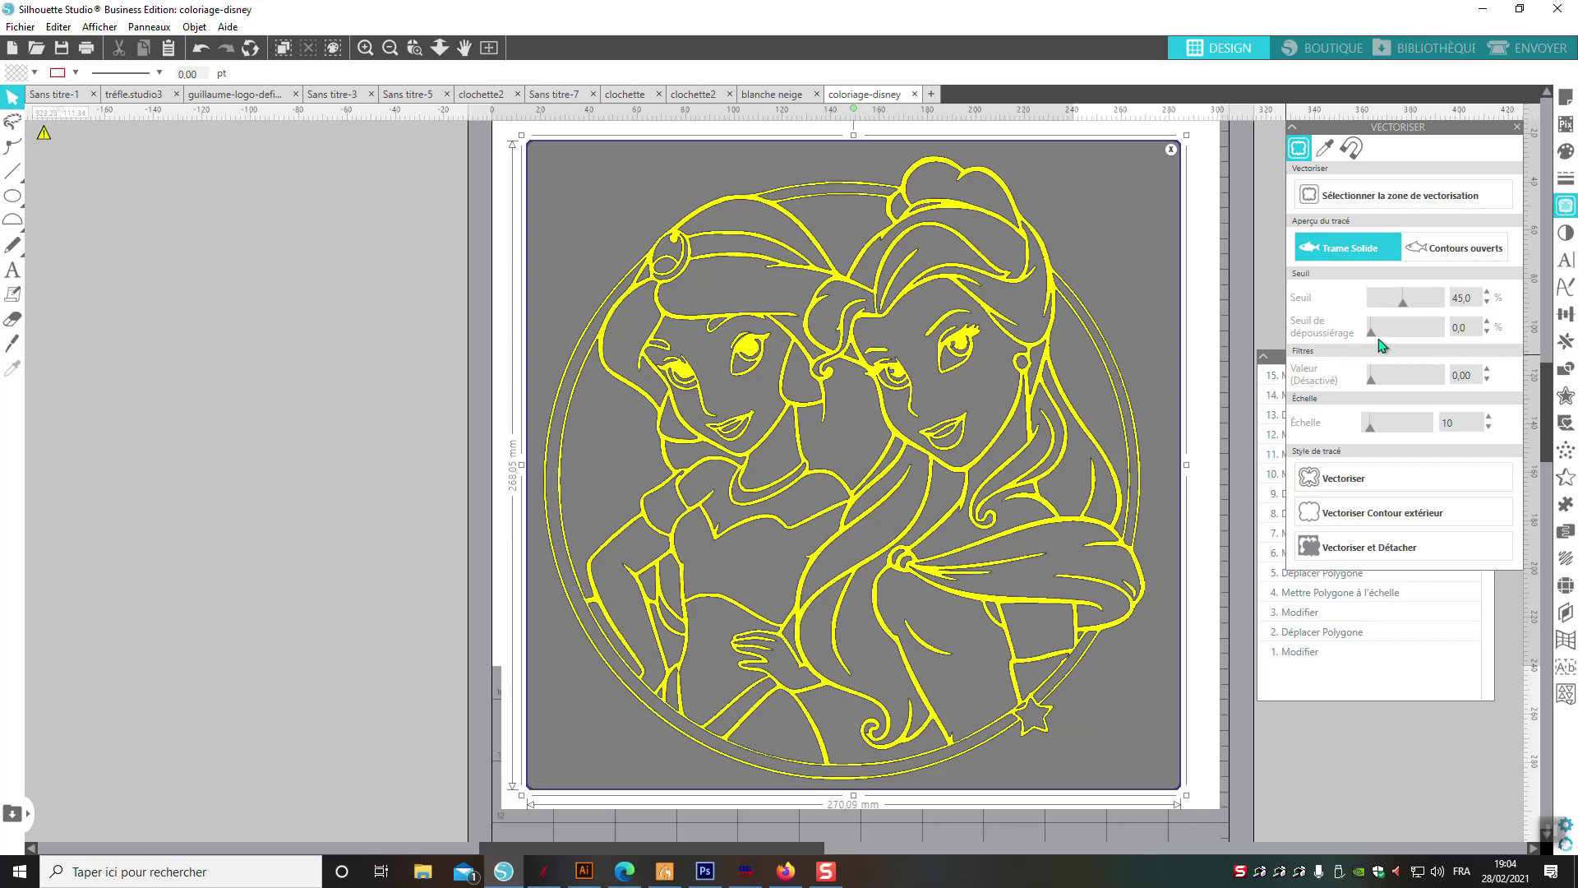
- Set the trace threshold to 69% and trace the selected area with the standard Vectoriser style
click(1408, 301)
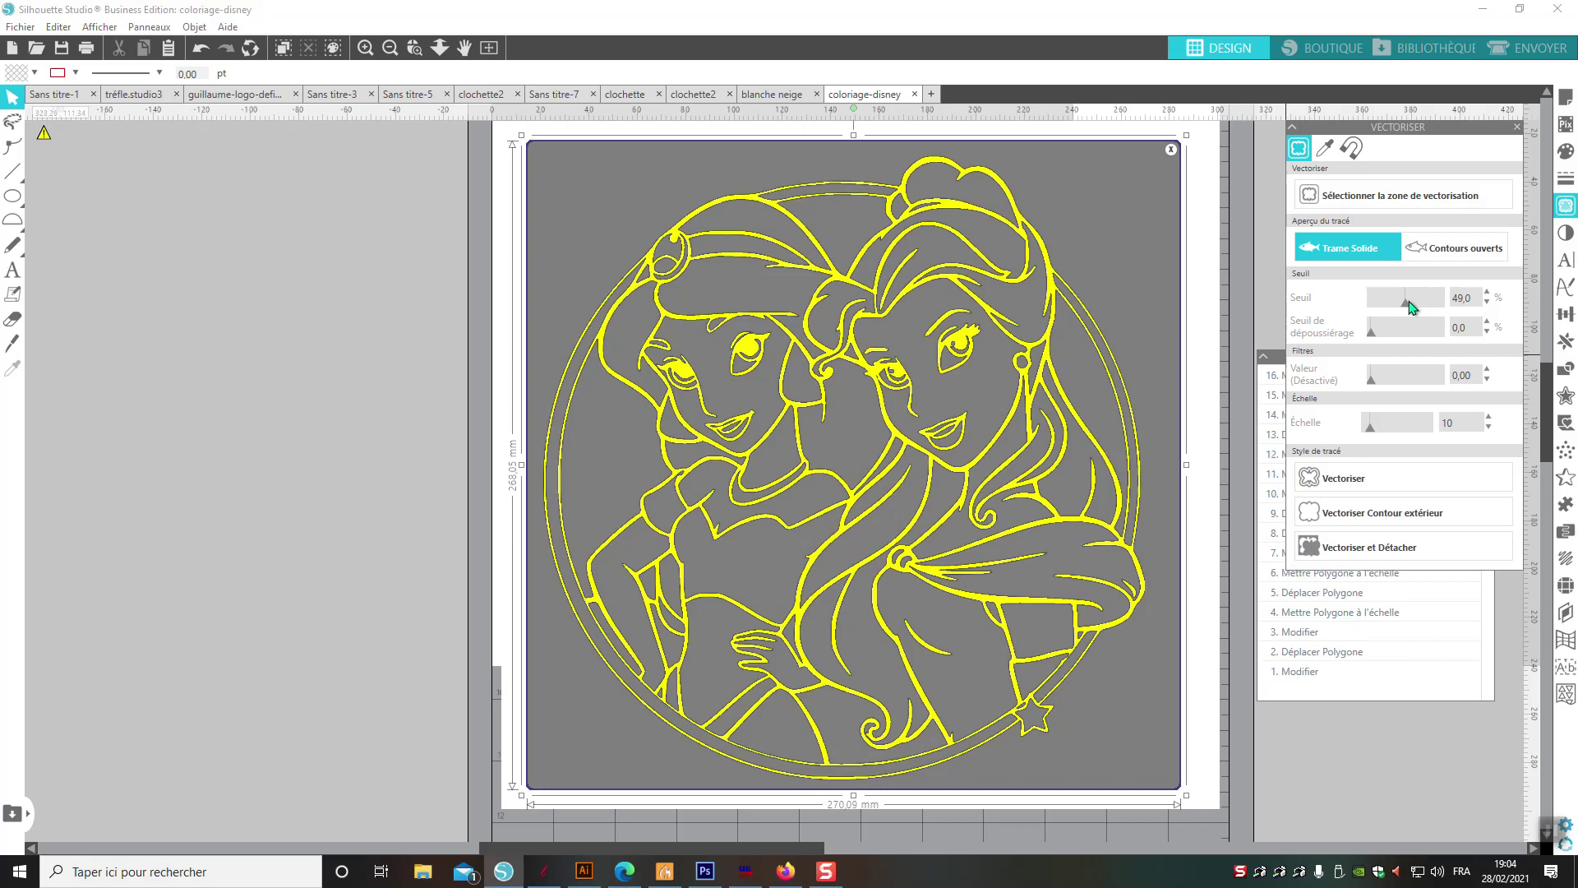
drag(1408, 301, 1421, 305)
click(1420, 303)
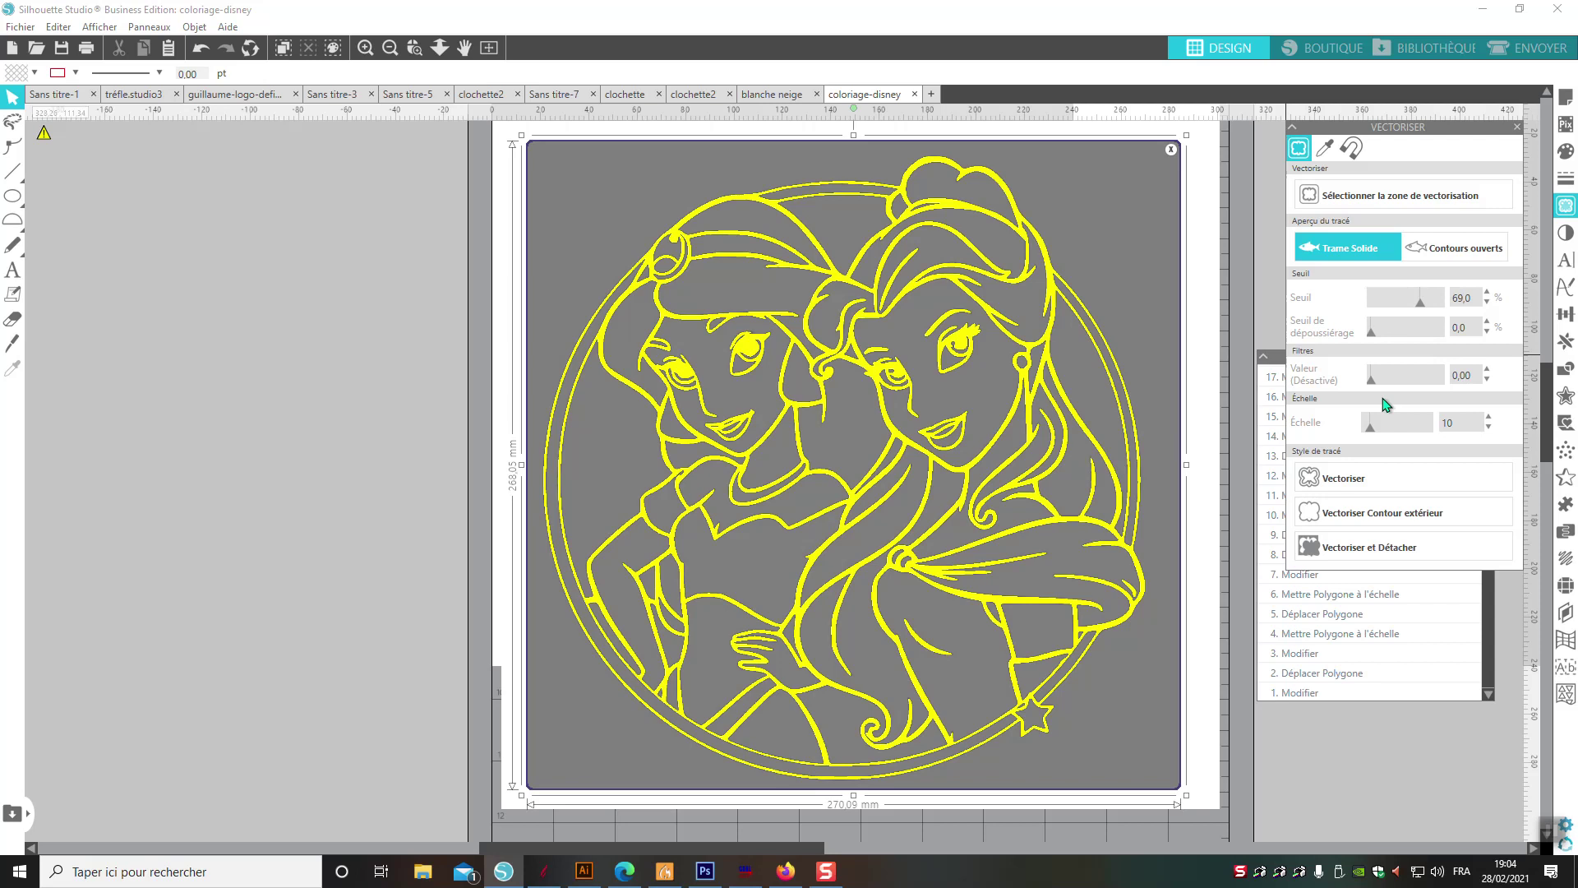
drag(1371, 430, 1368, 431)
click(1377, 489)
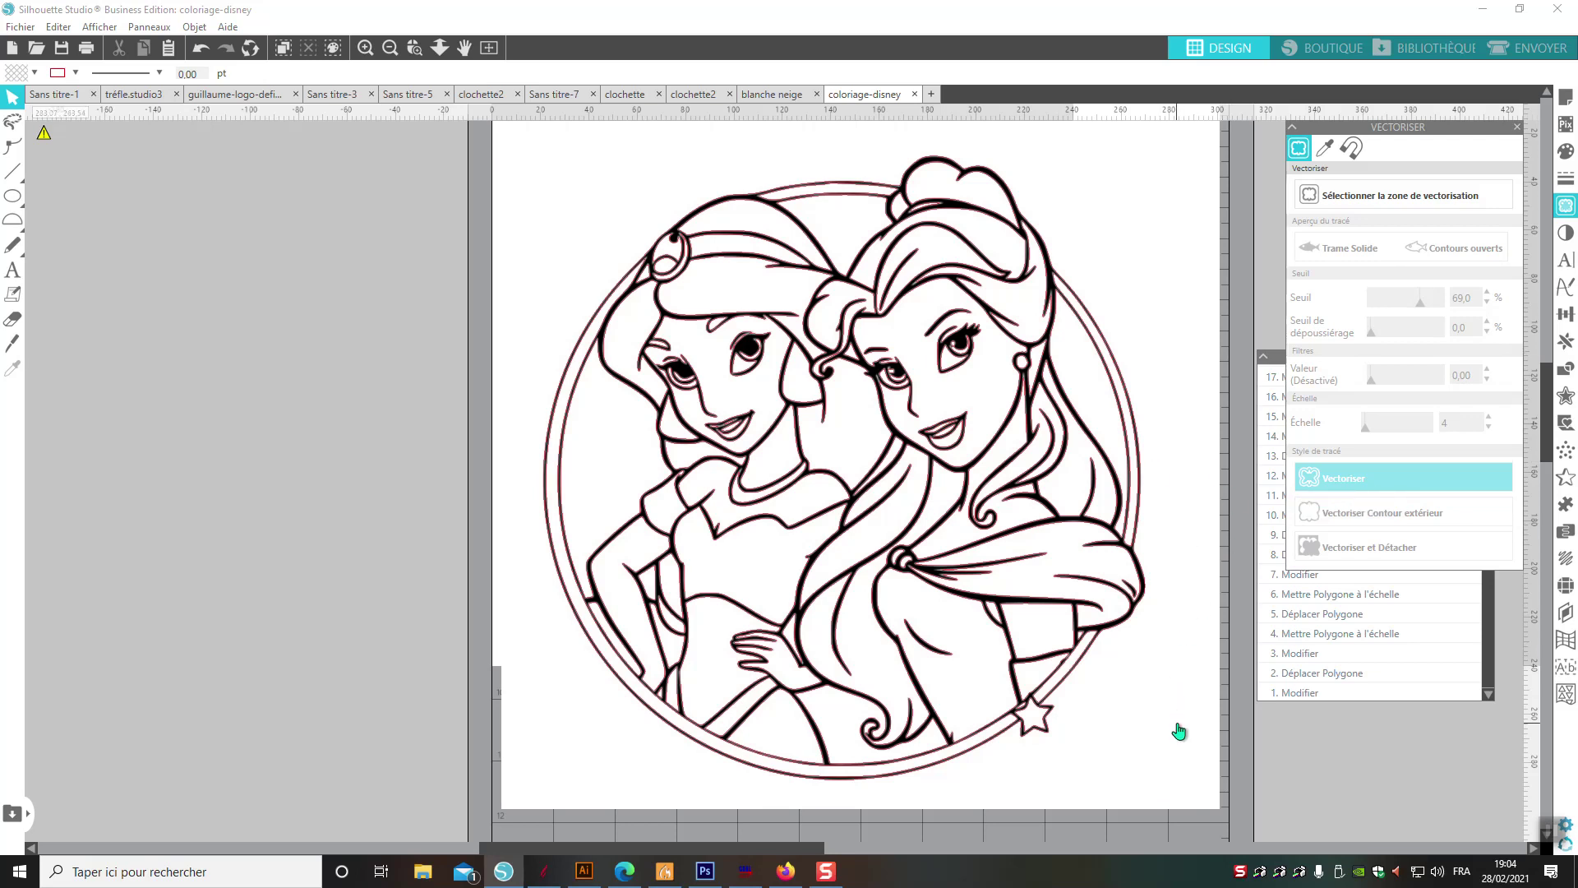
- Move the original image off the traced outline to the area beside the page, and fill the traced drawing with black
mouse_move(1178, 730)
mouse_down()
mouse_move(968, 714)
mouse_move(486, 605)
mouse_move(388, 605)
mouse_up()
click(448, 610)
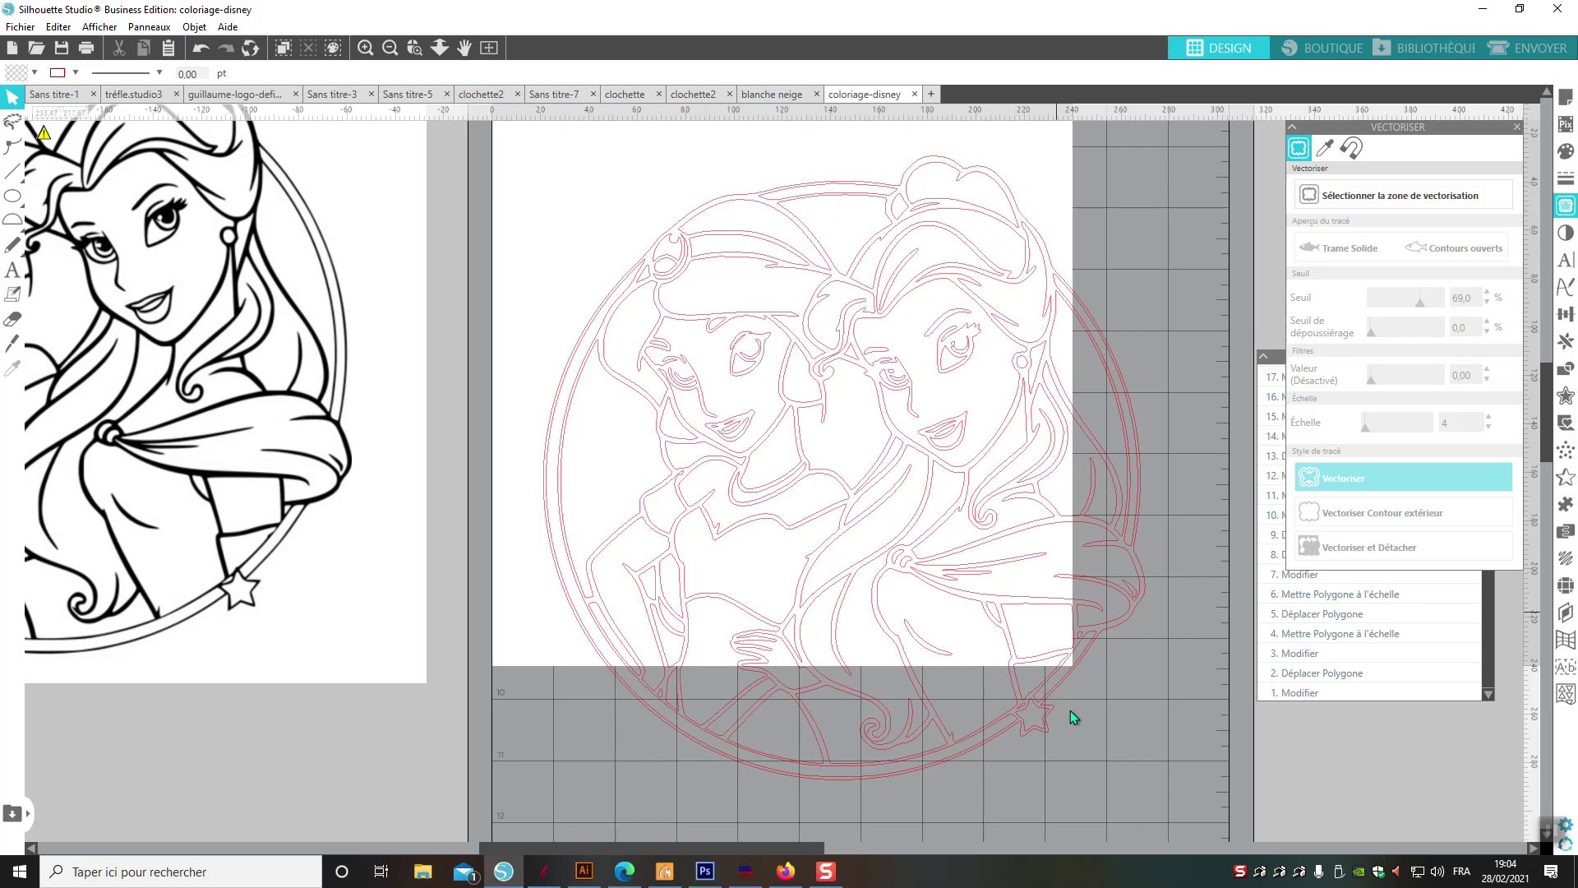
click(927, 687)
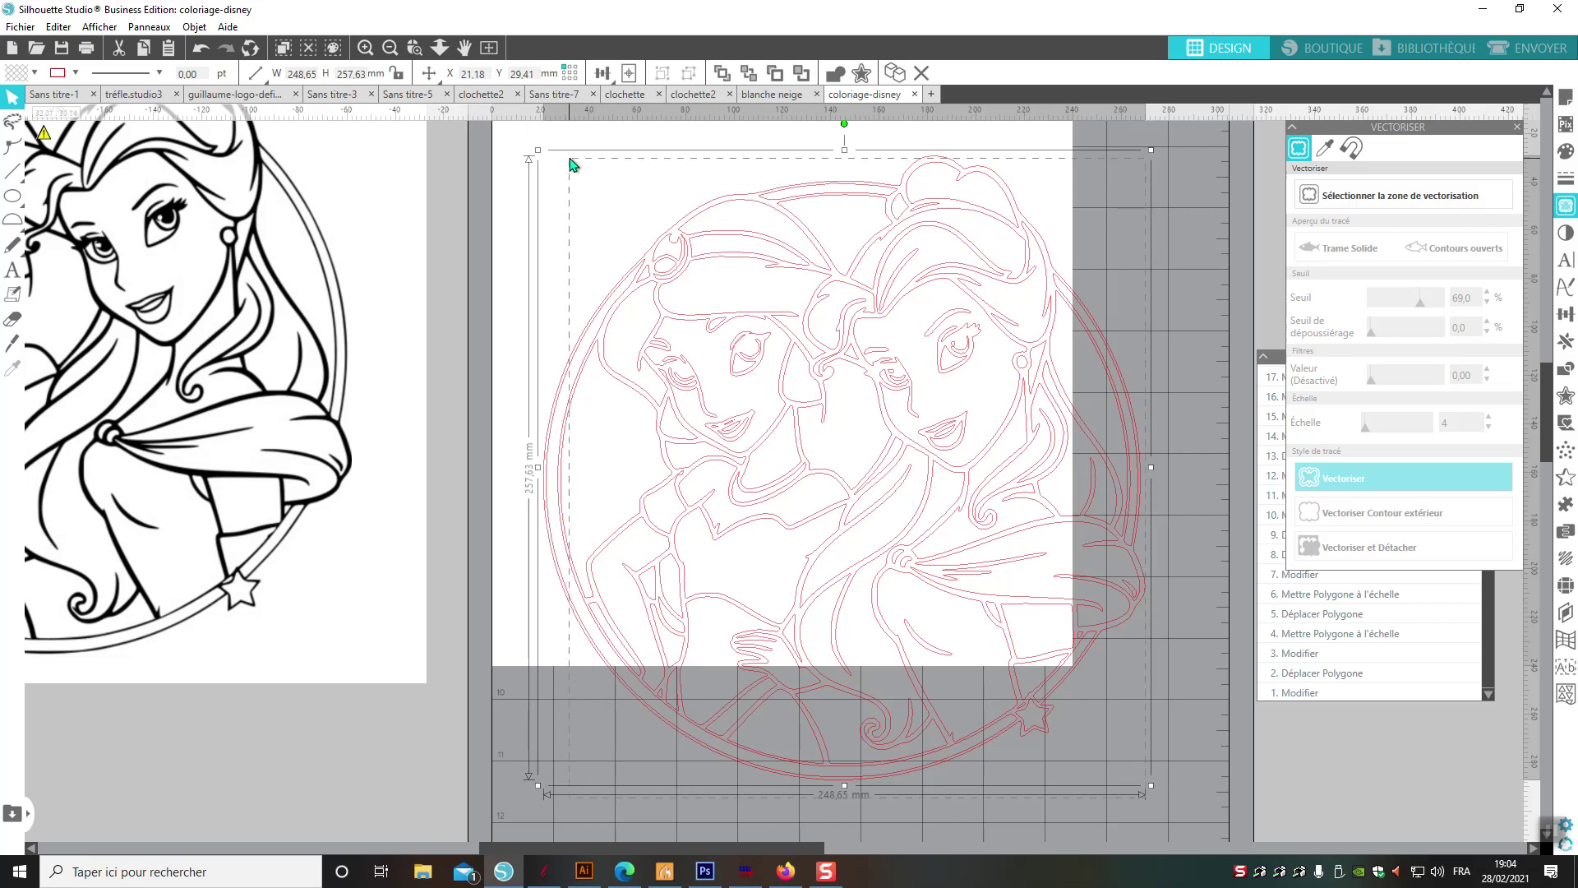
click(1566, 151)
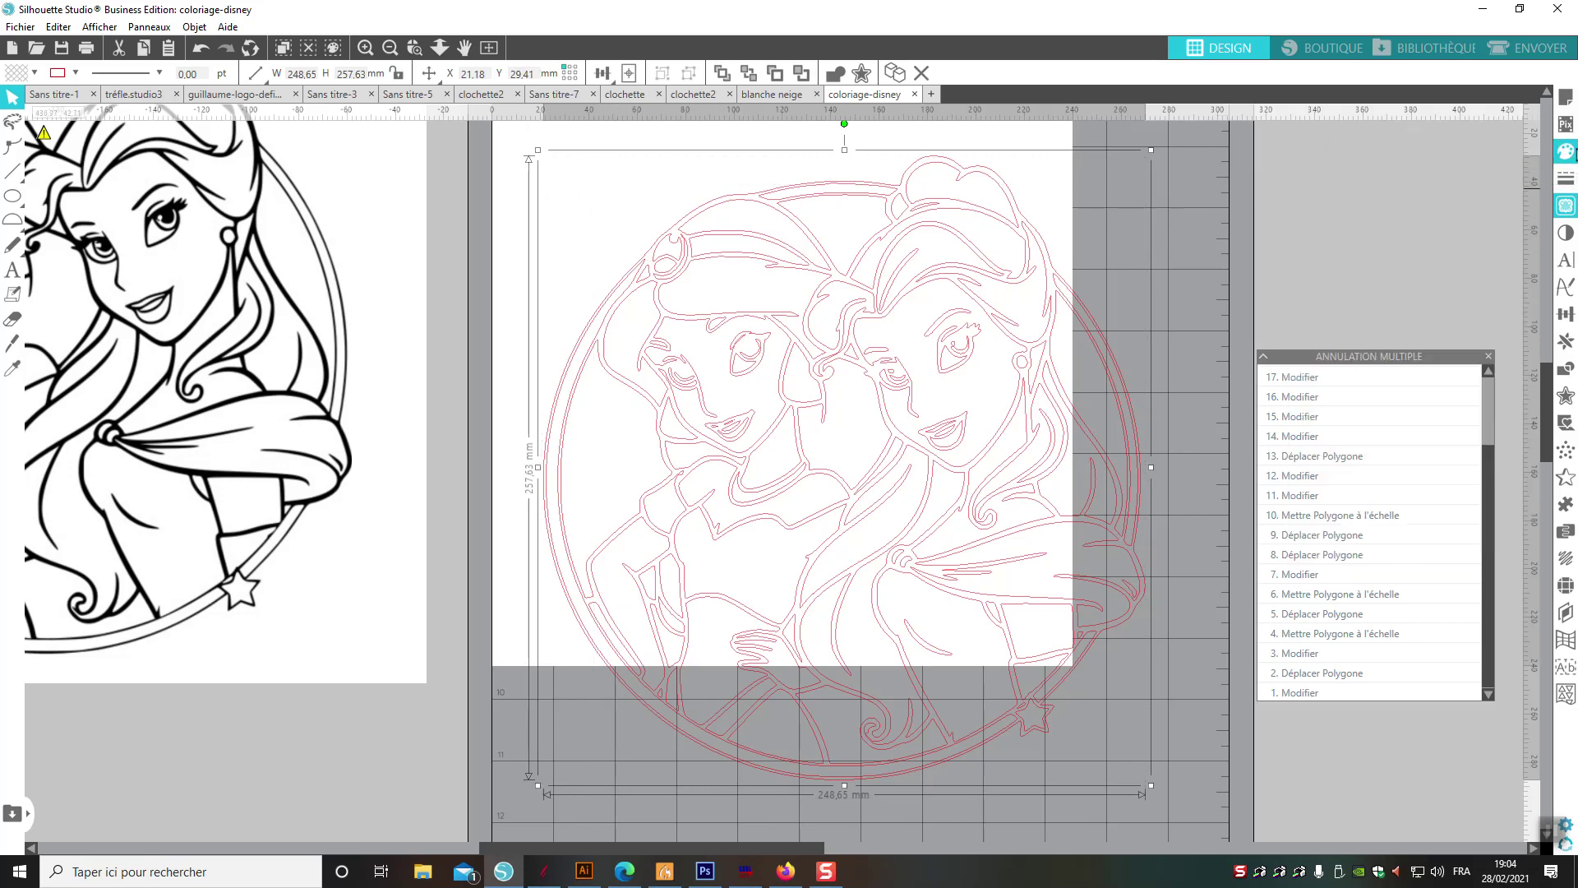
click(1407, 208)
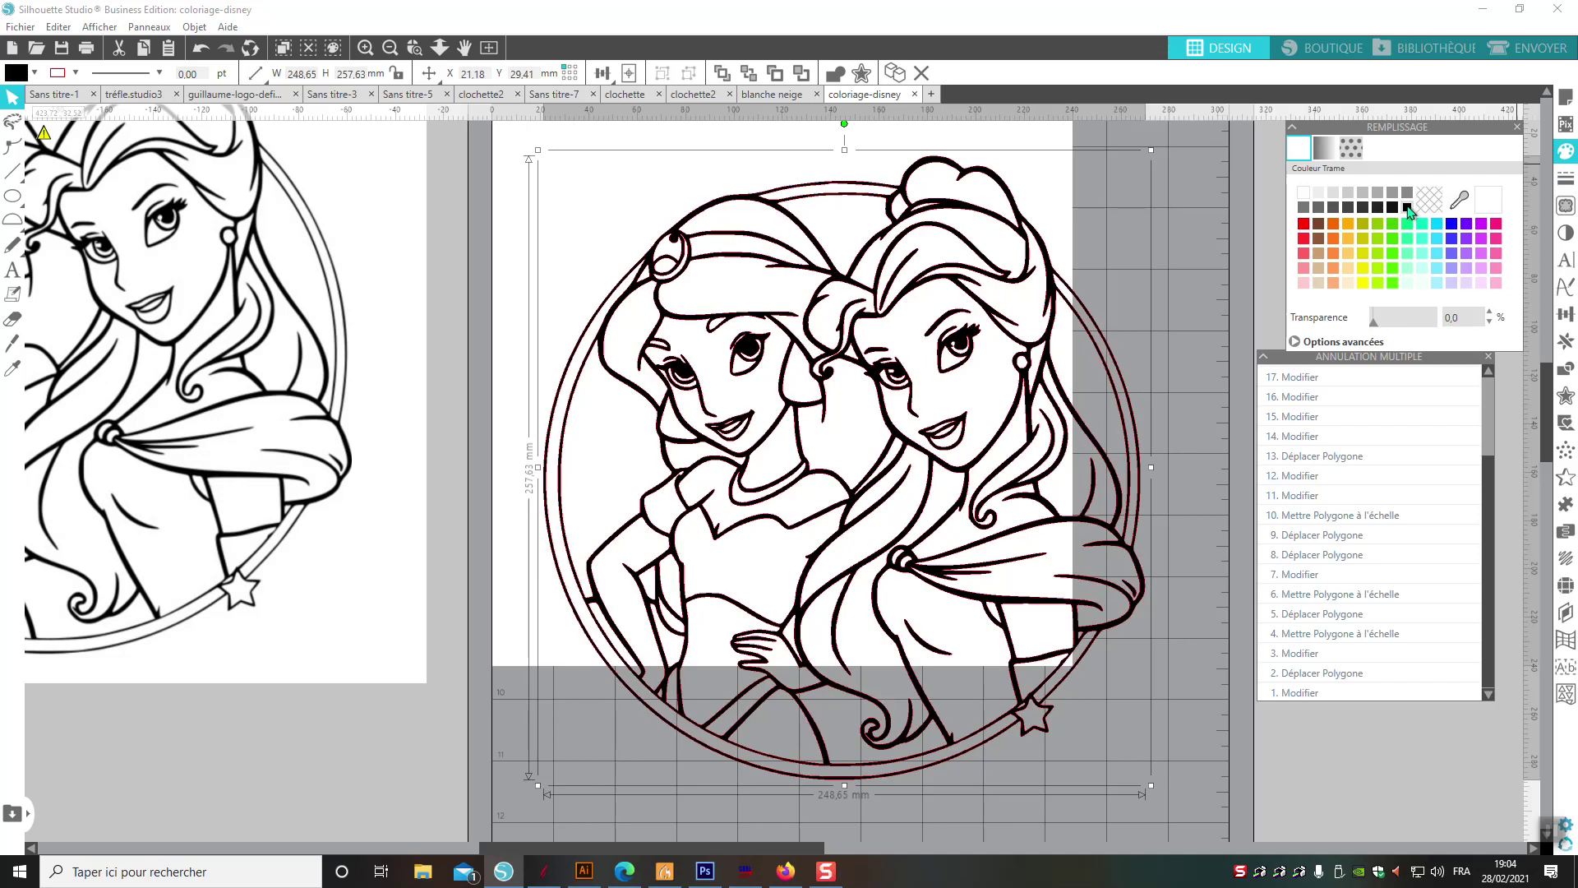
- Split the traced compound path into separate shapes and set their line colour to black
right_click(777, 374)
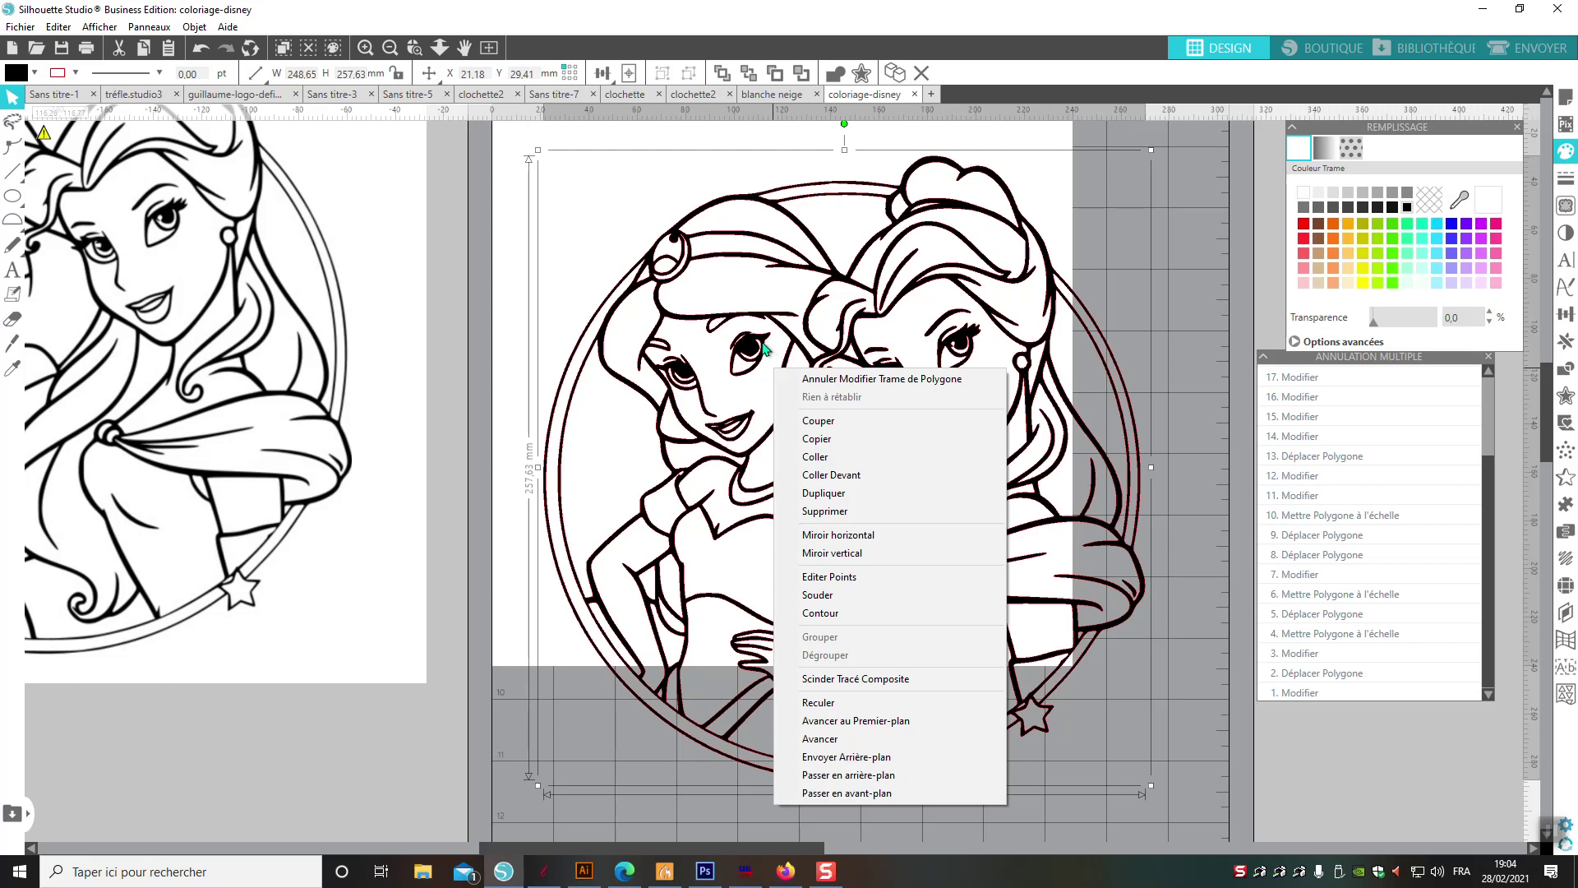
click(832, 680)
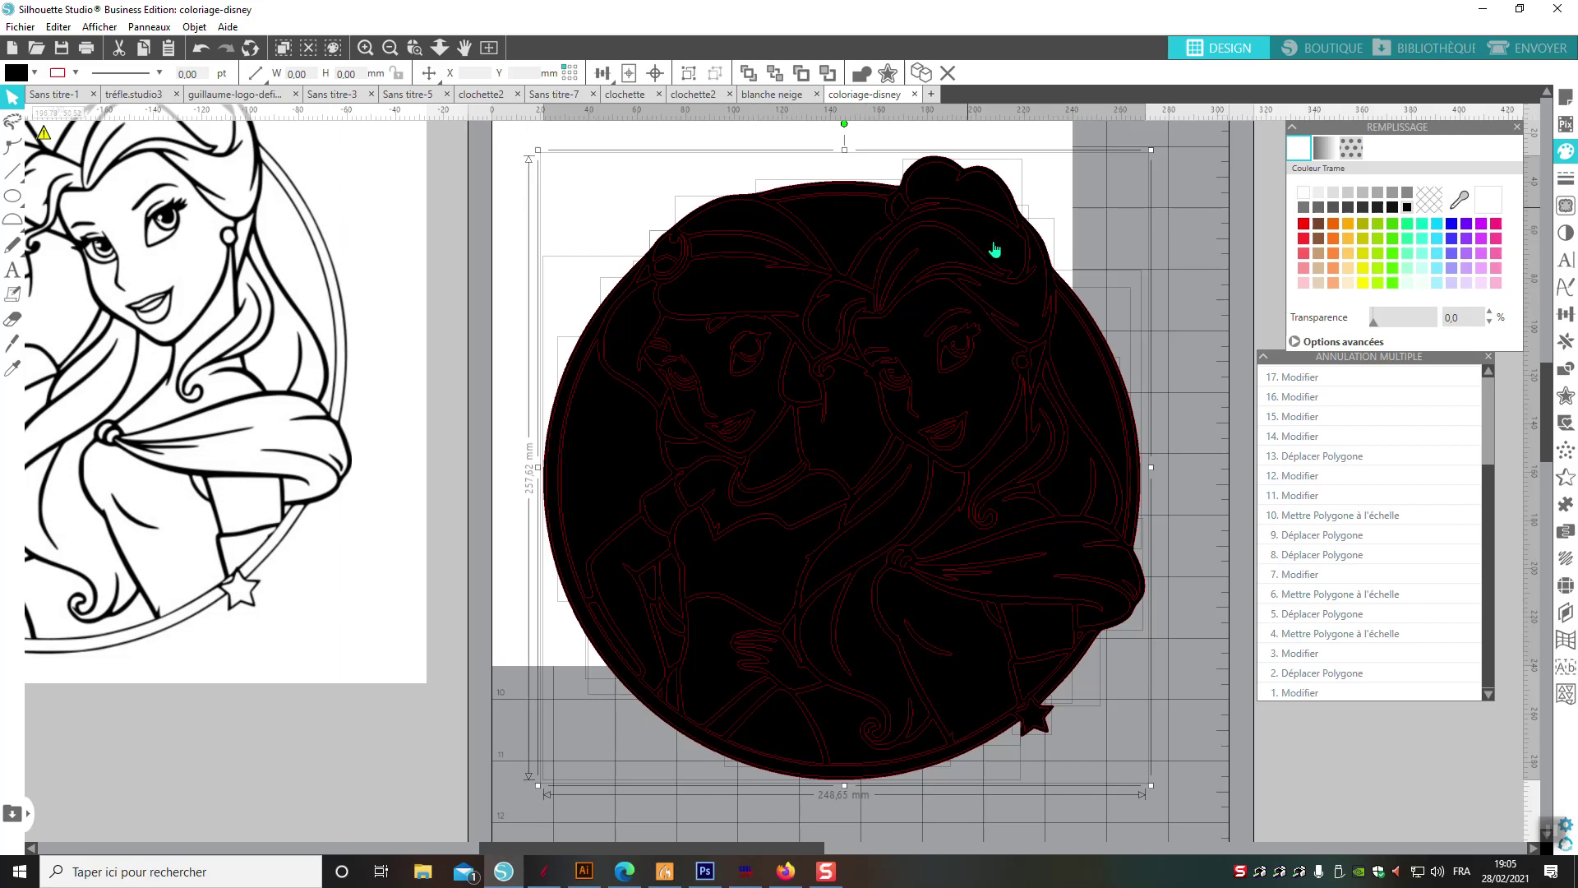
click(1566, 178)
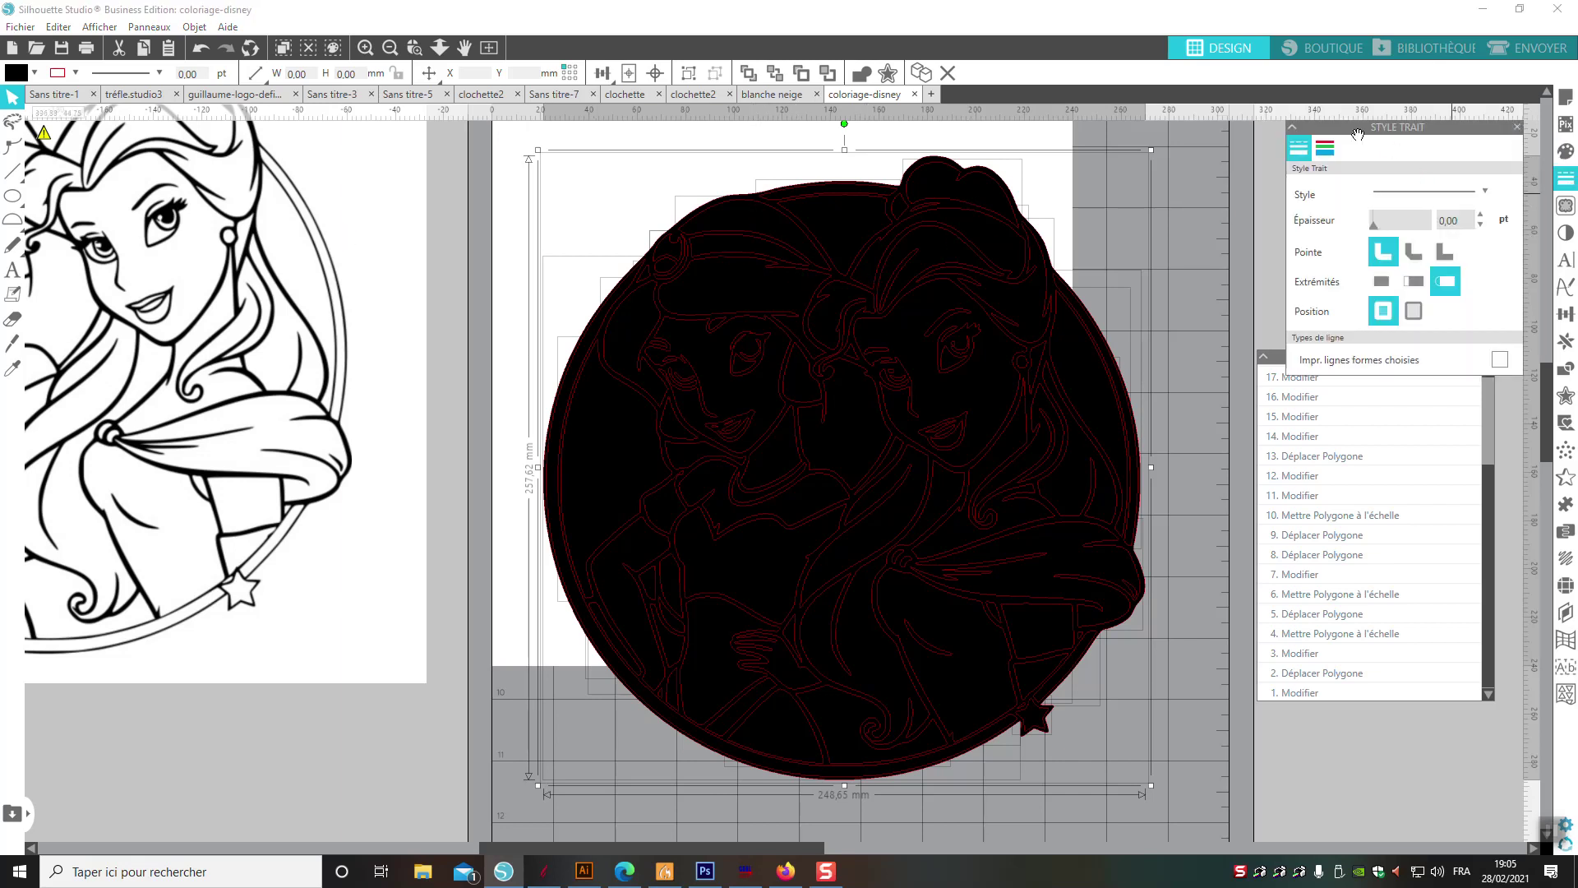
click(1332, 150)
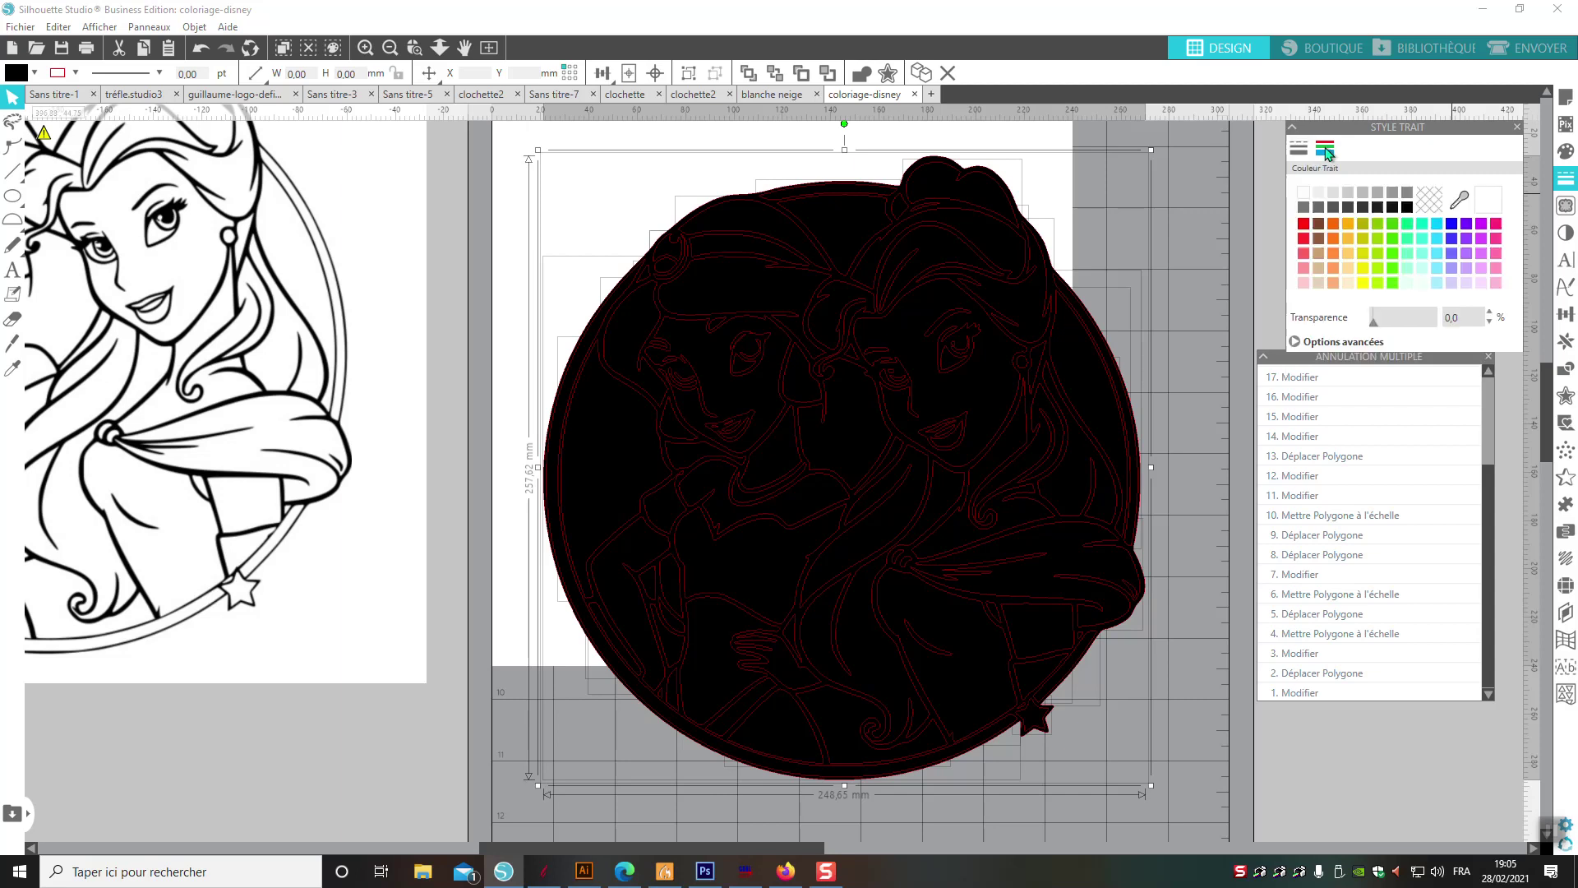
click(1408, 207)
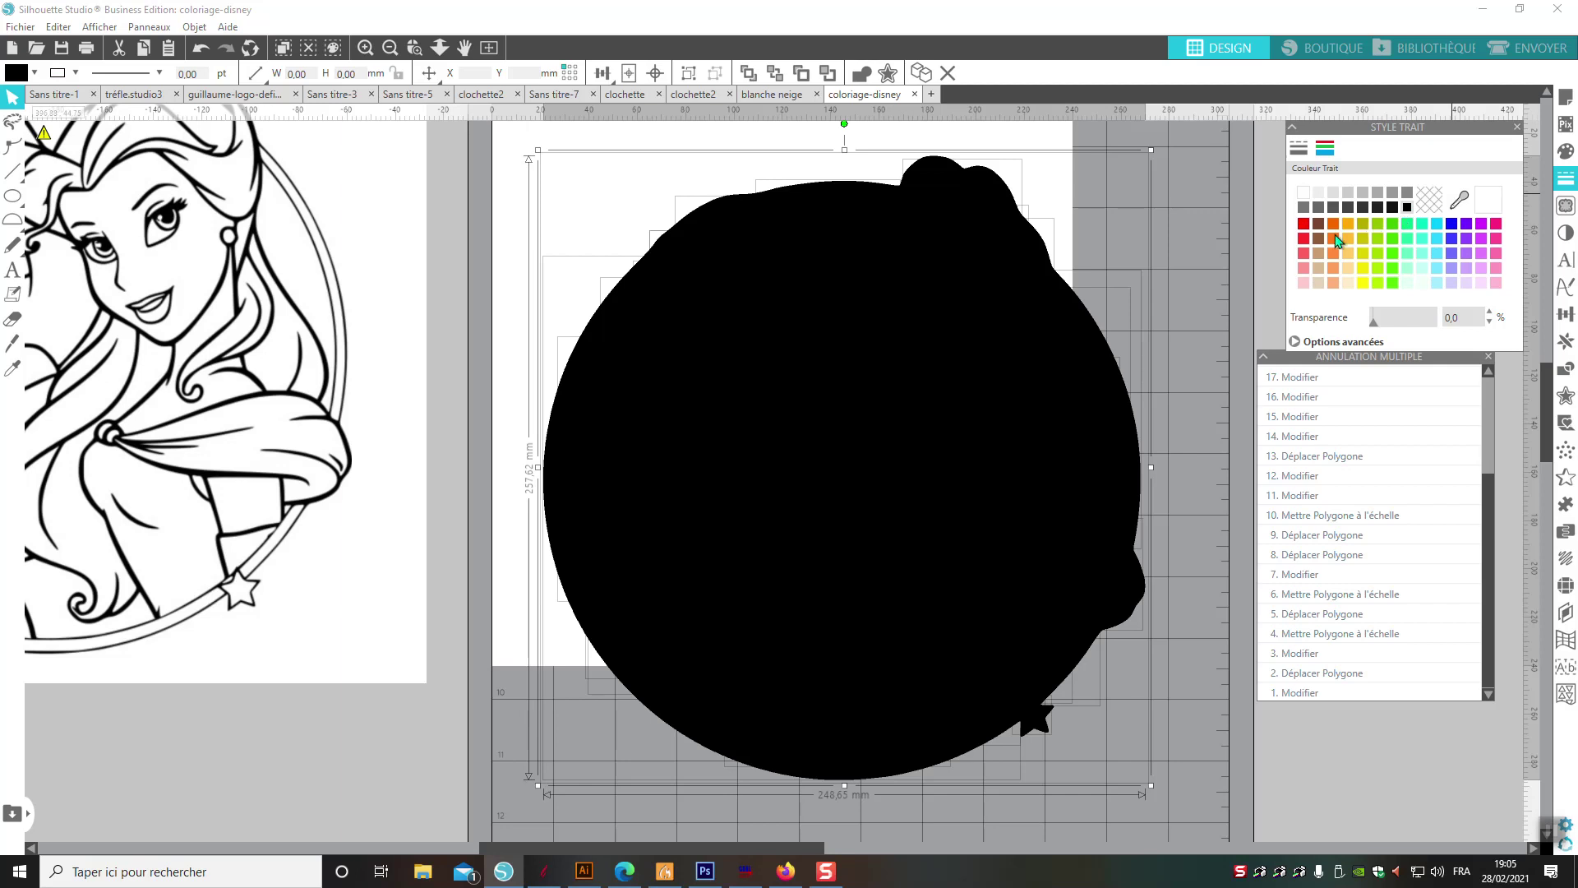
- Group all the separated shapes and make the group's fill transparent
right_click(879, 307)
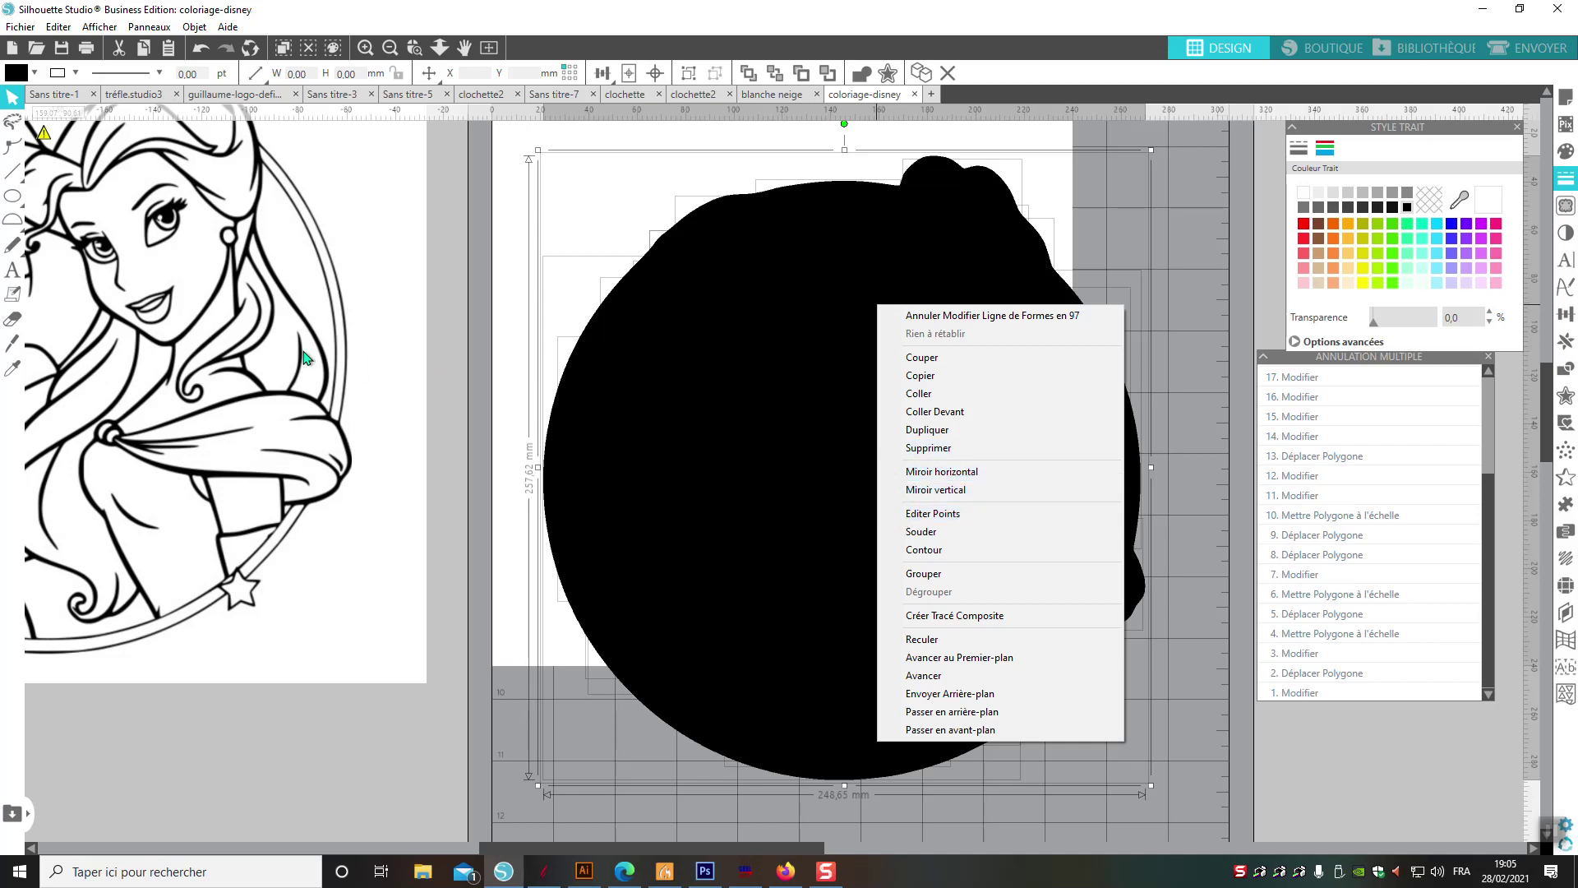
click(977, 573)
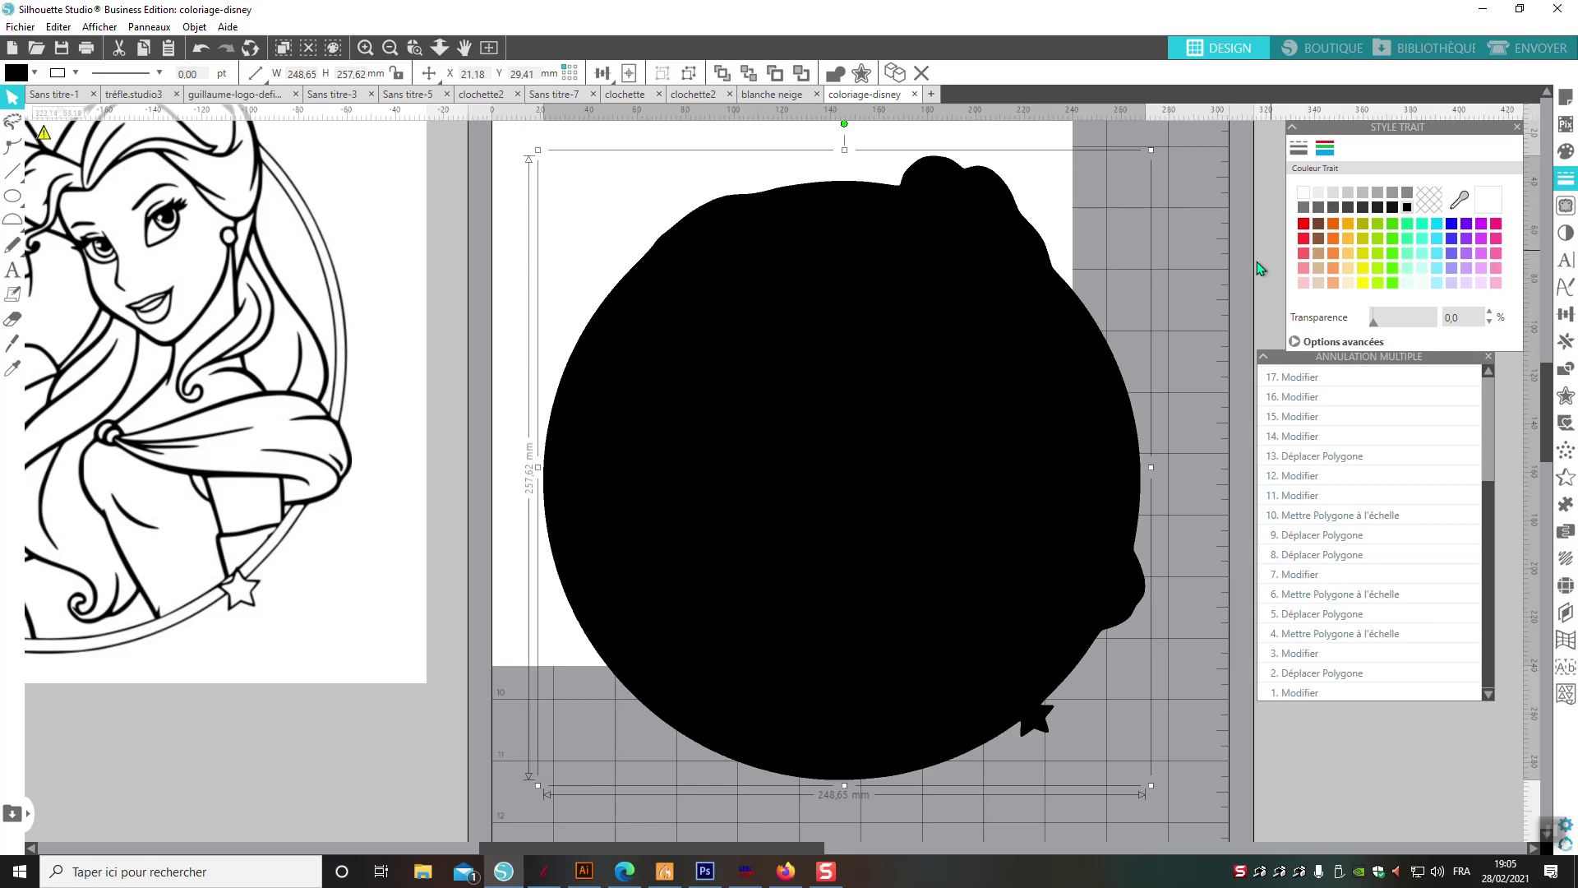
click(35, 78)
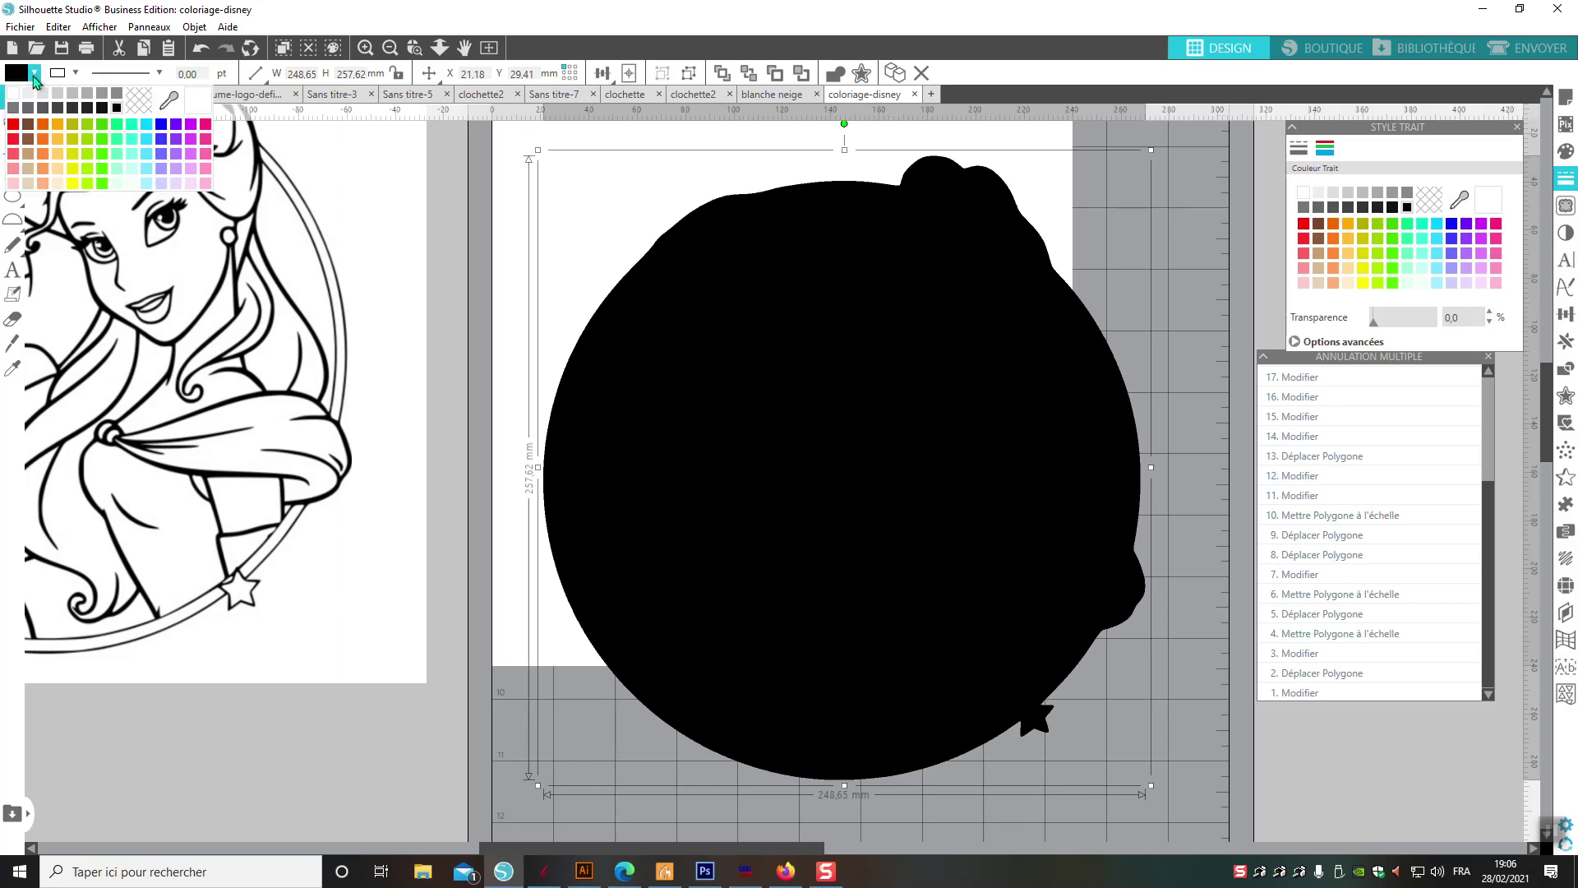
click(142, 108)
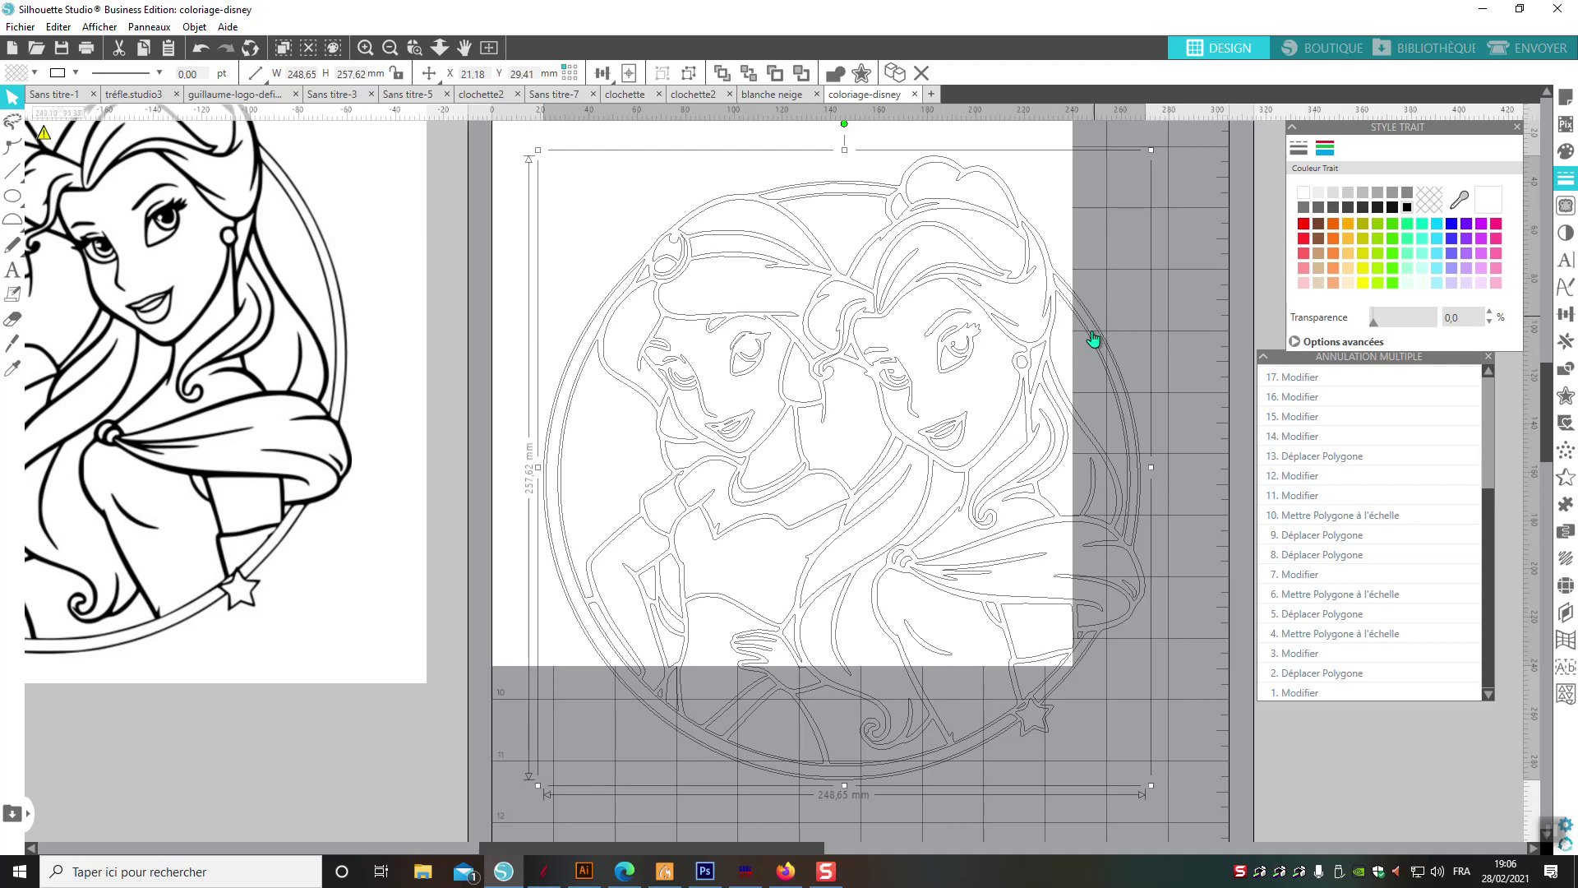
- Create an outer offset contour with rounded corners around the grouped drawing at a distance of 4 mm
click(861, 74)
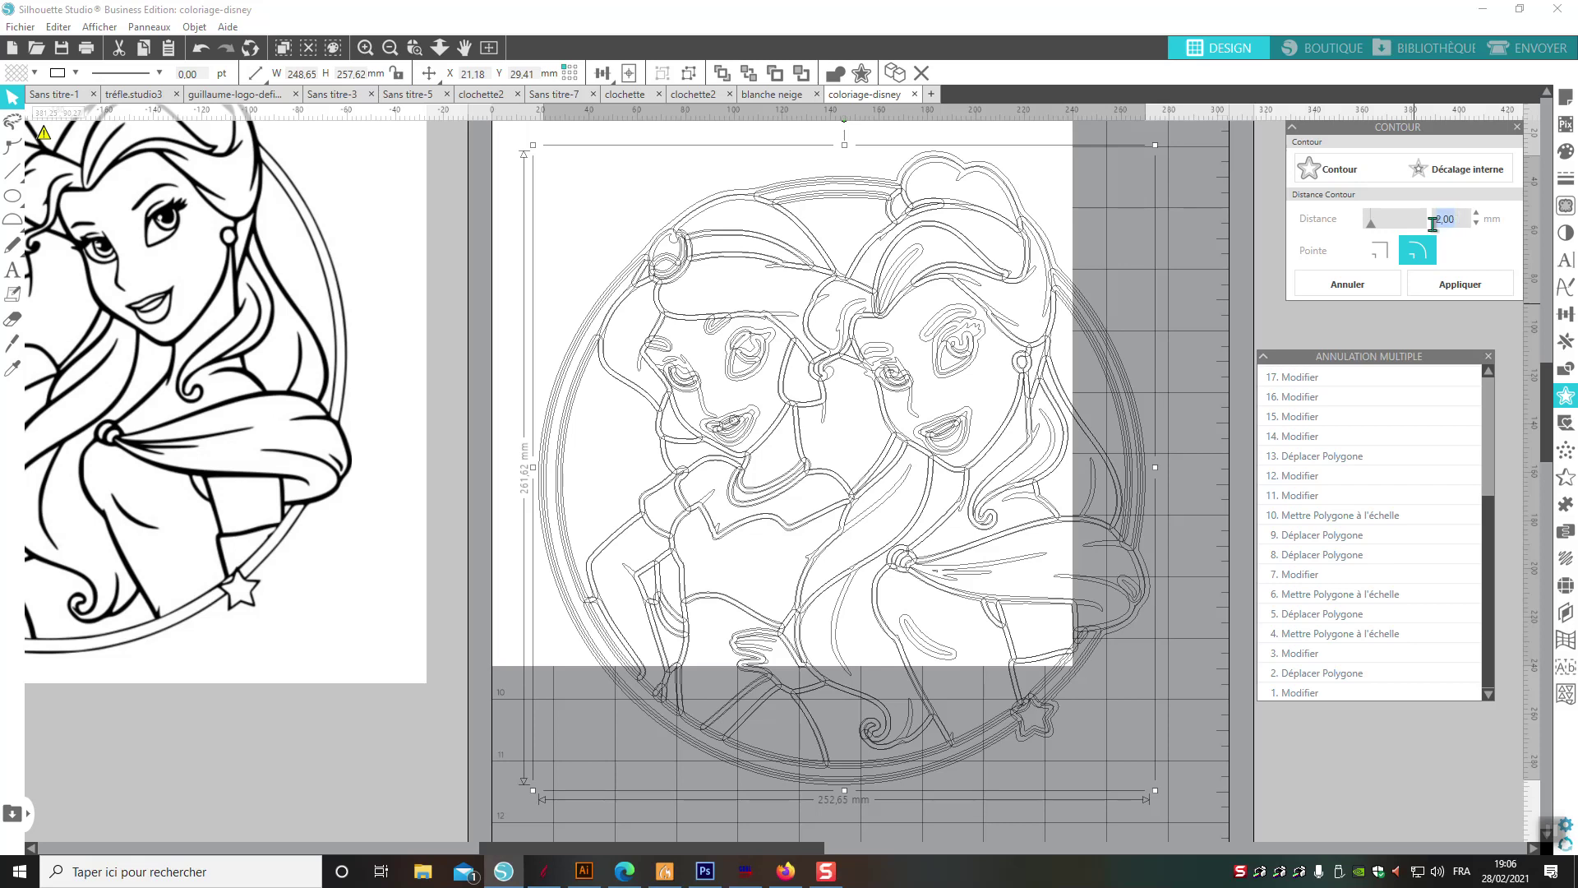
text(4)
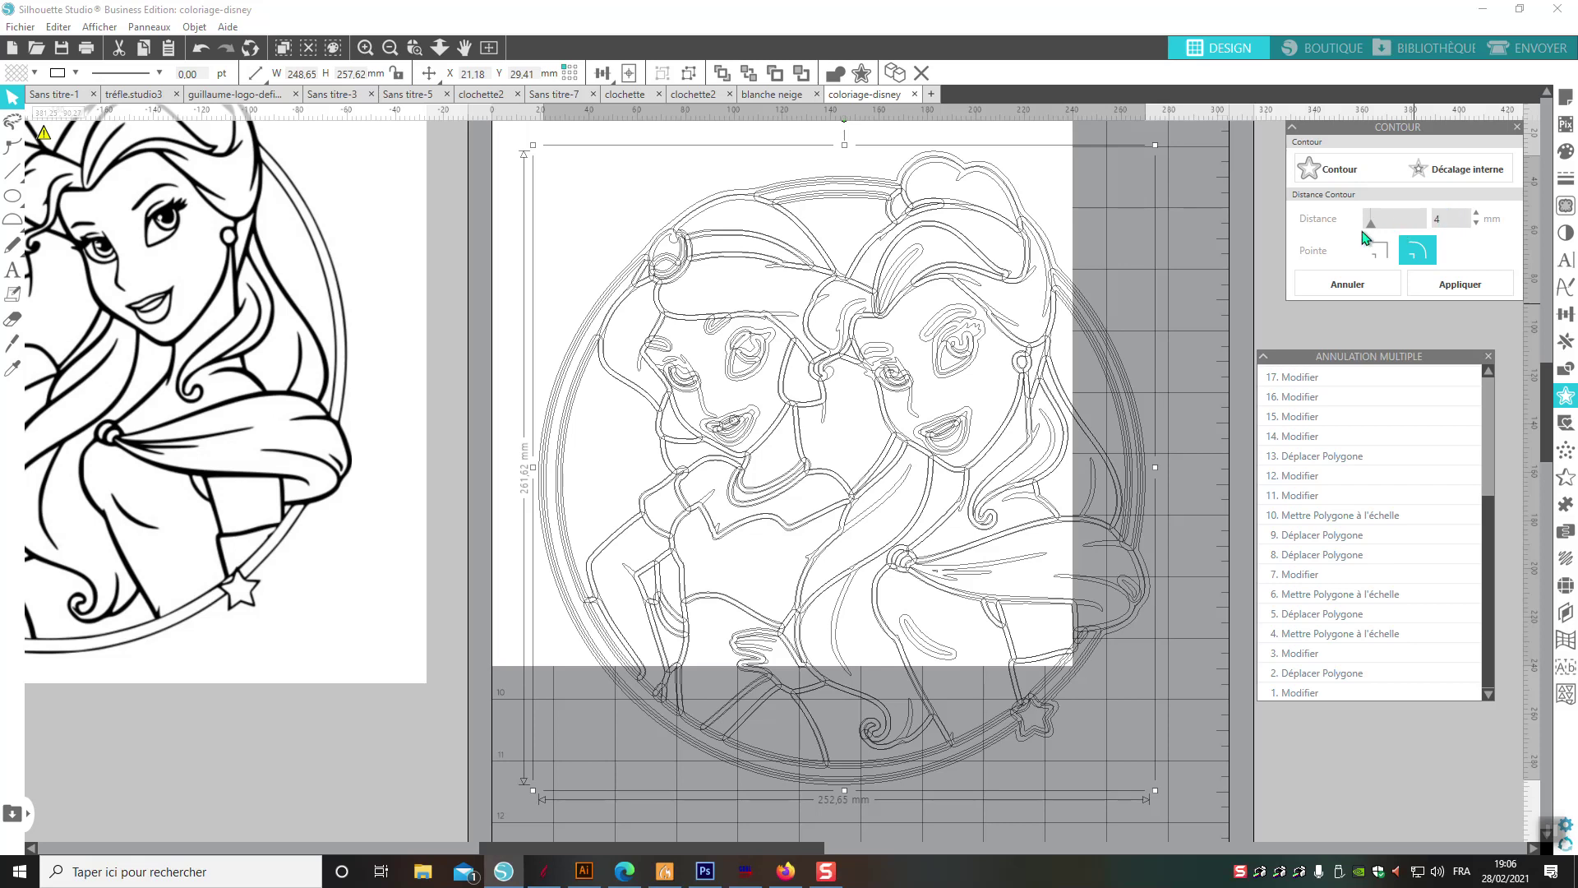
click(1457, 284)
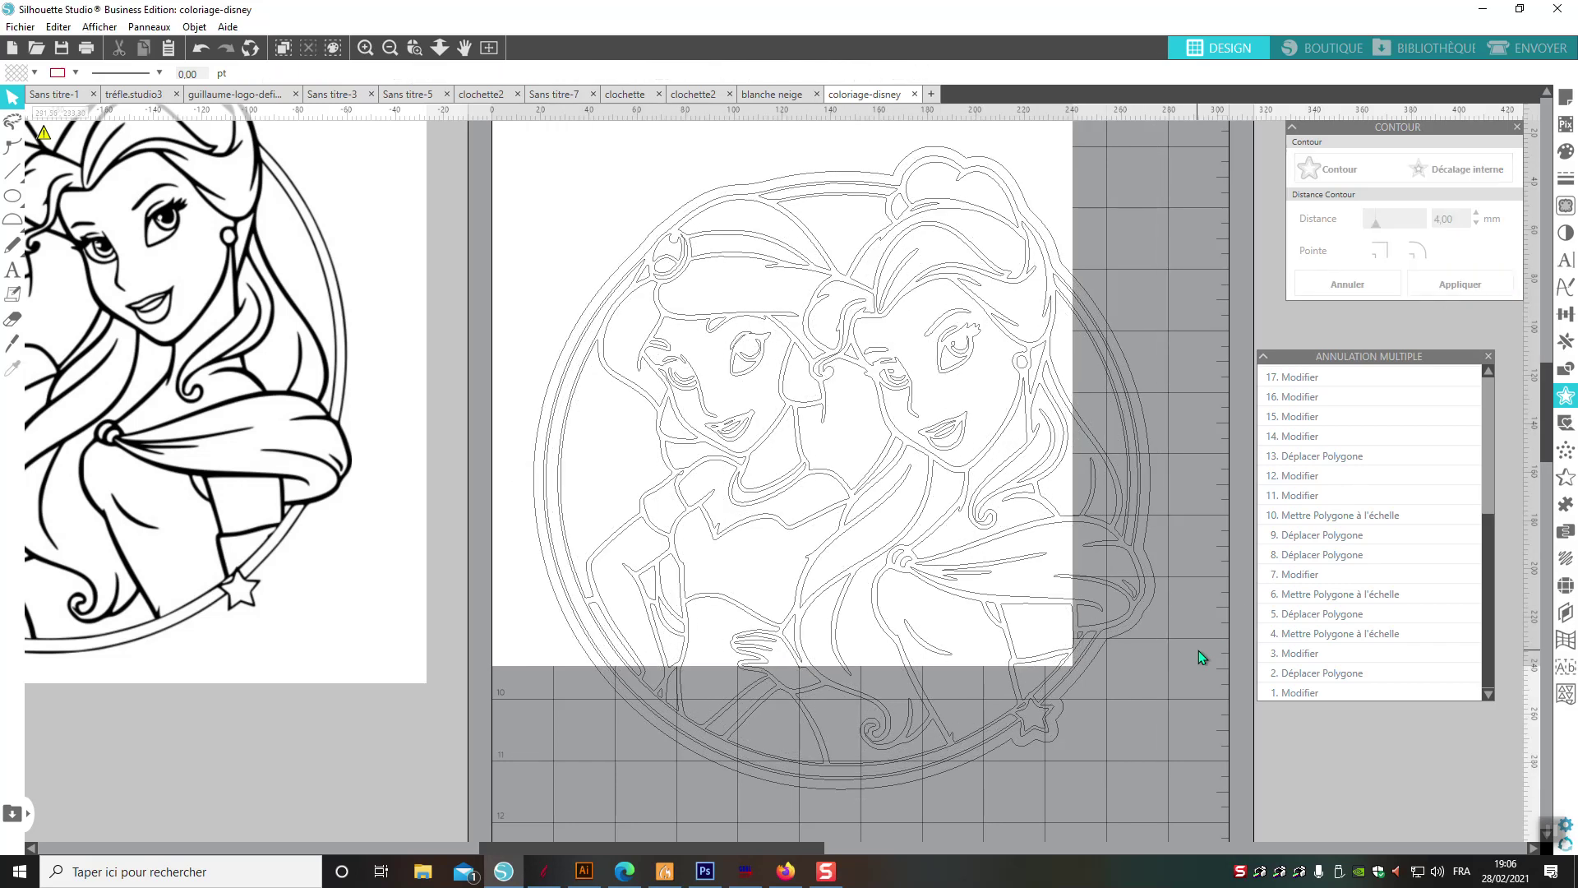
- Cut the grouped line drawing to the clipboard, leaving only the outer contour on the page
click(1088, 670)
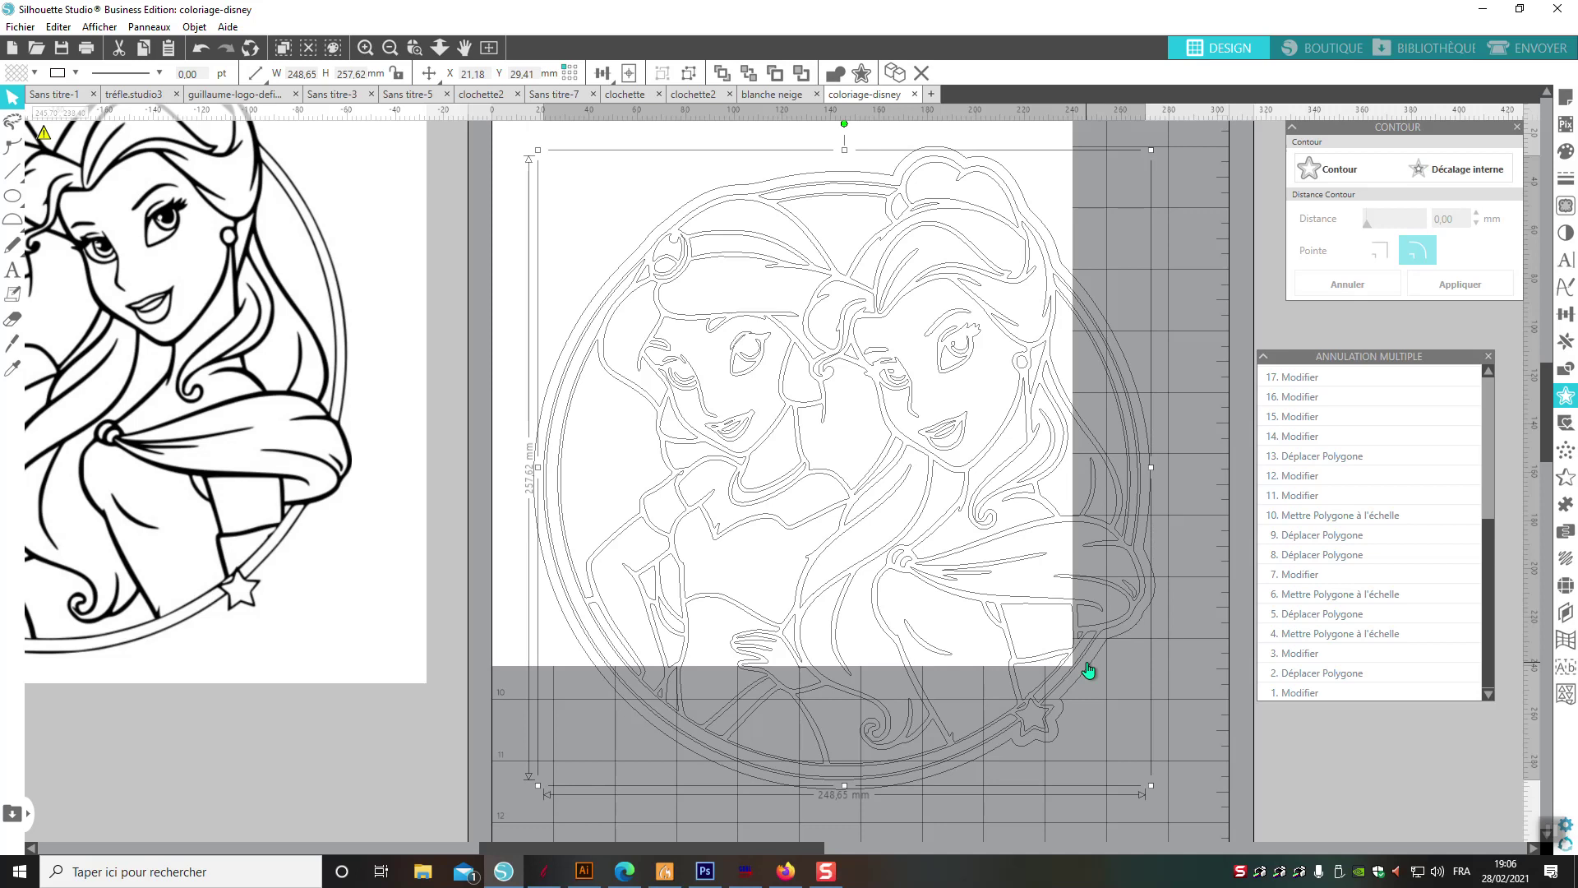
mouse_move(1087, 662)
mouse_down()
mouse_move(1052, 674)
mouse_move(768, 603)
mouse_move(655, 556)
mouse_move(944, 606)
mouse_move(1082, 694)
mouse_move(1112, 684)
mouse_move(1093, 694)
mouse_move(1086, 646)
mouse_move(1087, 664)
mouse_up()
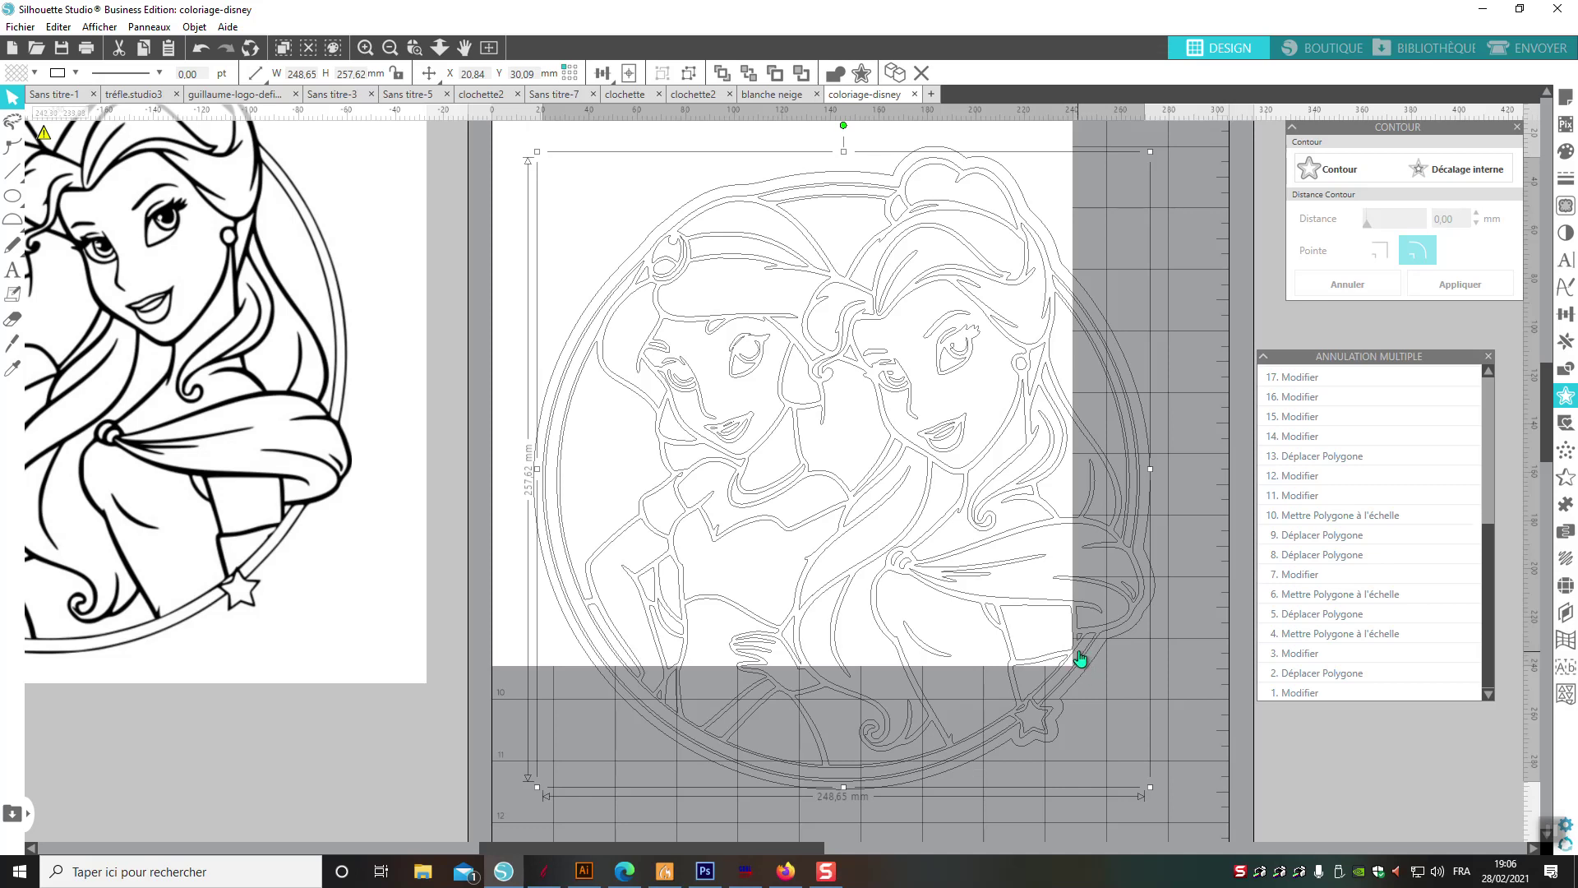
right_click(1079, 648)
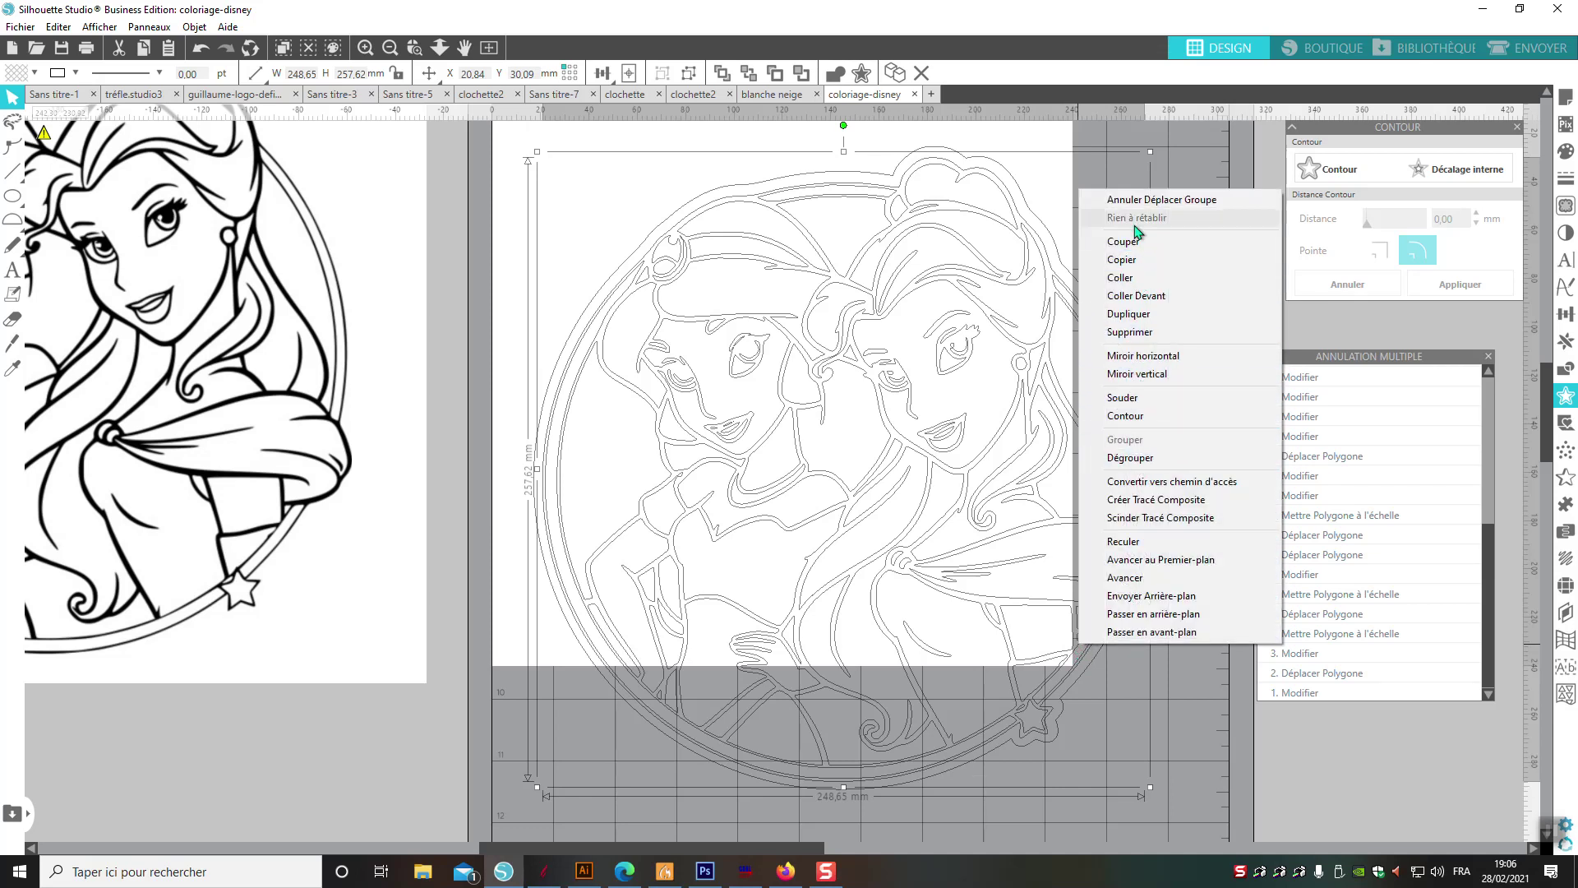
click(1123, 242)
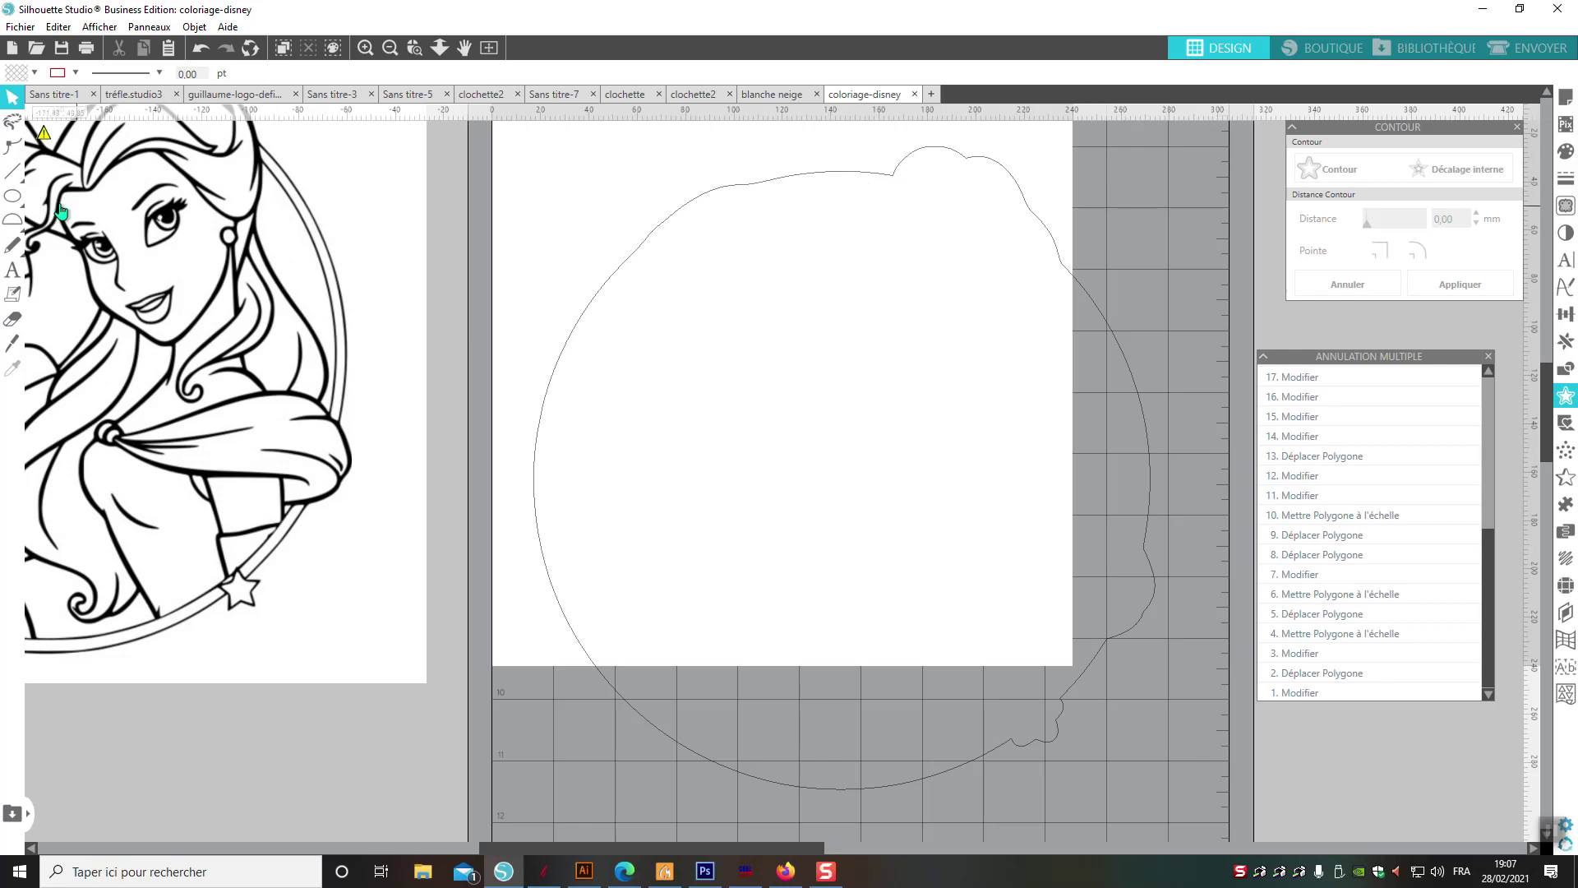
- Draw a circle beside the contour's upper left and set its width and height to 15 mm
mouse_move(12, 196)
click(84, 199)
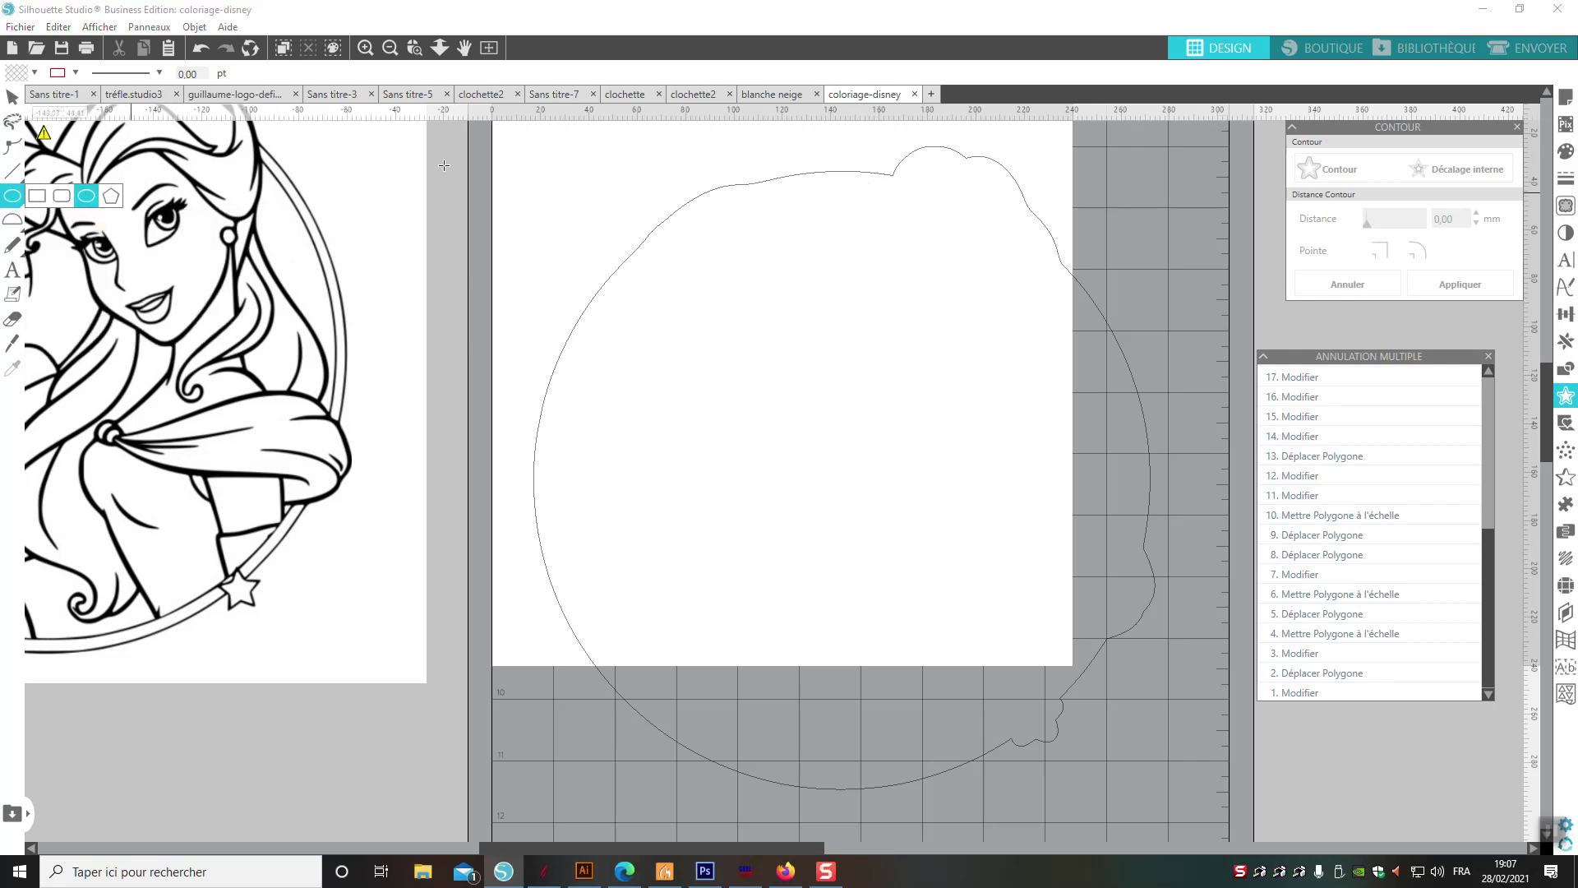
drag(532, 168, 578, 215)
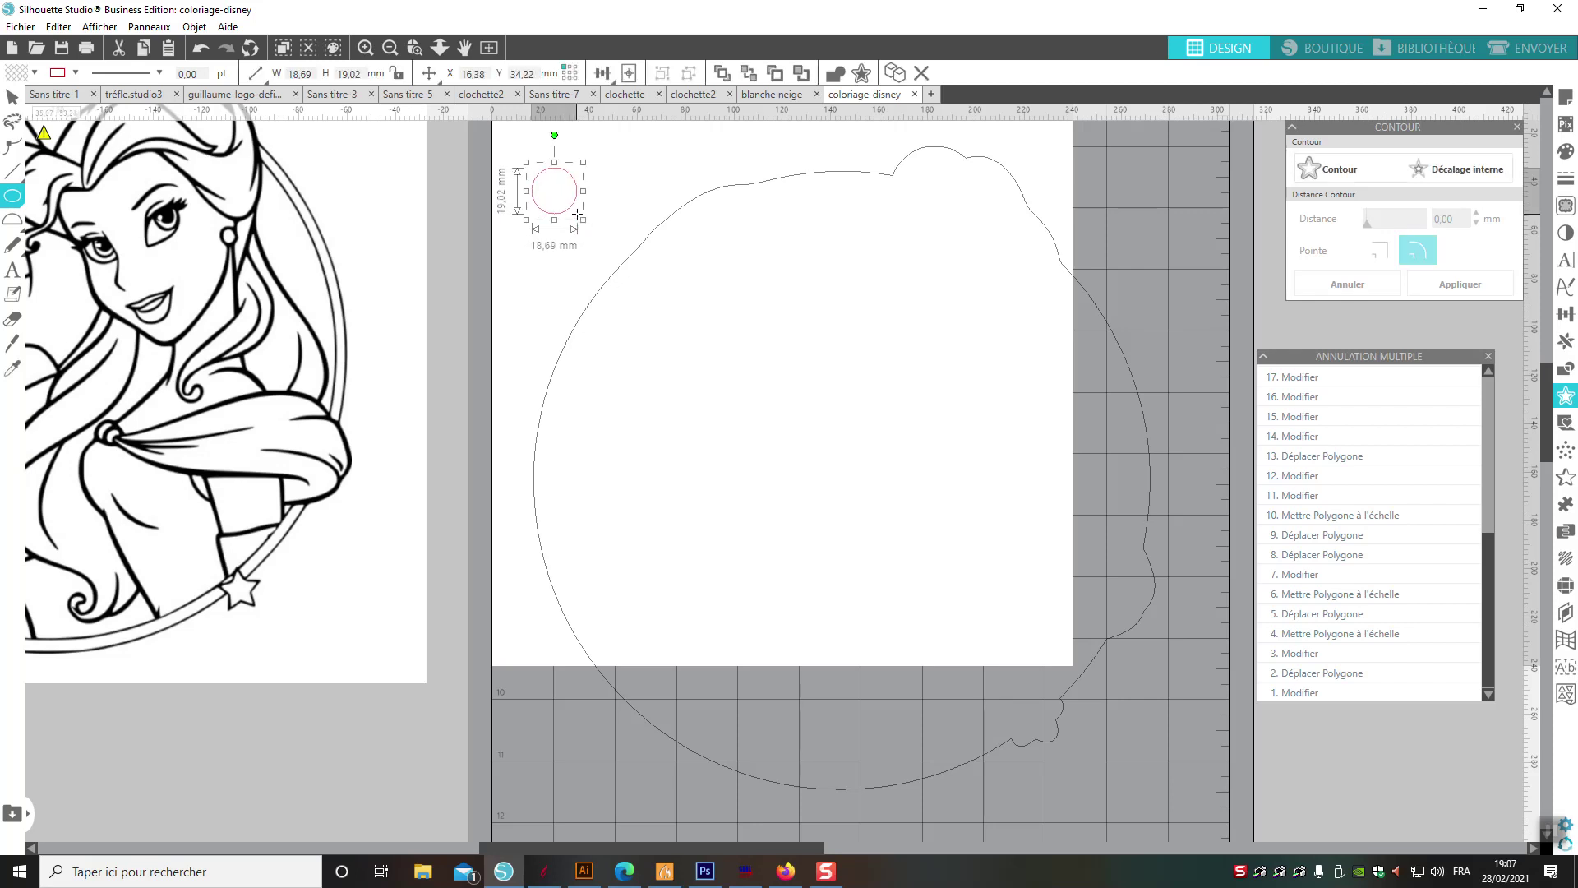
click(363, 72)
click(312, 73)
key(Return)
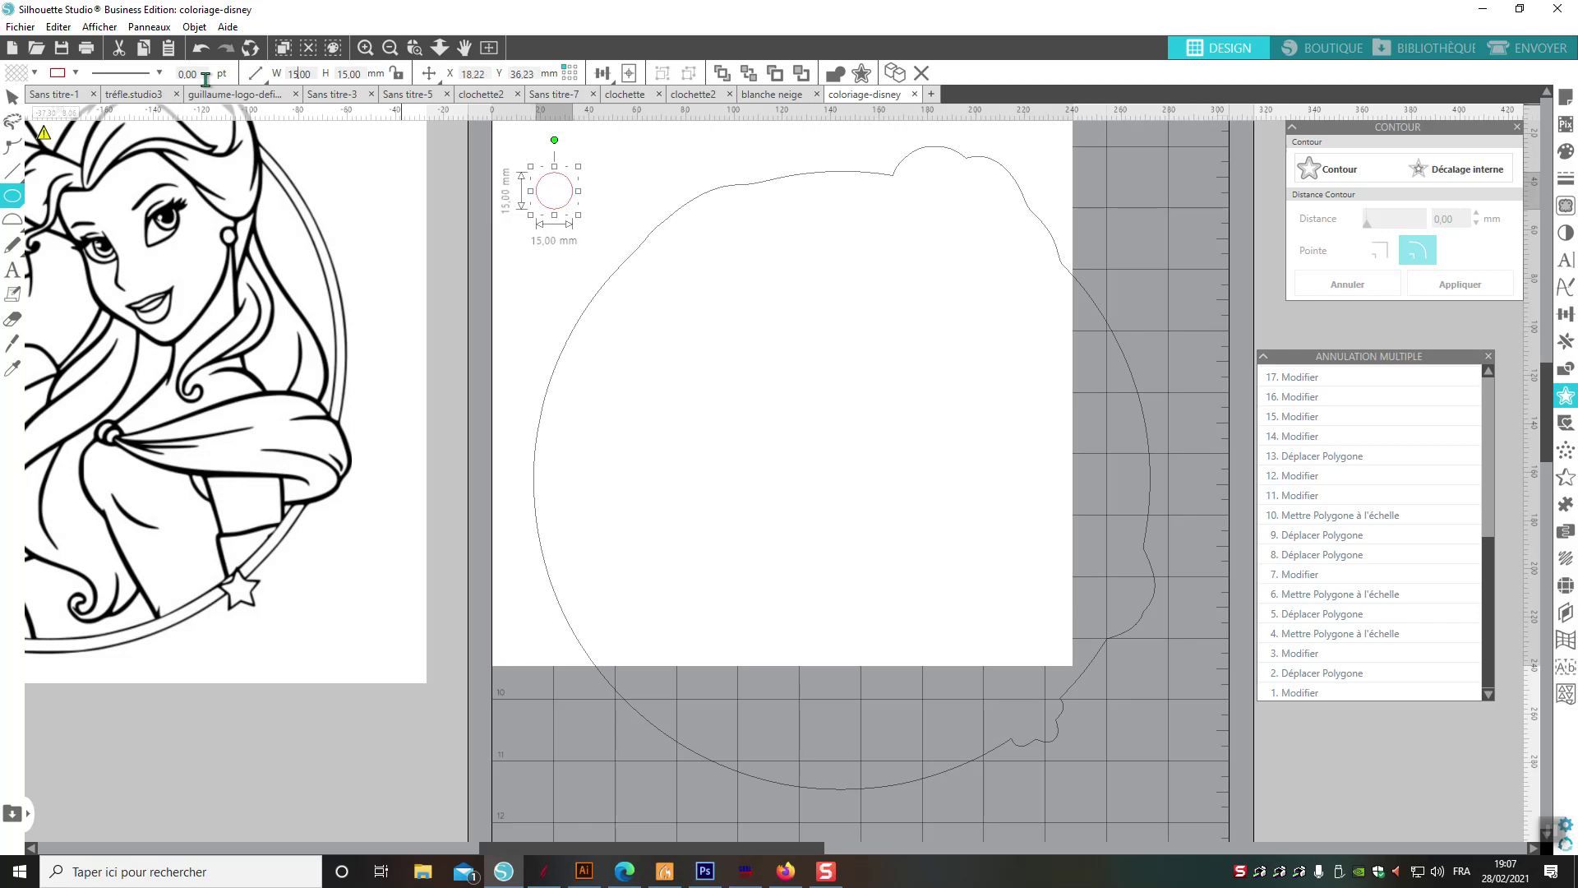
- Move the 15 mm circle onto the upper edge of the contour so it straddles the line as a hanging tab
click(12, 97)
drag(558, 218, 838, 184)
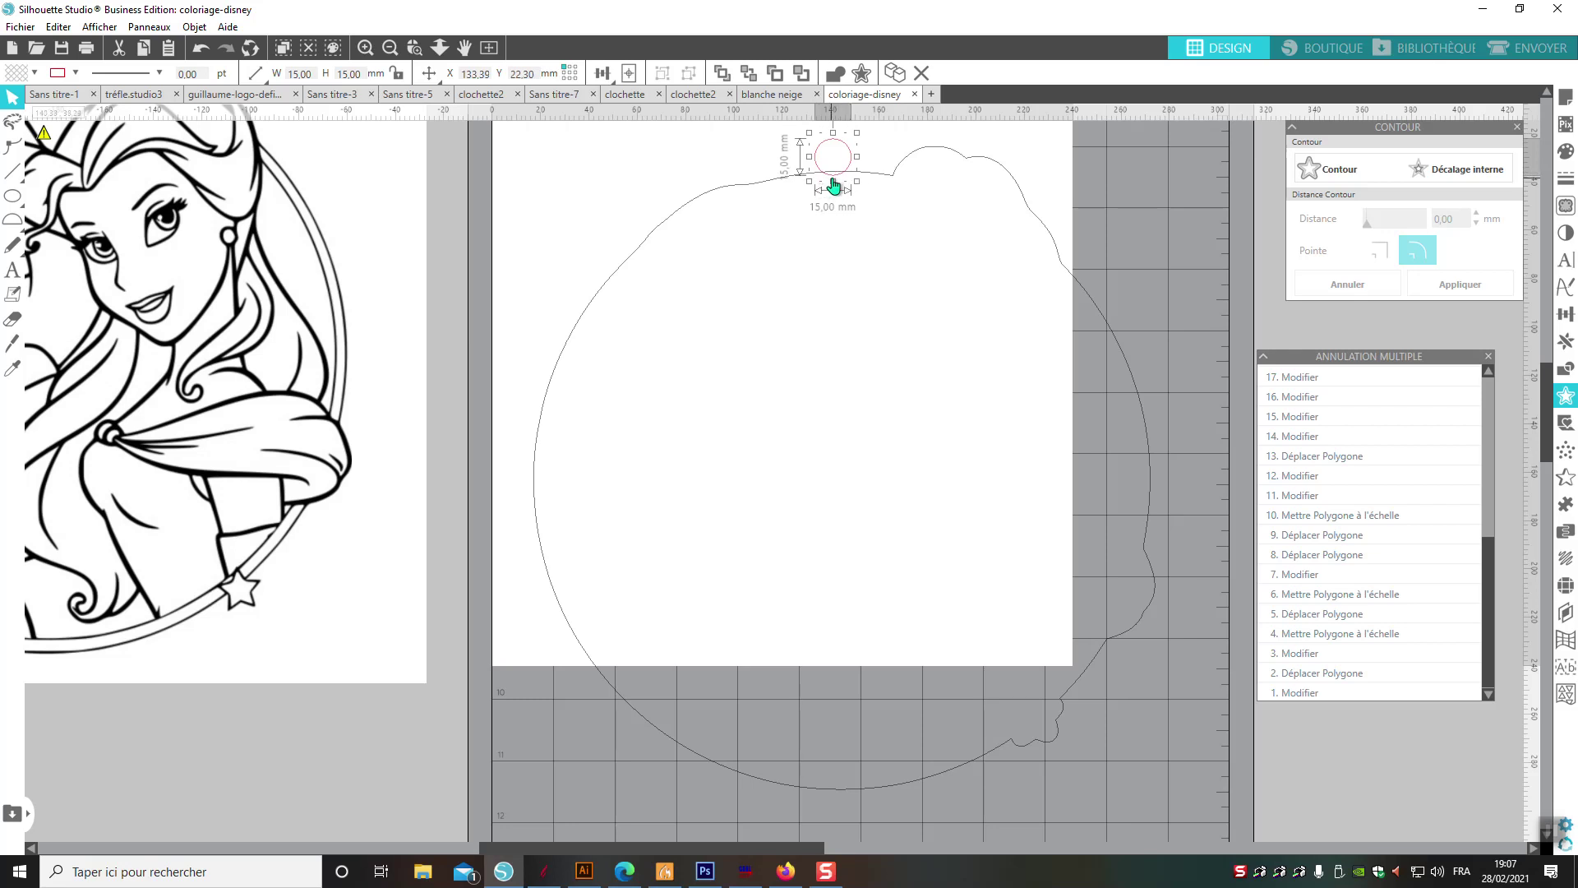
drag(835, 182, 838, 195)
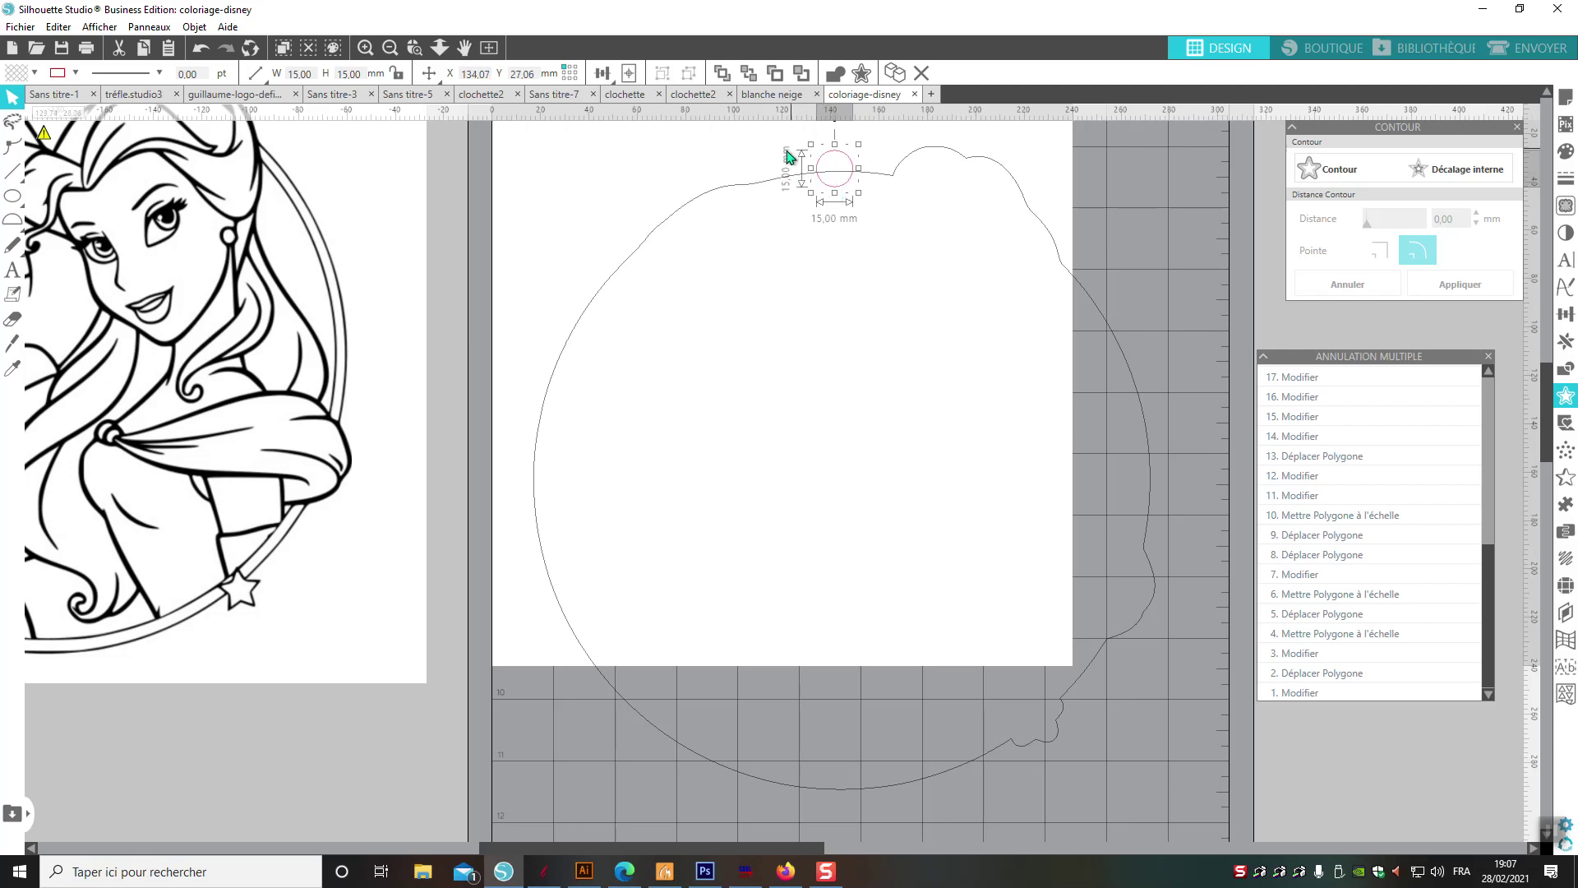
- Select the circle together with the outer contour and weld them into one shape
shift+click(877, 177)
right_click(876, 179)
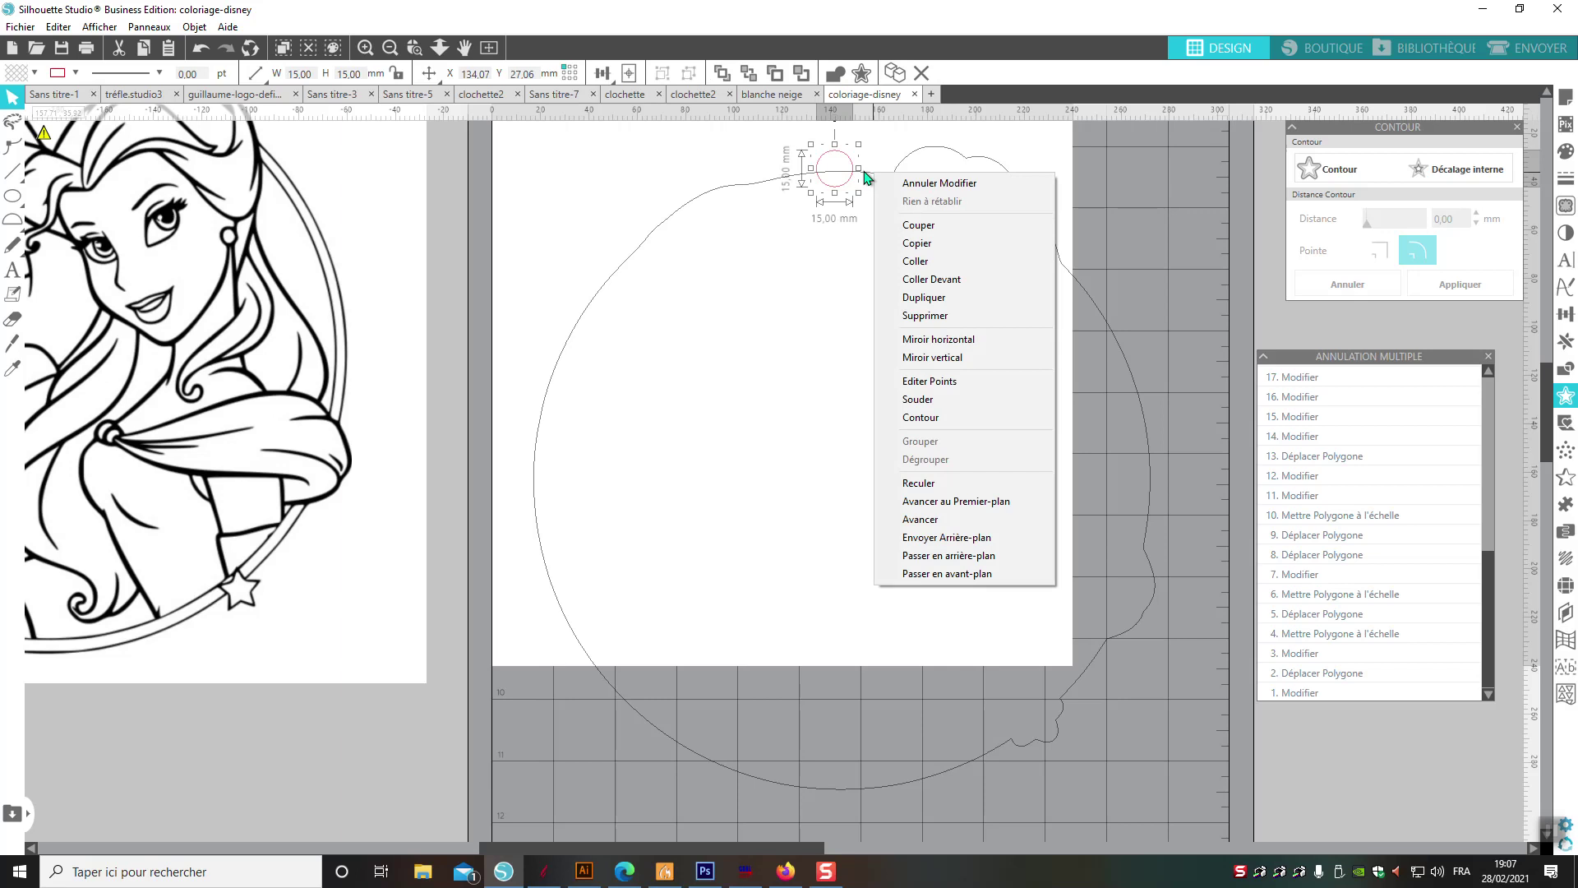
shift+click(876, 179)
right_click(876, 177)
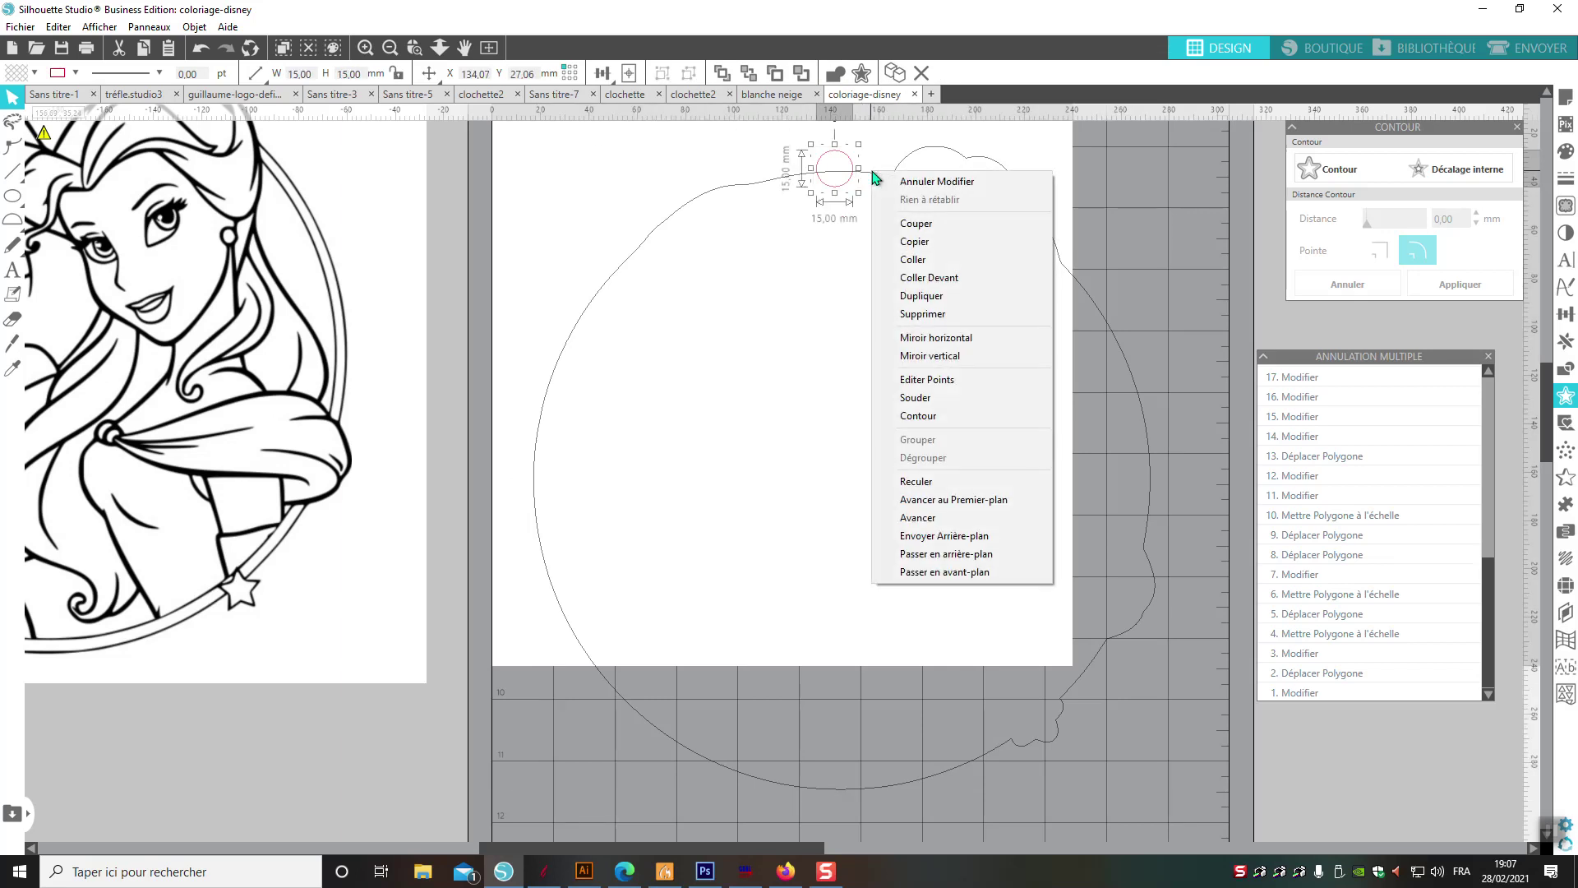
drag(746, 144, 1185, 747)
right_click(779, 222)
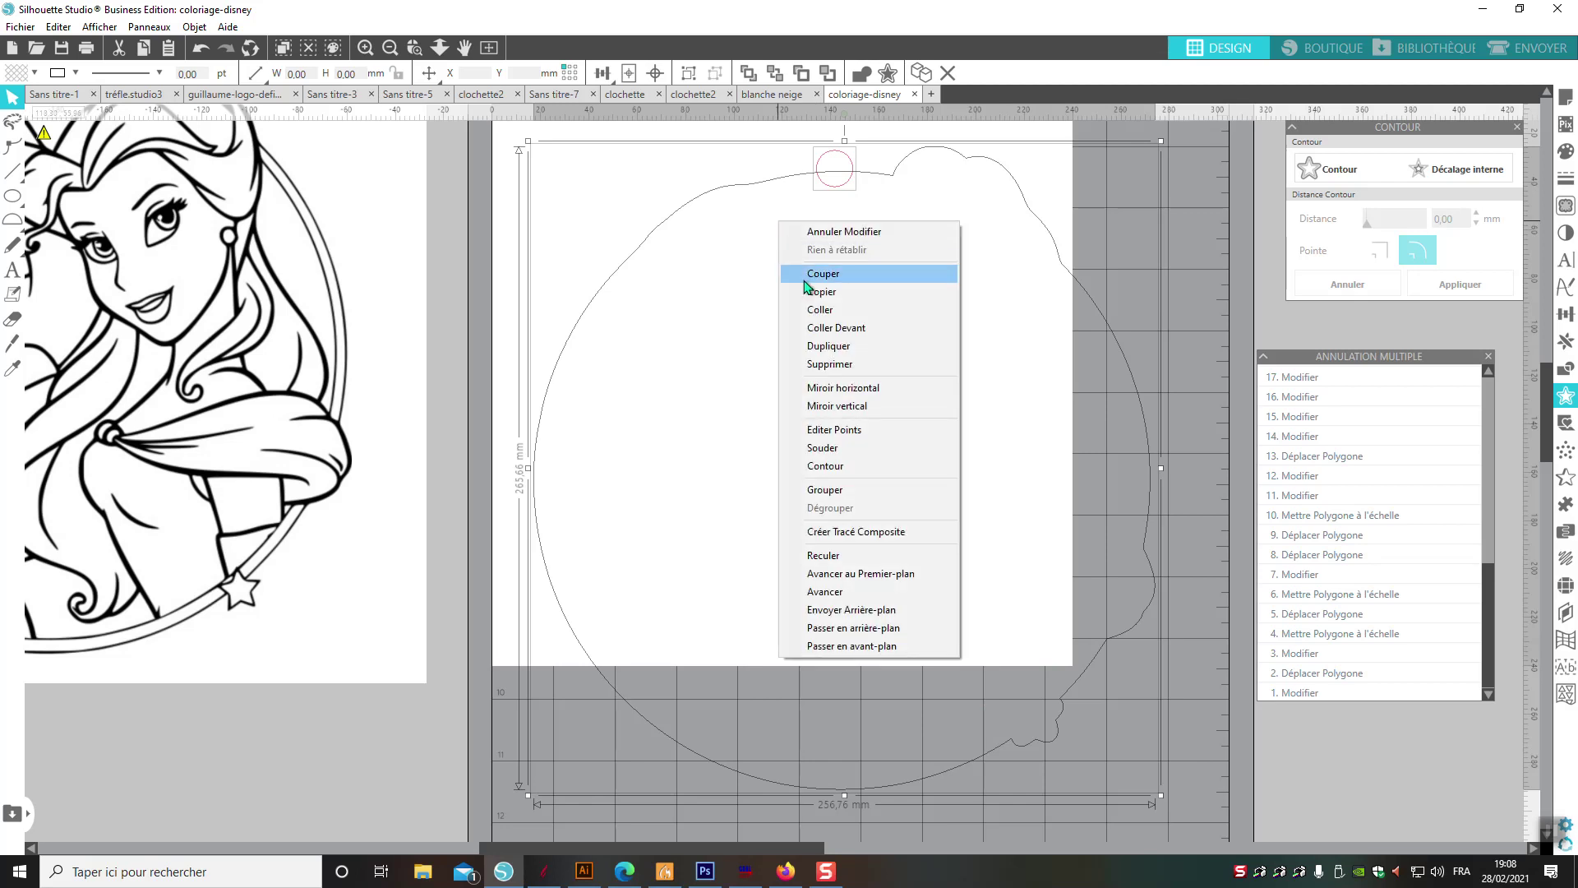
click(821, 447)
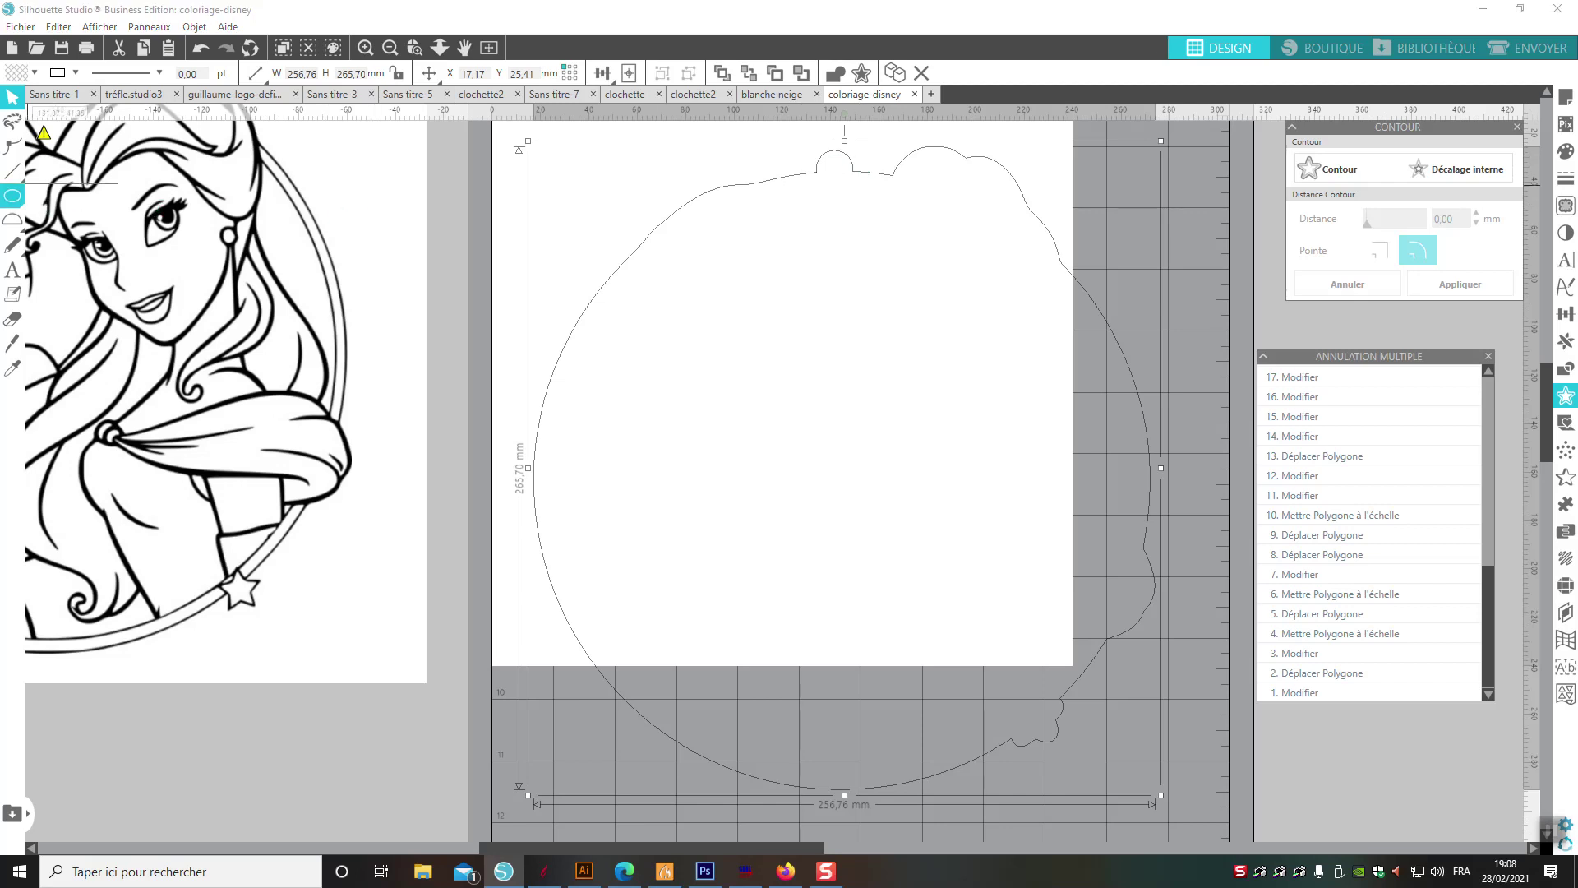
- Draw a small circle about 6 mm across and place it inside the rounded tab on the contour
click(8, 199)
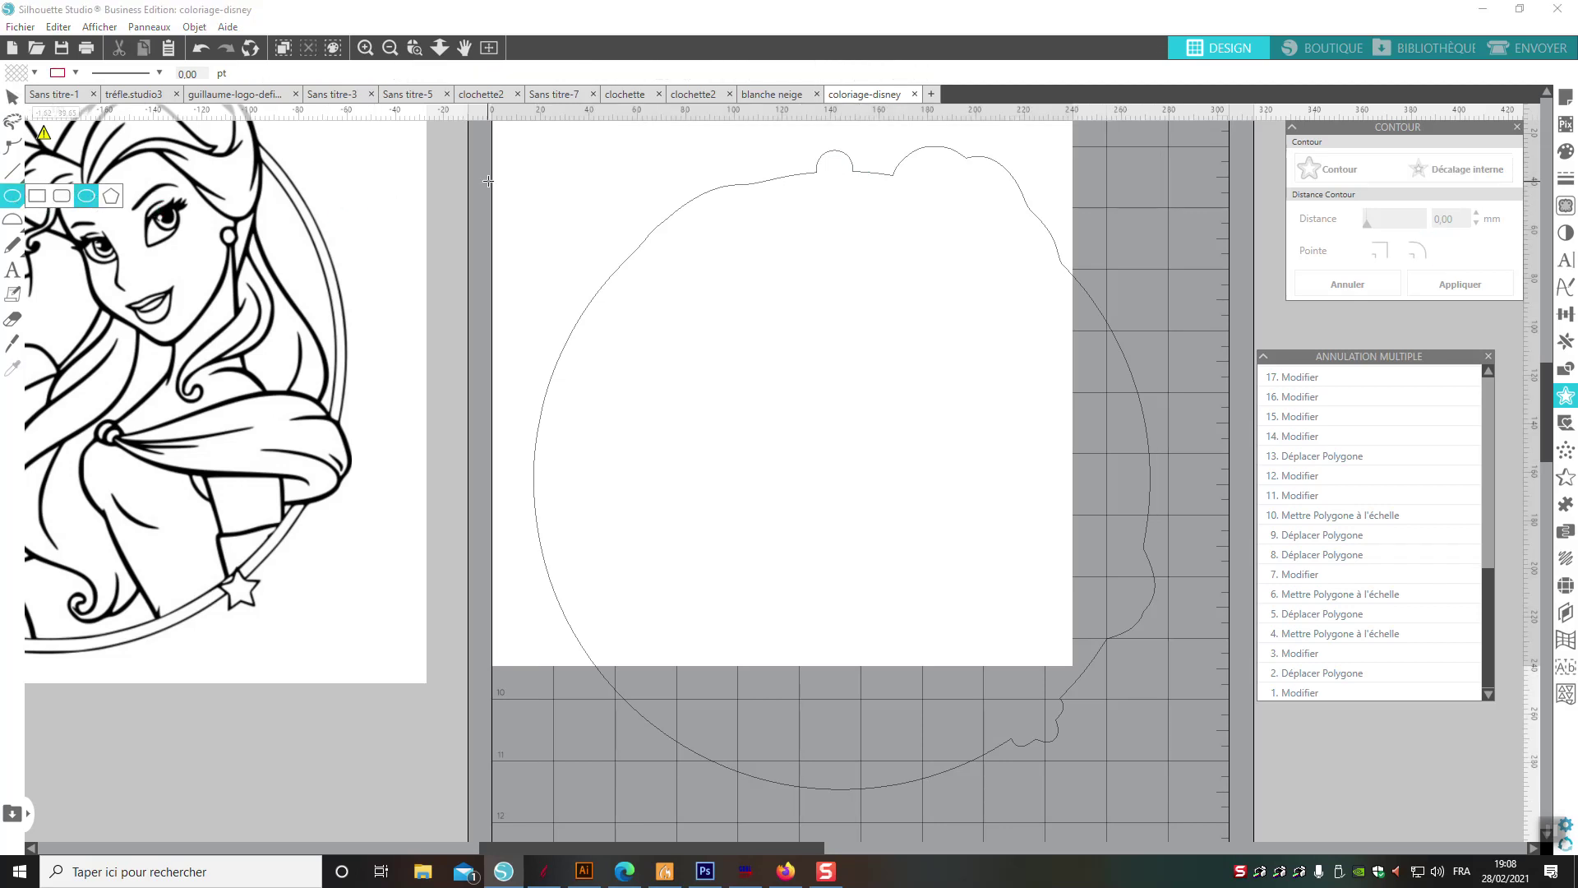
drag(575, 171, 590, 189)
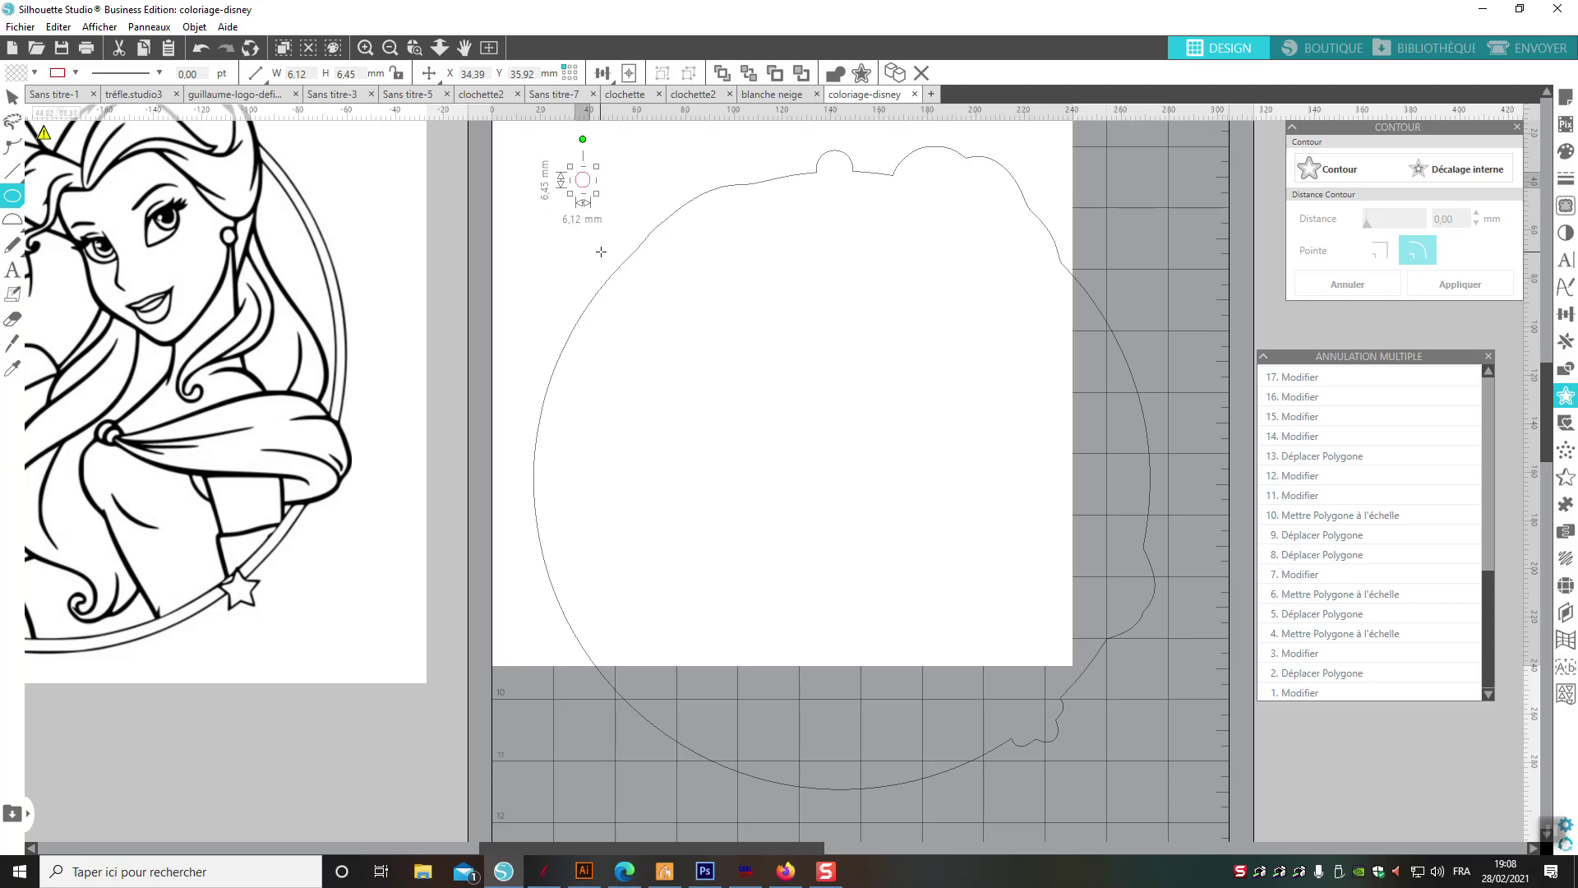
click(17, 100)
drag(589, 185, 840, 174)
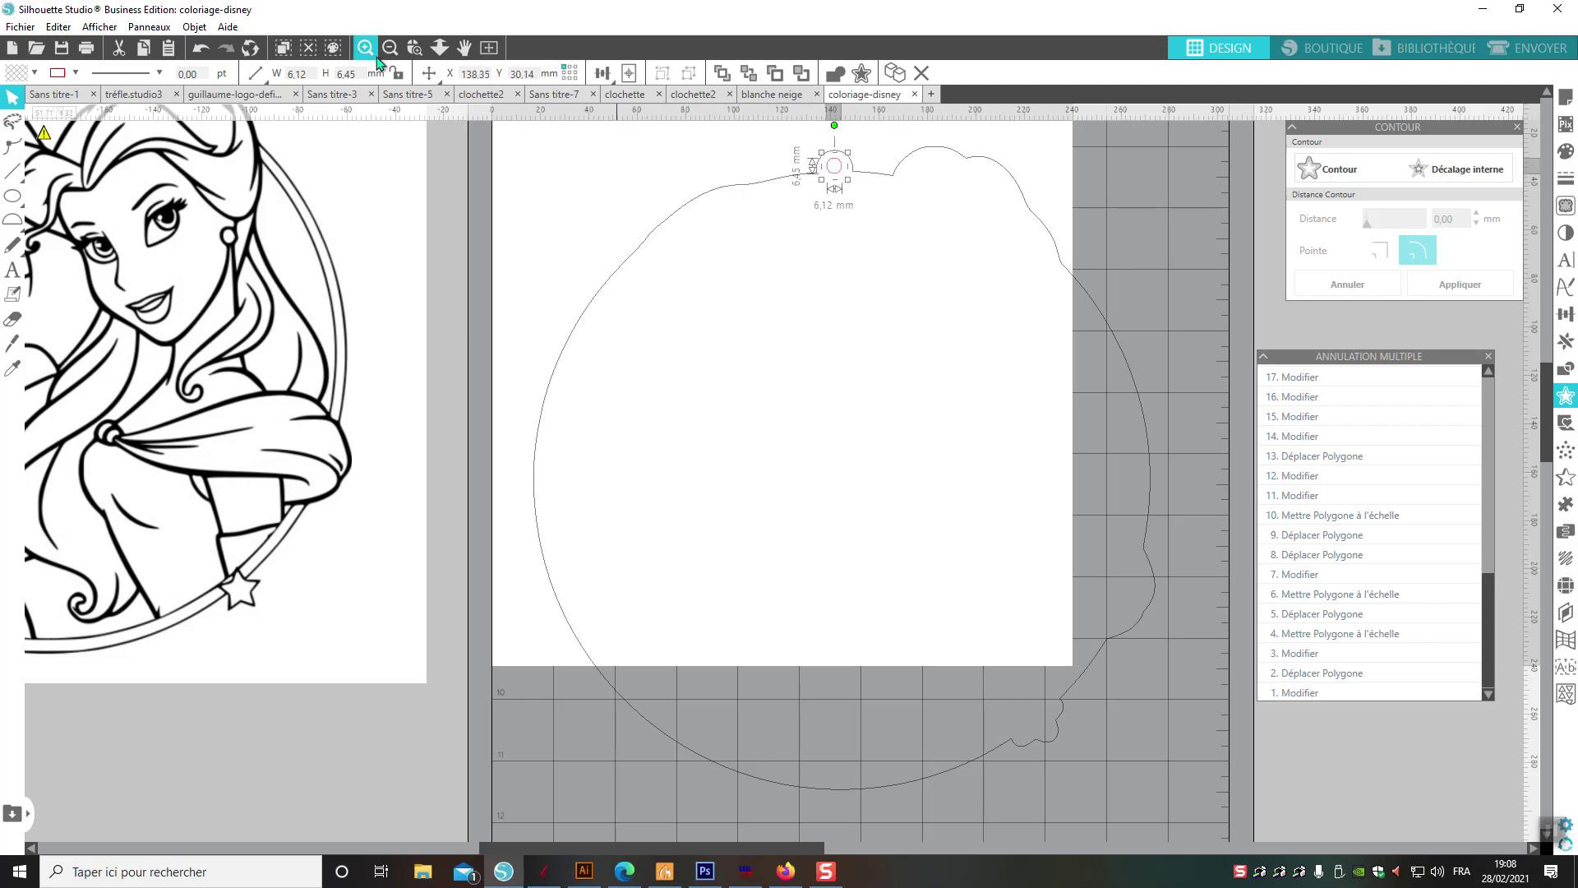
- Set the small circle's width and height to 3 mm
click(358, 73)
key(ctrl+a)
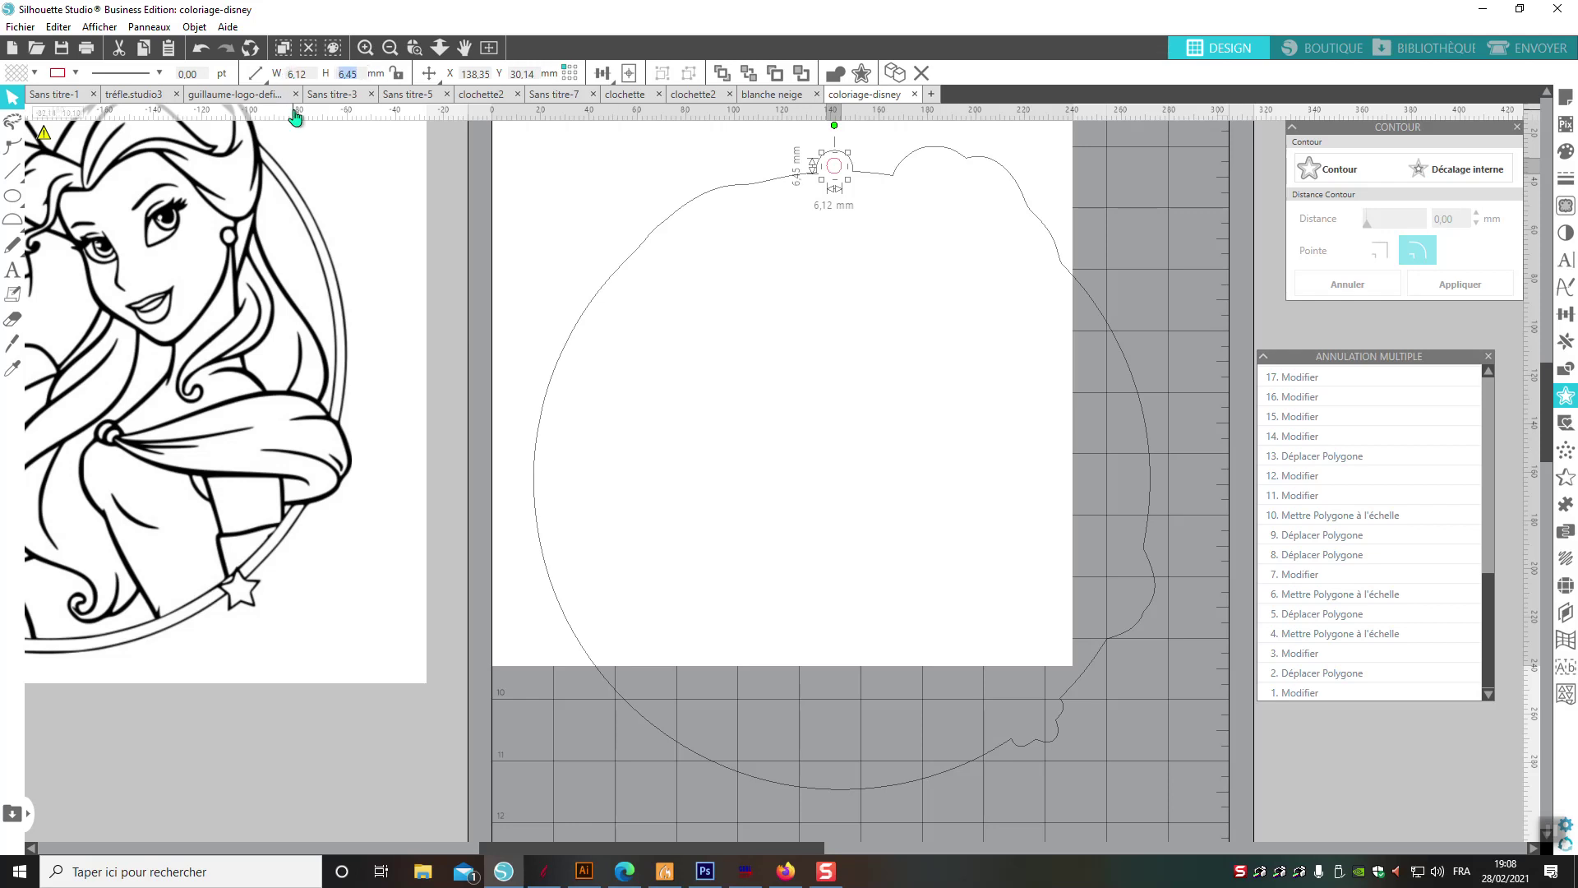
text(3)
double_click(307, 74)
text(3)
key(Return)
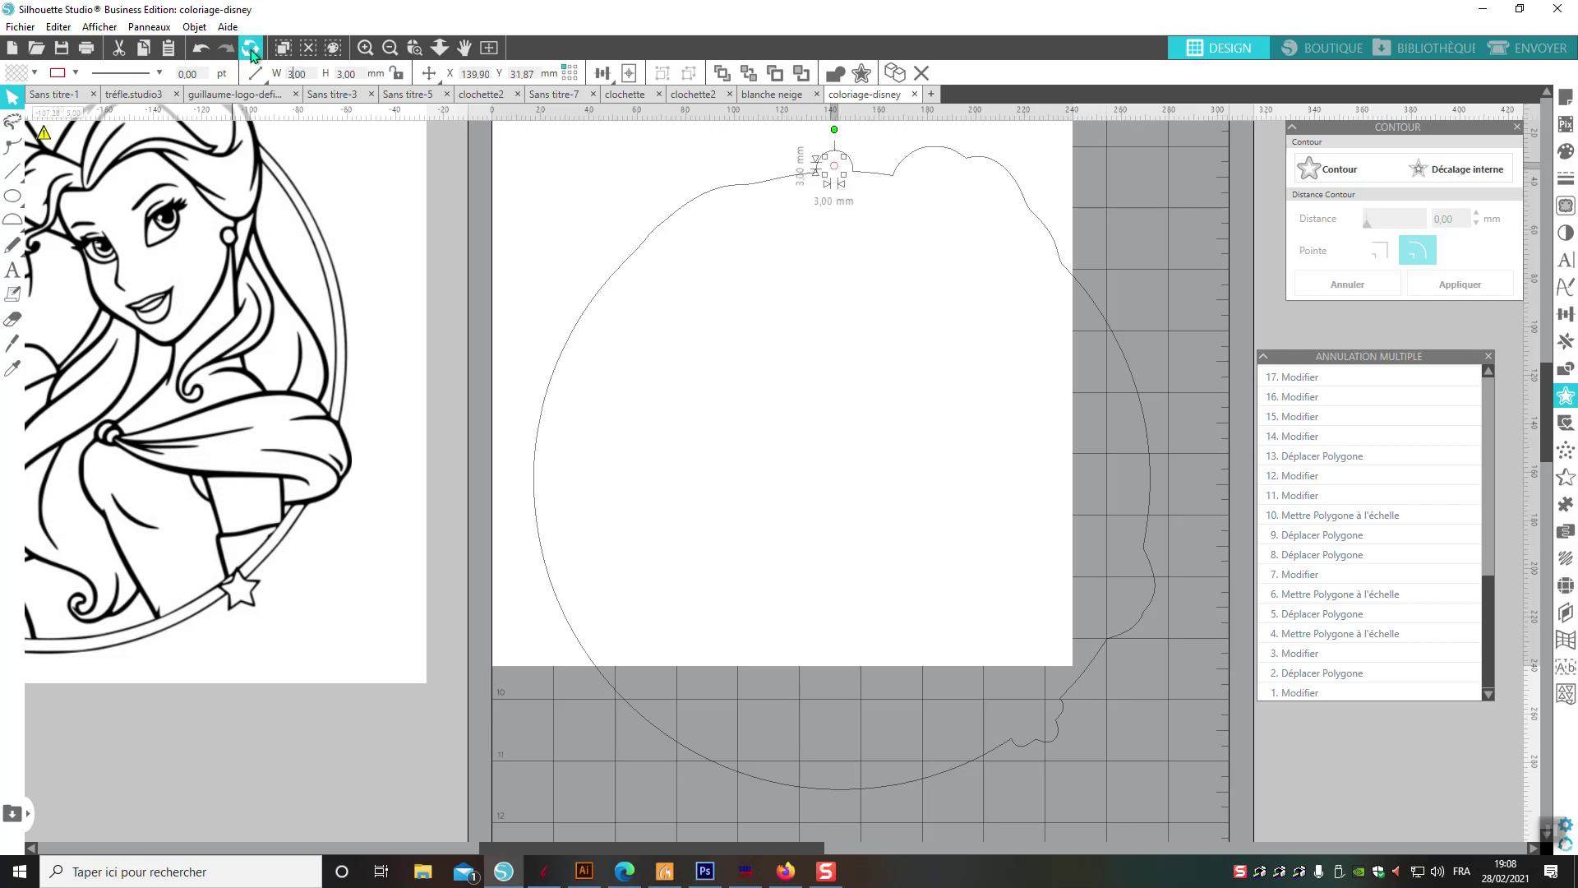
- Set the small circle's width and height to 4 mm and deselect it
double_click(359, 74)
text(4)
key(Tab)
text(4)
key(Return)
click(551, 164)
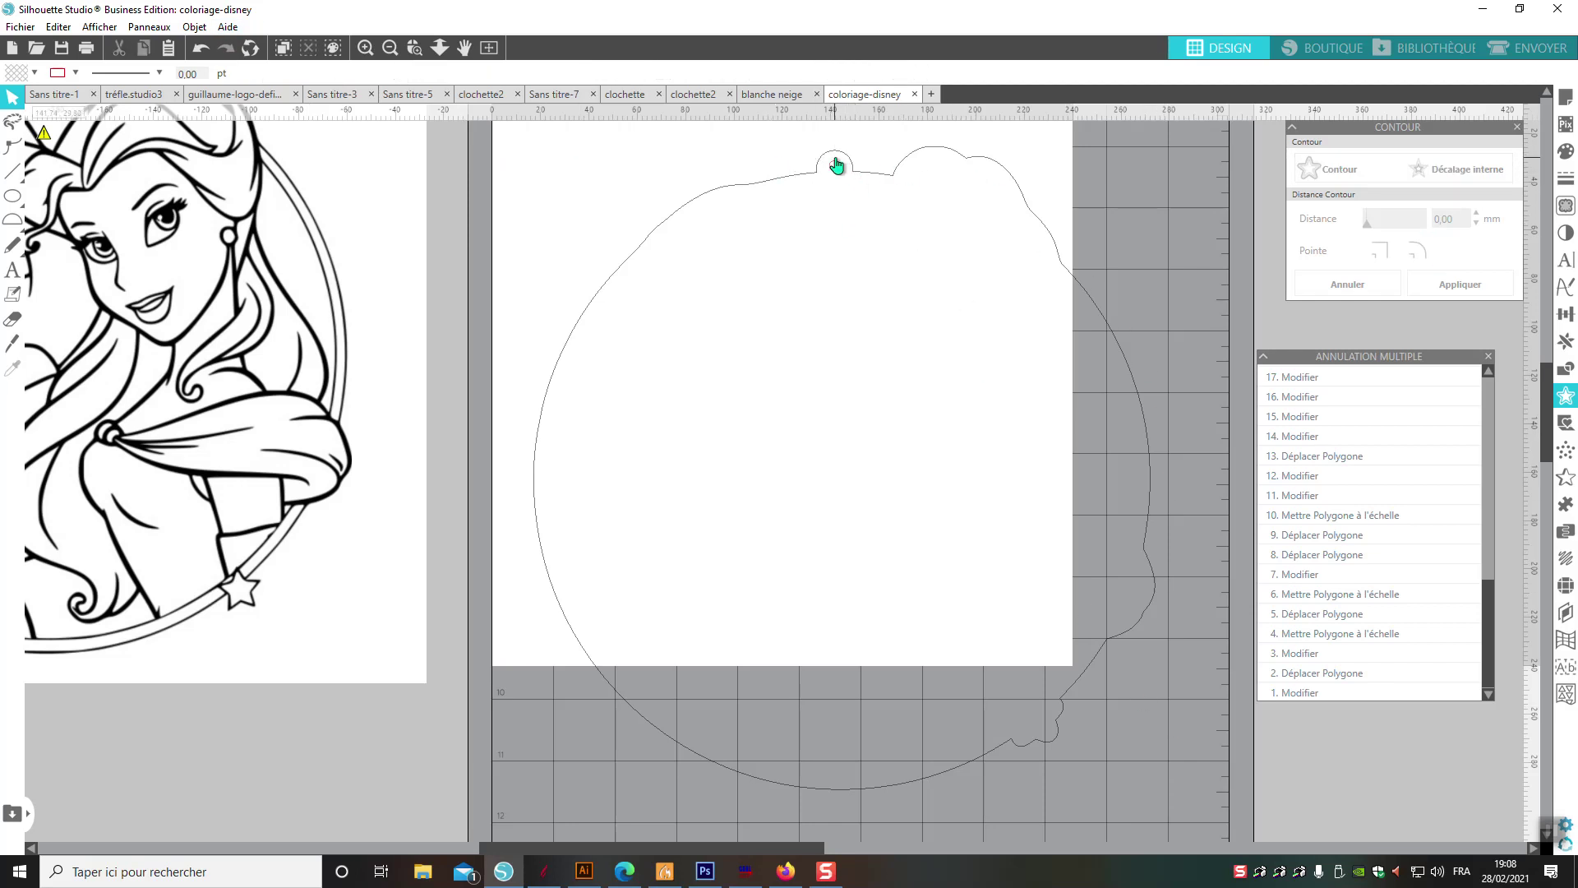
- Set the line thickness of the outer contour to 1 pt
click(894, 183)
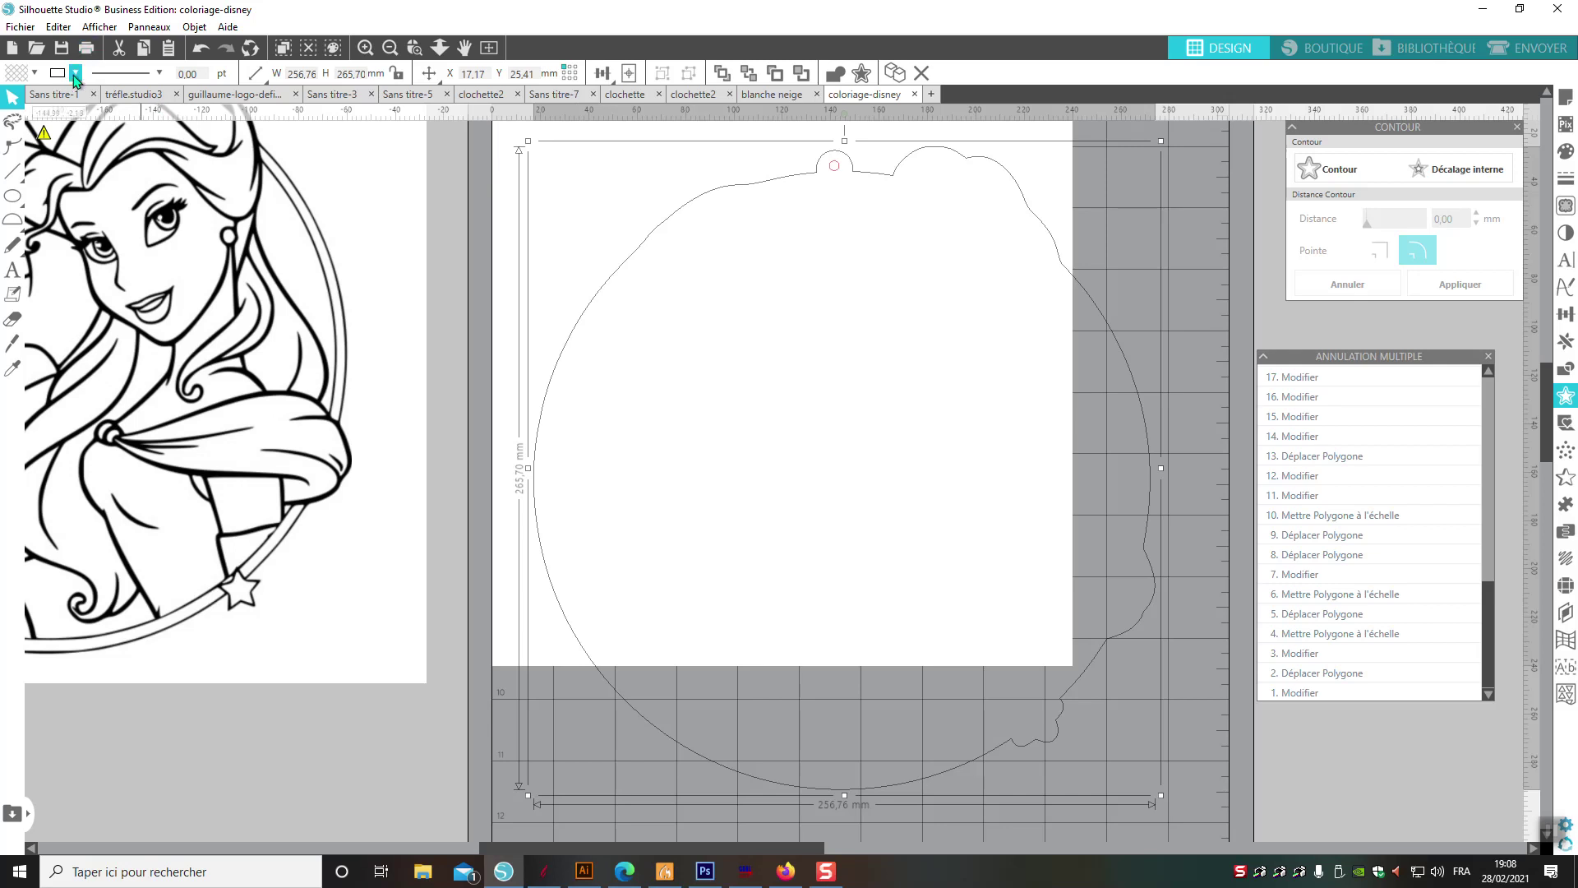
click(206, 75)
key(Return)
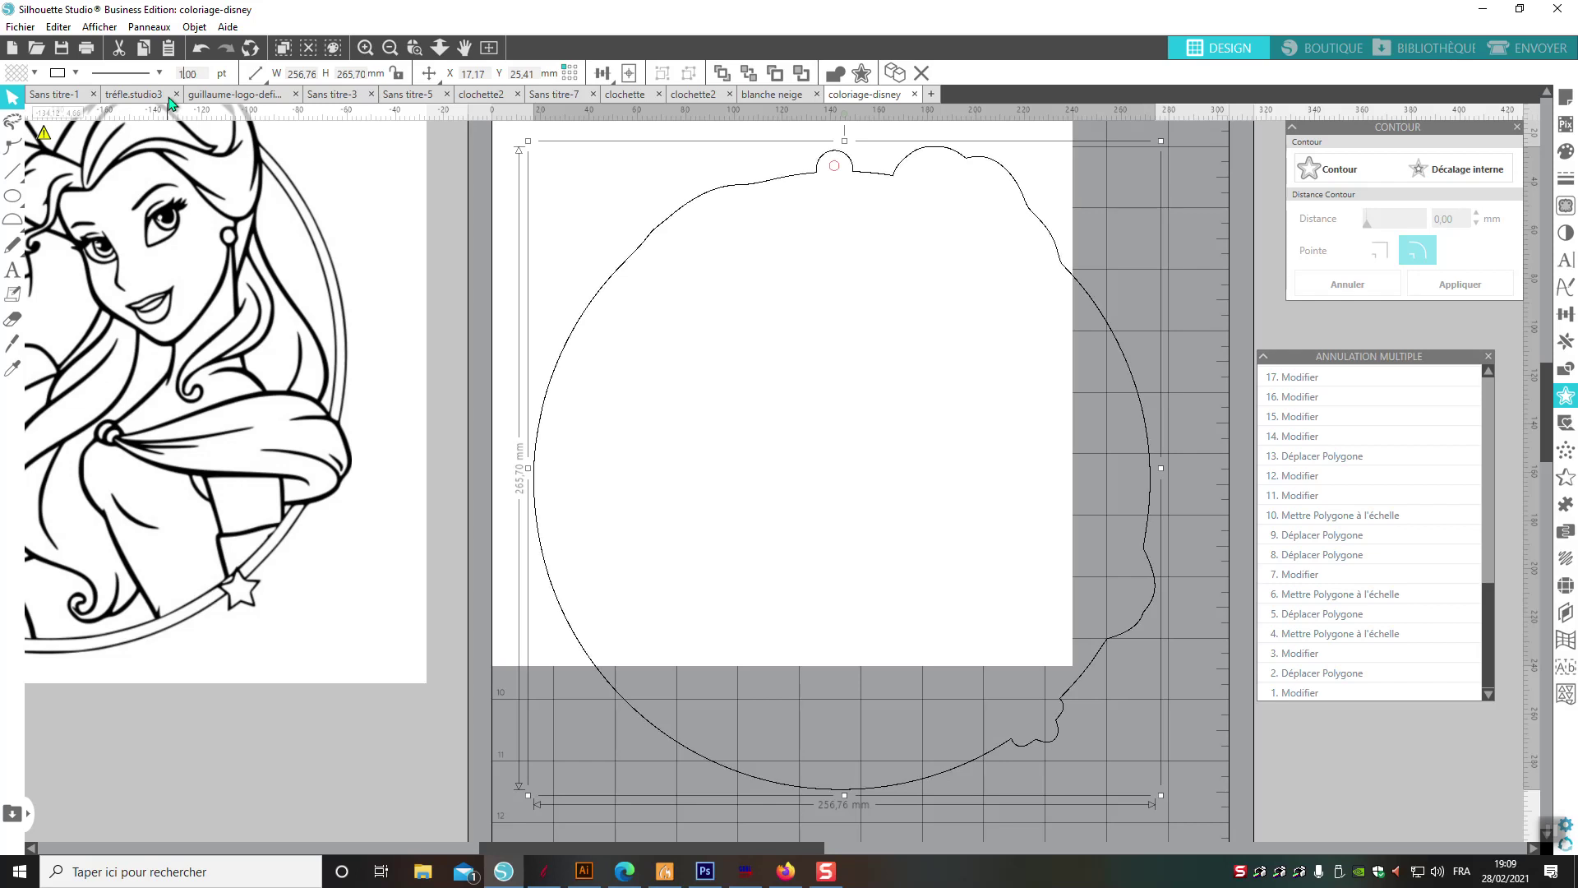
- Thicken the small hole circle's outline and change its line colour to black
click(835, 175)
click(833, 170)
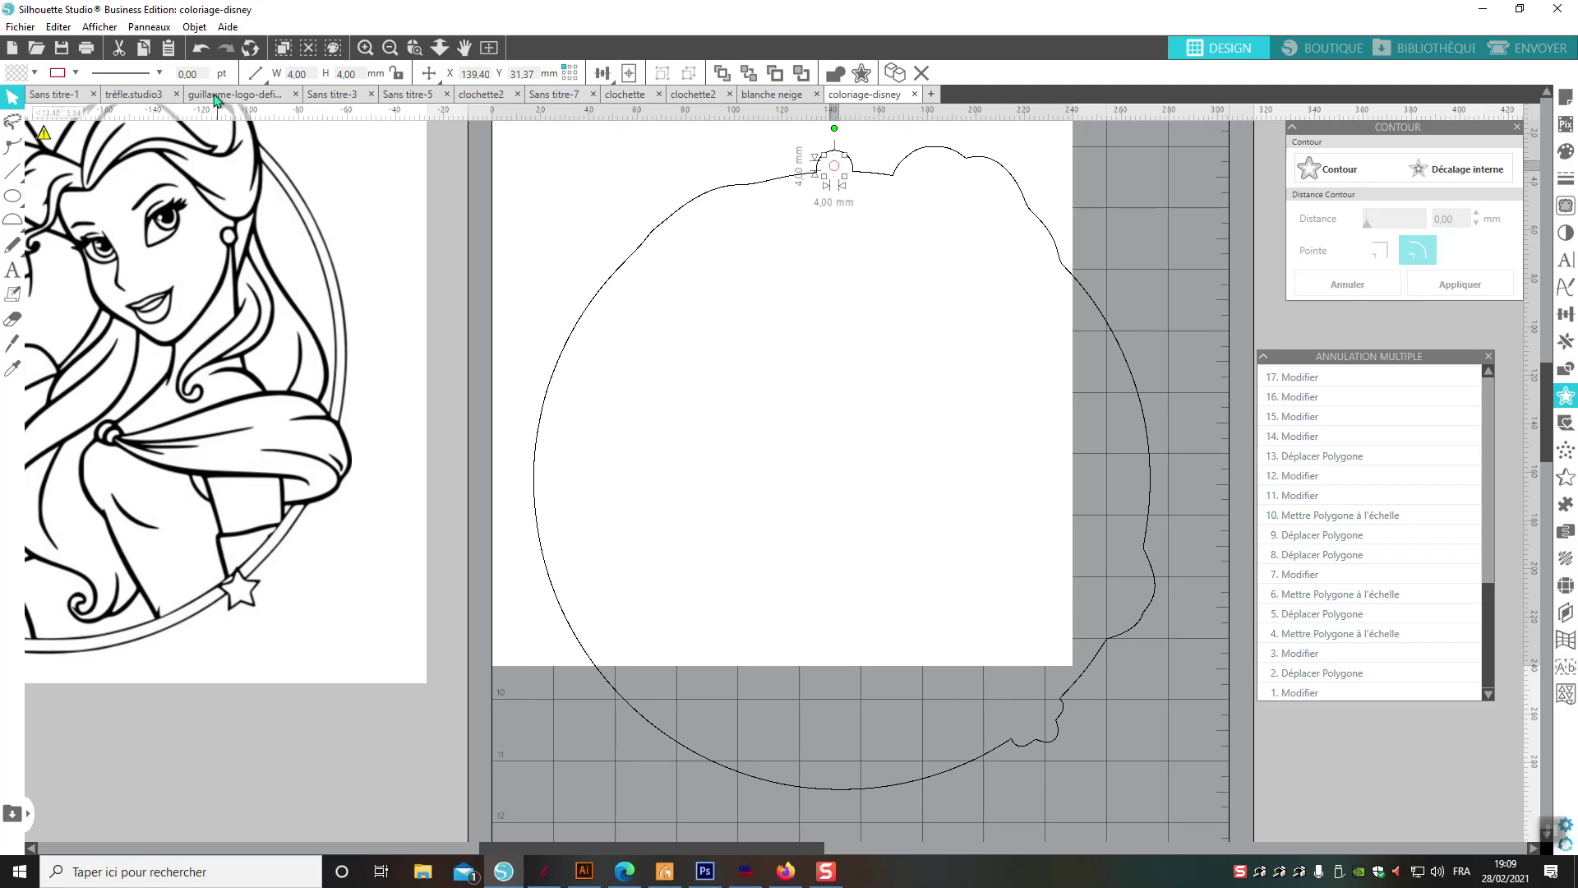
click(190, 74)
click(75, 78)
click(158, 111)
- Move the original colouring image from beside the page into the outer contour and nudge it to centre it
click(423, 789)
drag(230, 403, 1029, 530)
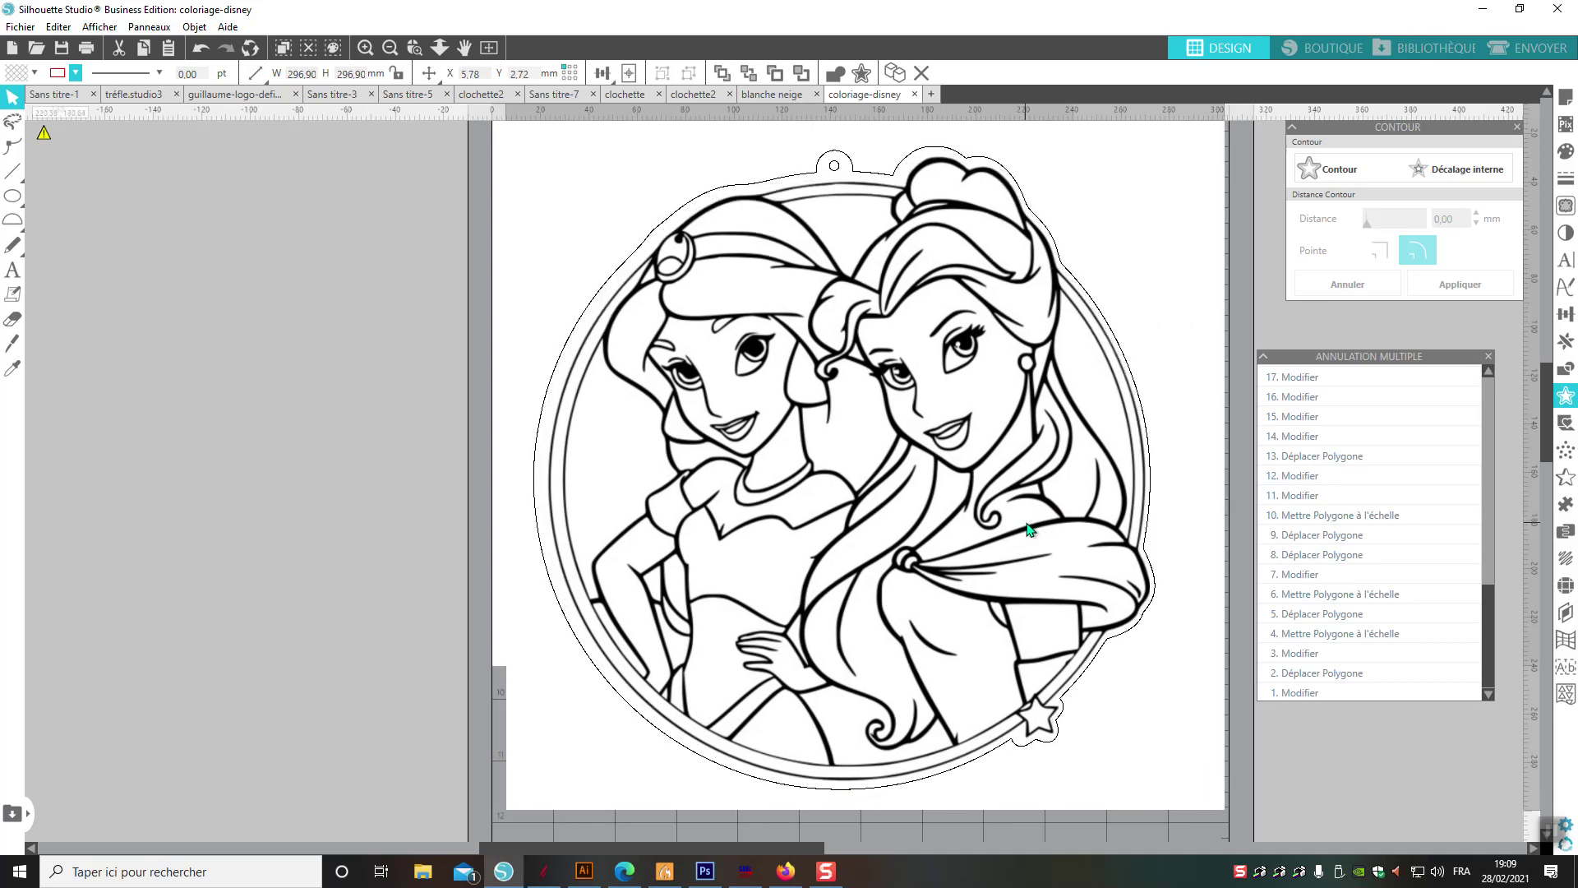
click(1028, 530)
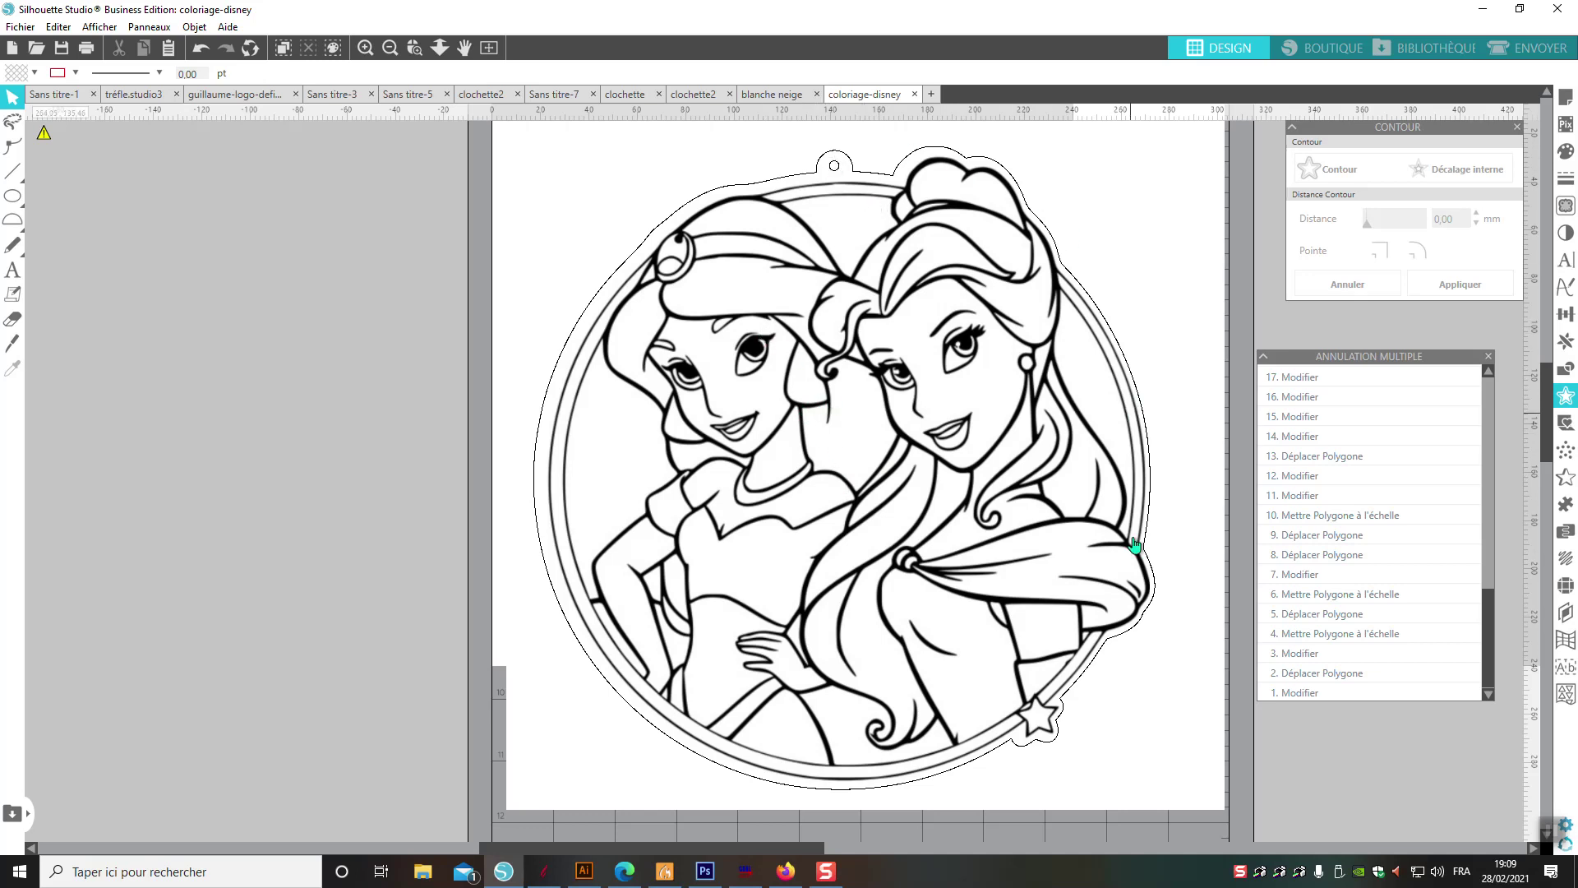
click(1029, 592)
drag(1029, 592, 1024, 591)
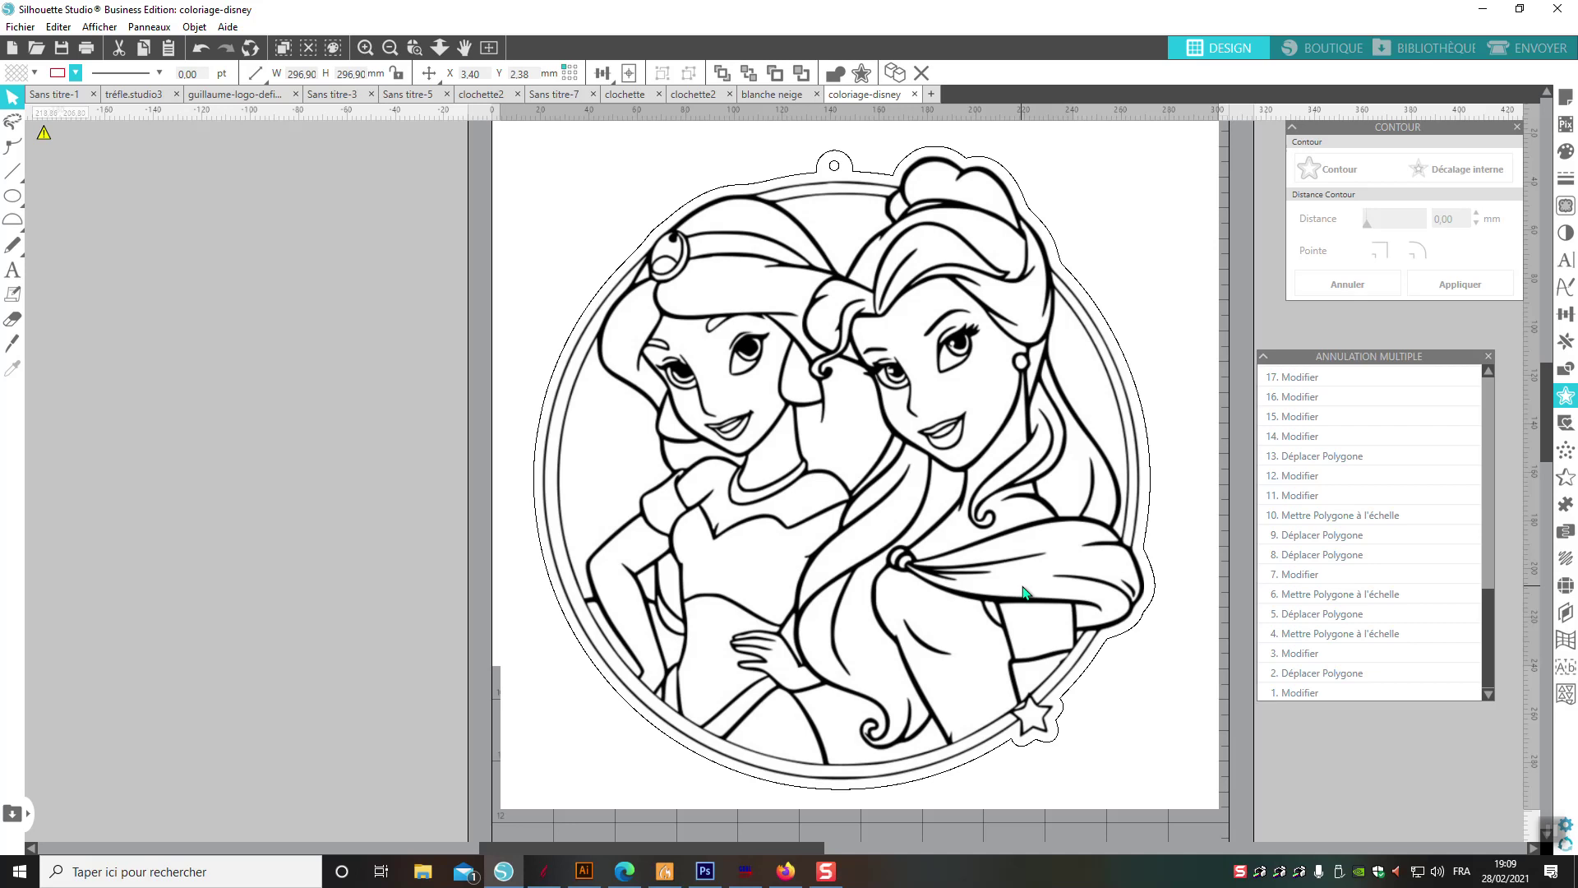
key(Escape)
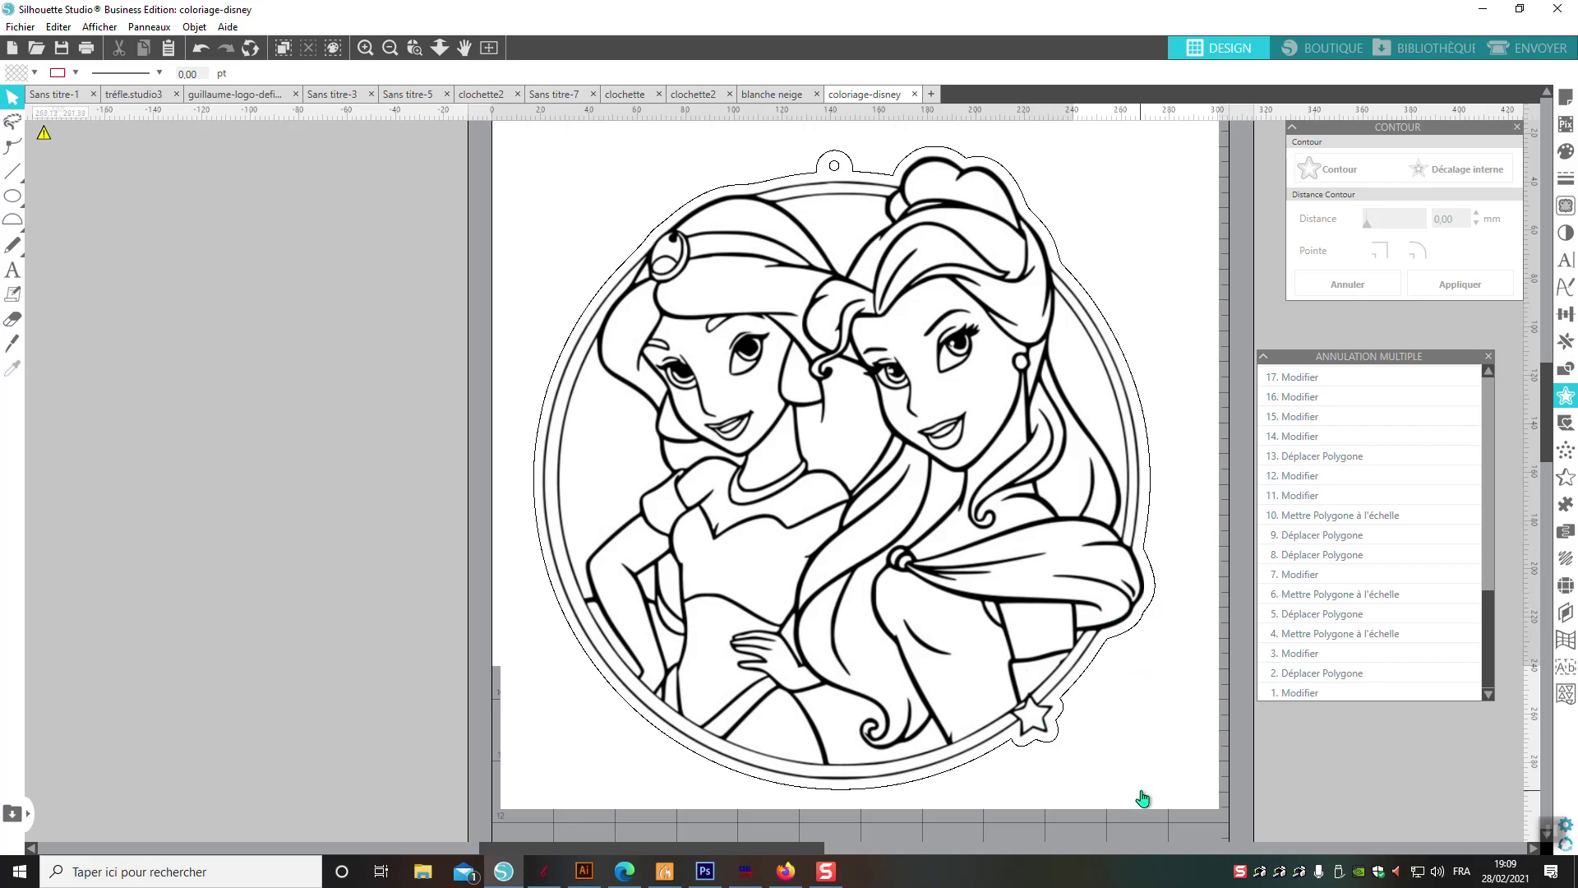
- Select the image, the contour and the hole circle and group them
drag(1250, 816, 422, 168)
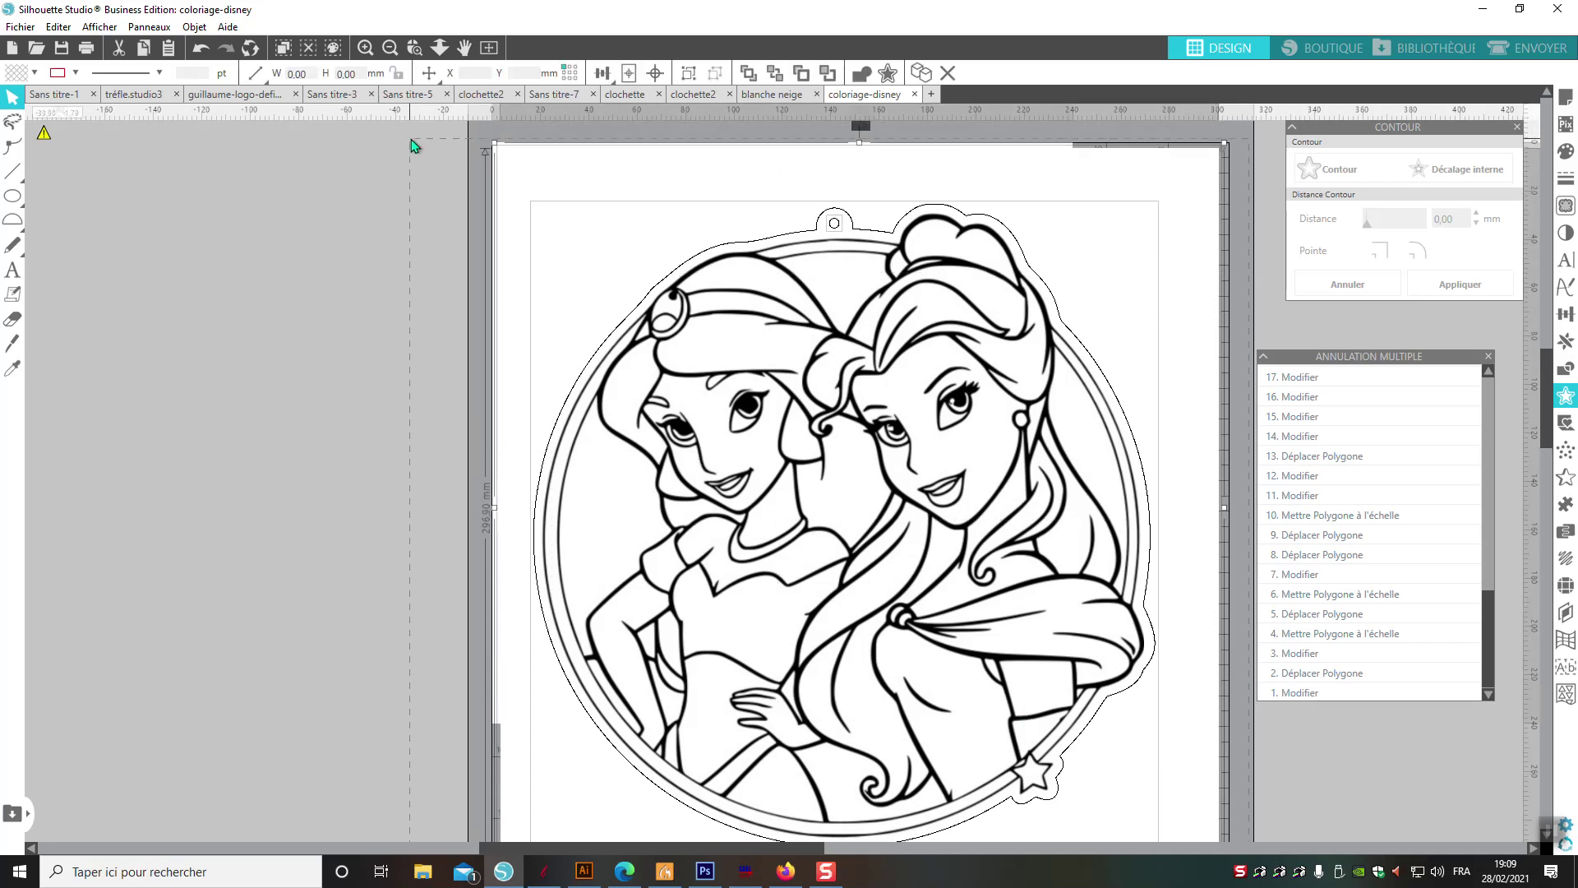
right_click(536, 180)
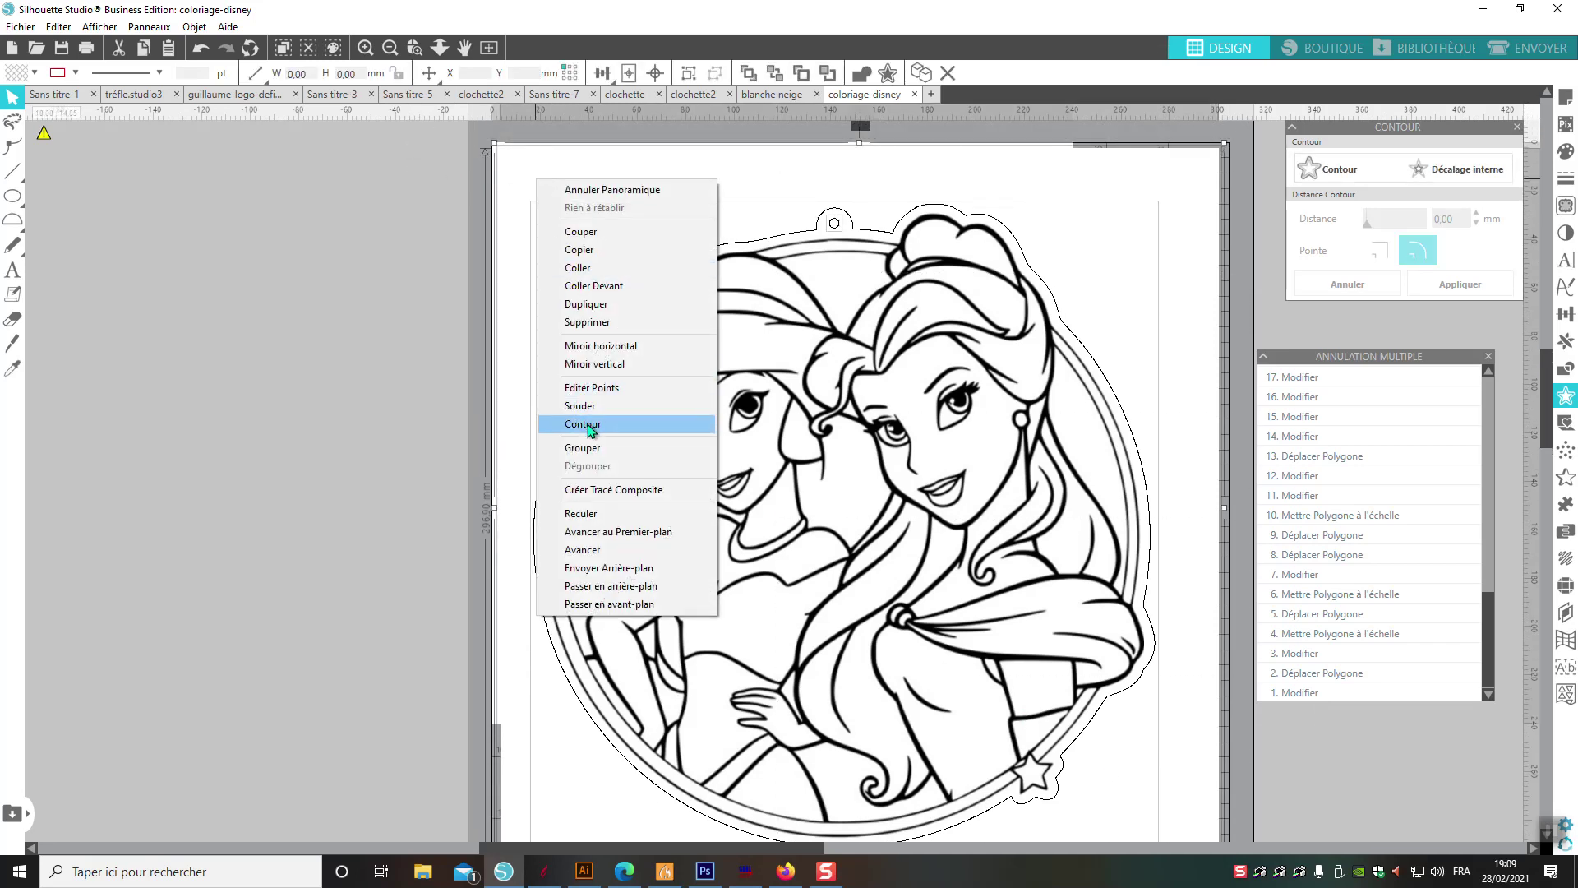
click(594, 448)
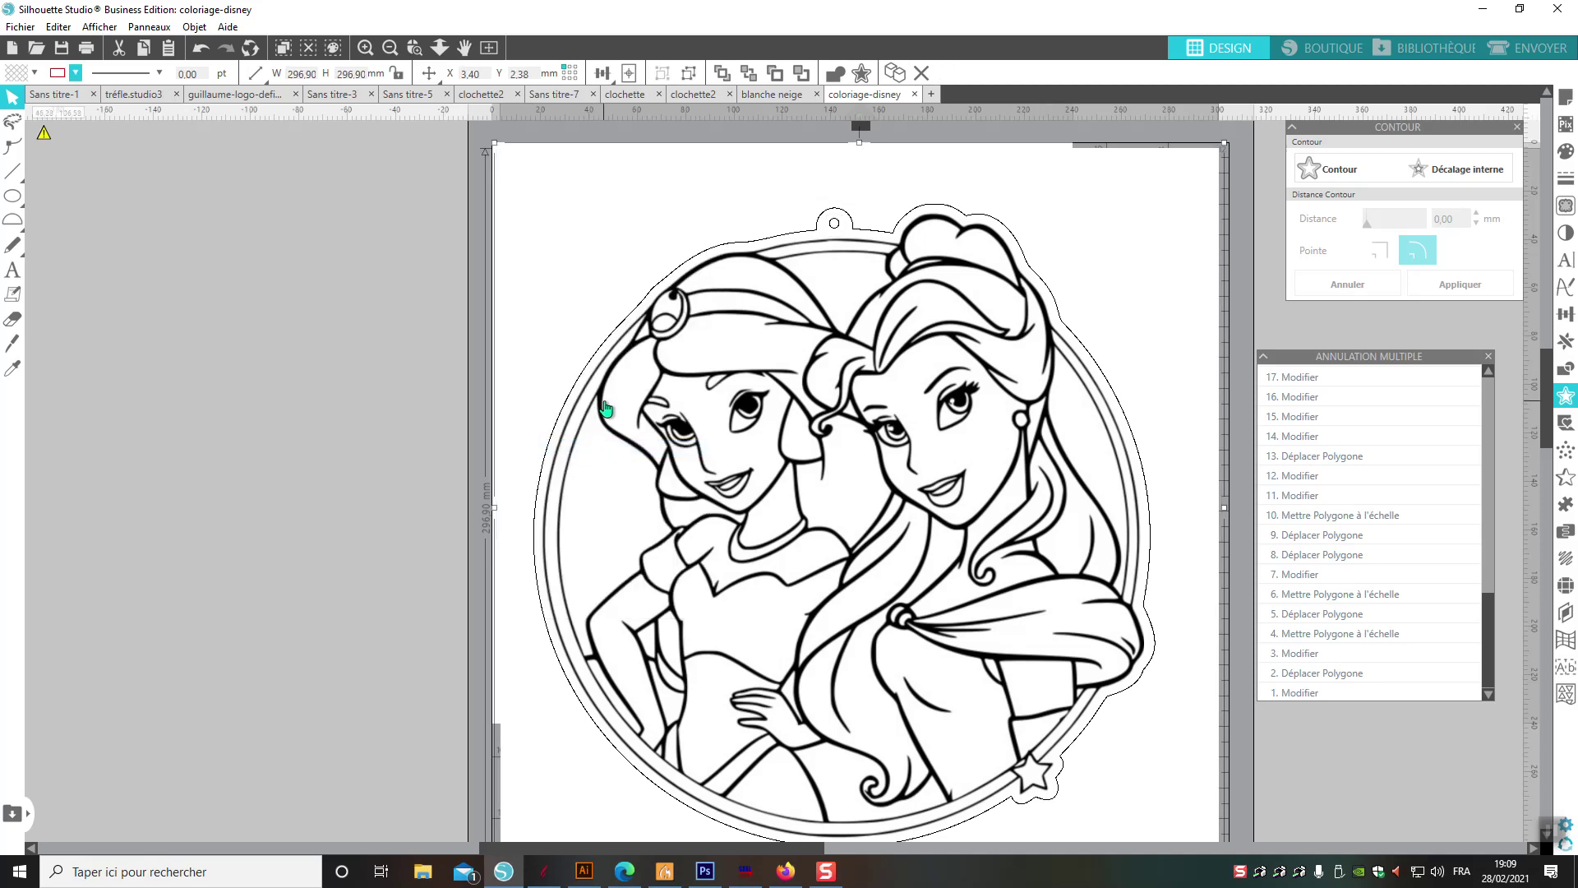
- Scale the grouped design down proportionally to 90 x 90 mm and deselect it
scroll(1208, 583, down, 1)
scroll(1207, 584, down, 1)
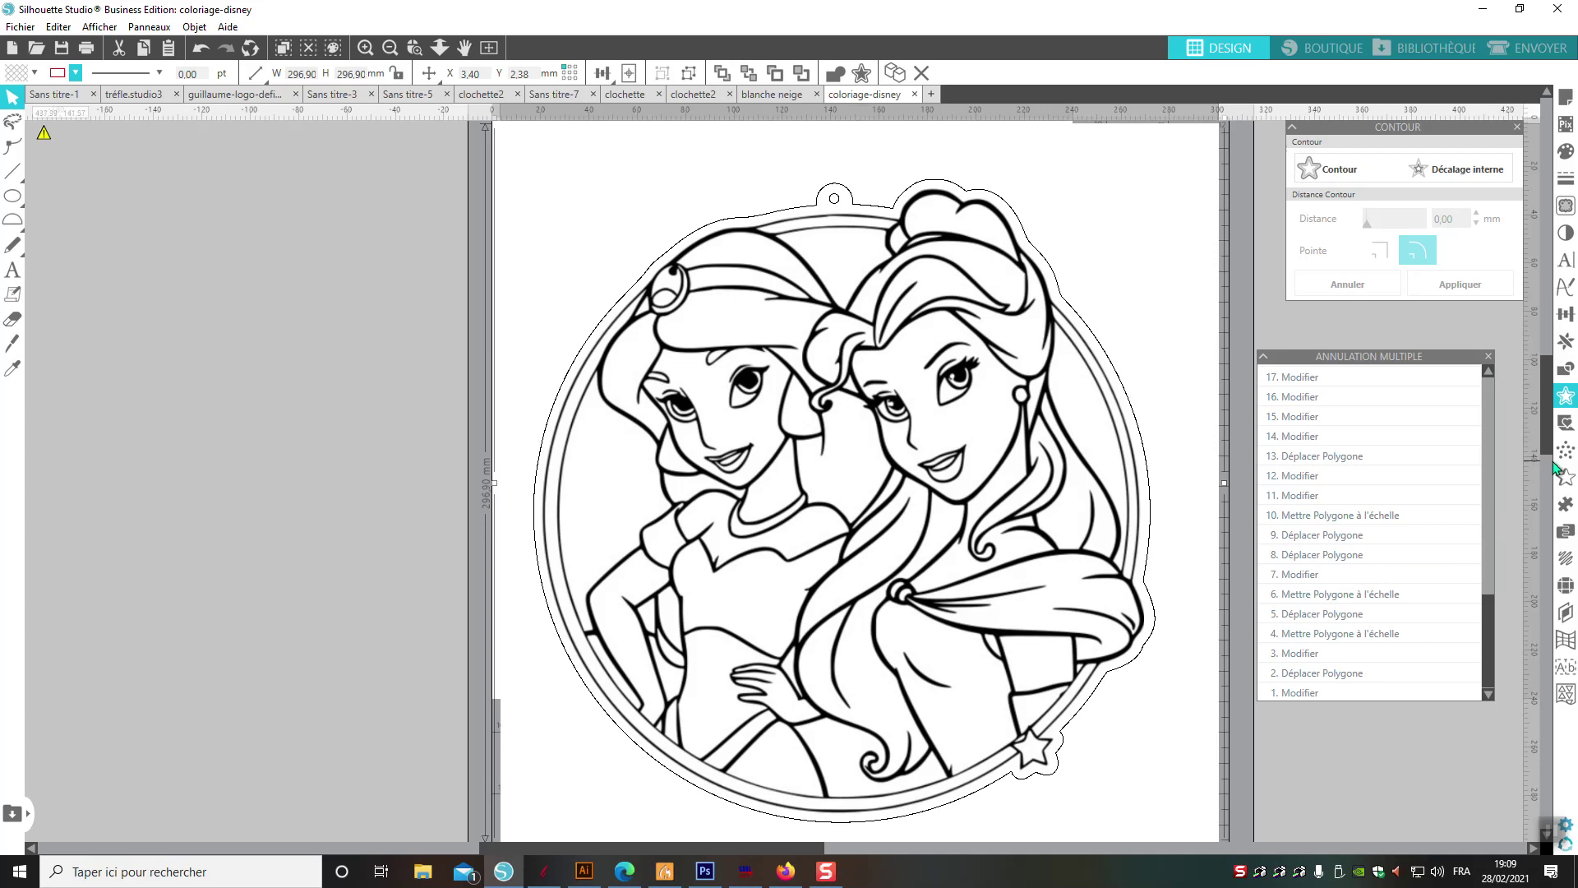
scroll(1544, 451, down, 5)
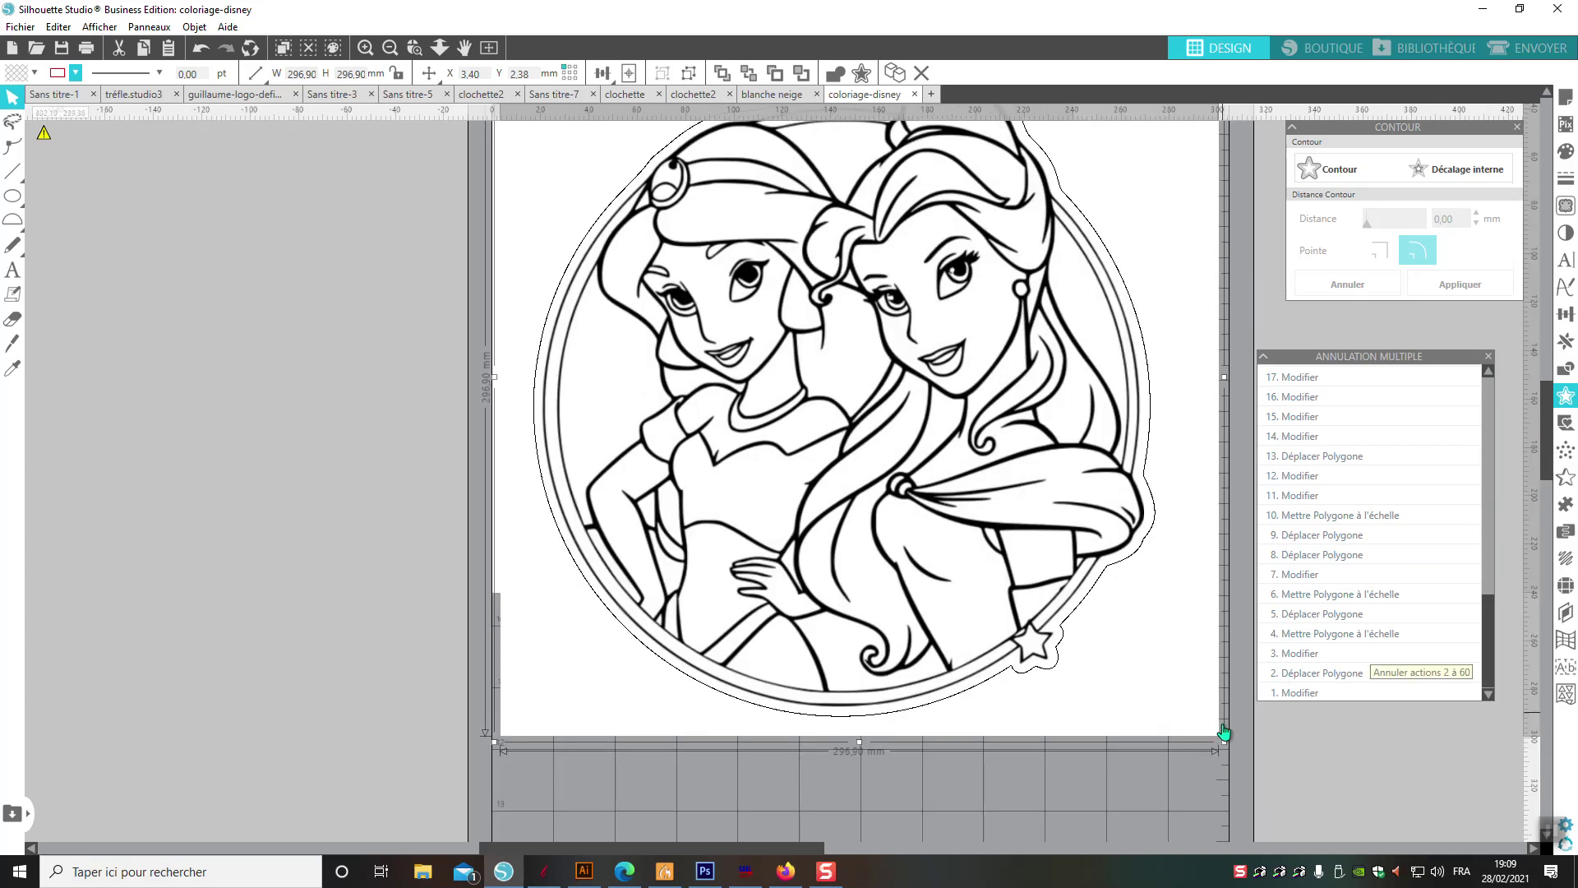
drag(1223, 740, 723, 254)
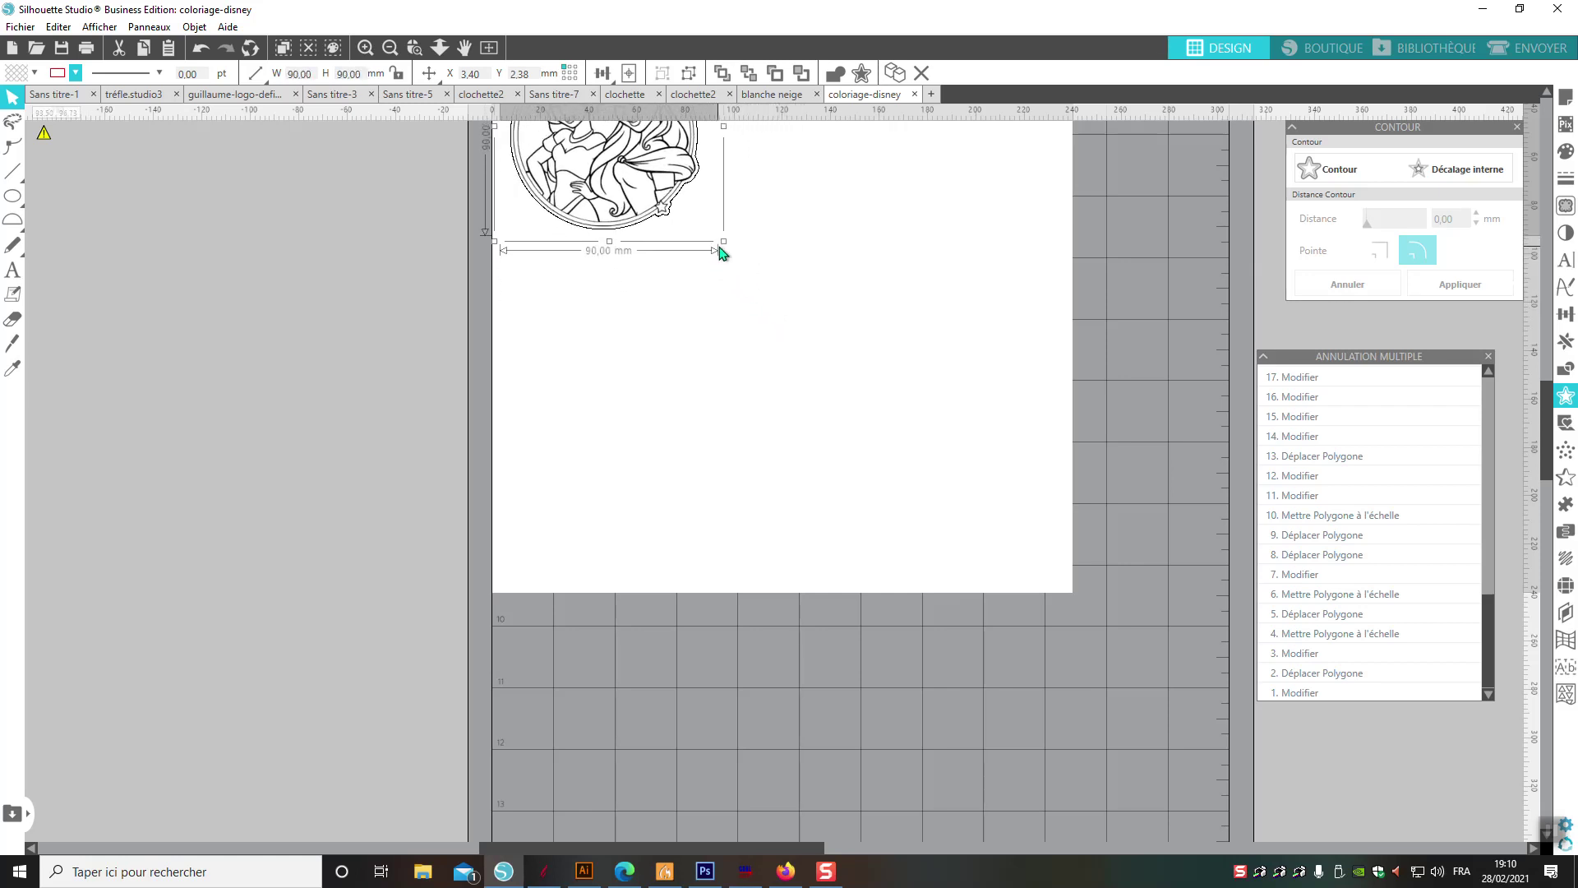
scroll(819, 194, up, 3)
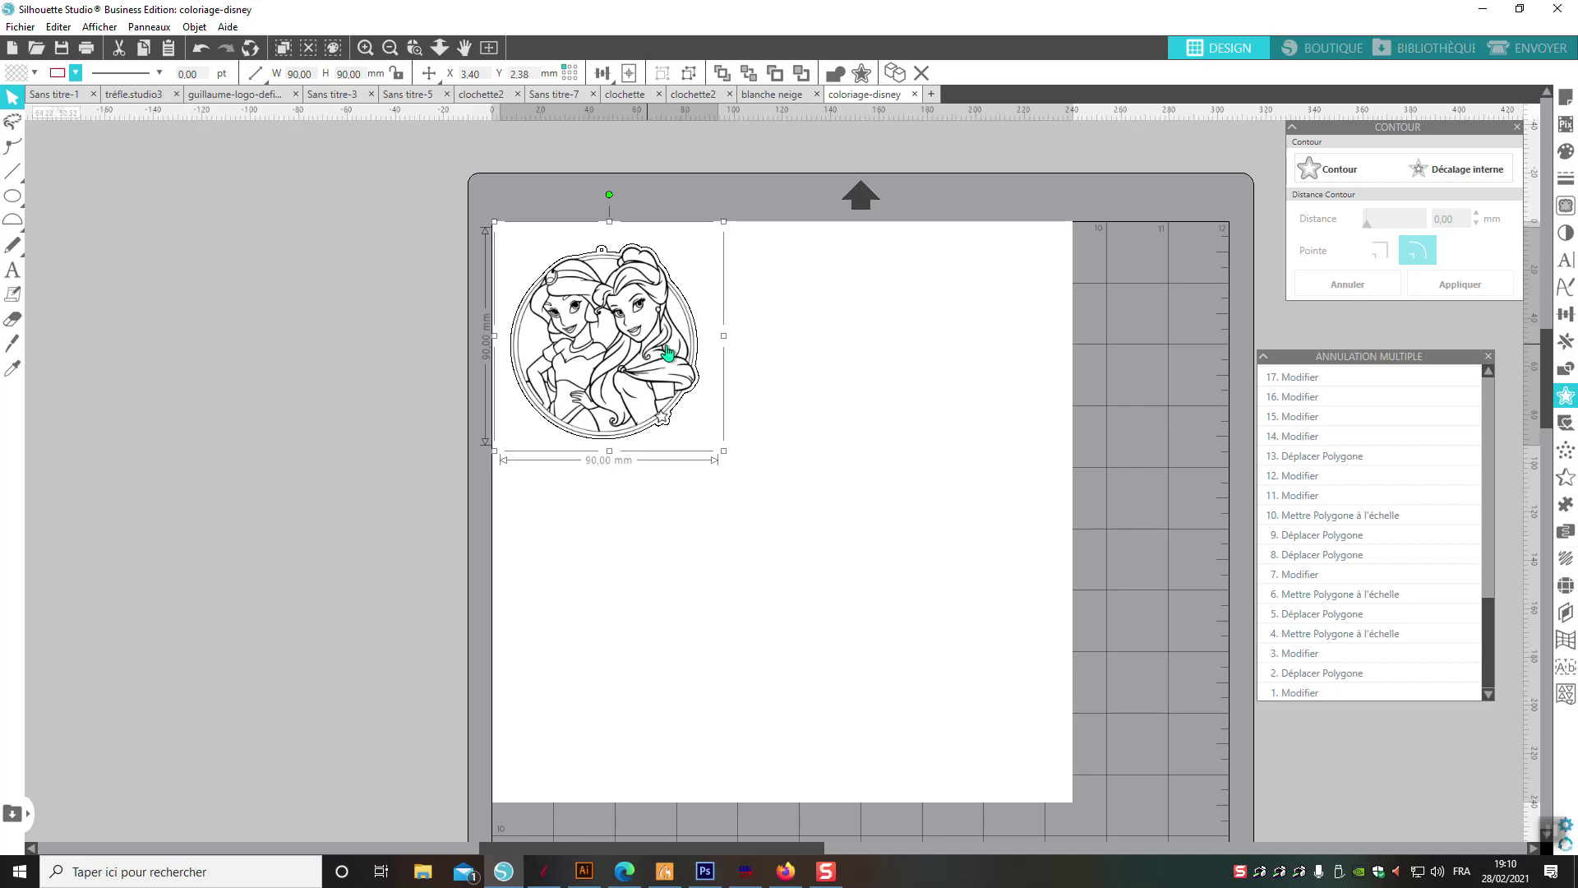
click(787, 364)
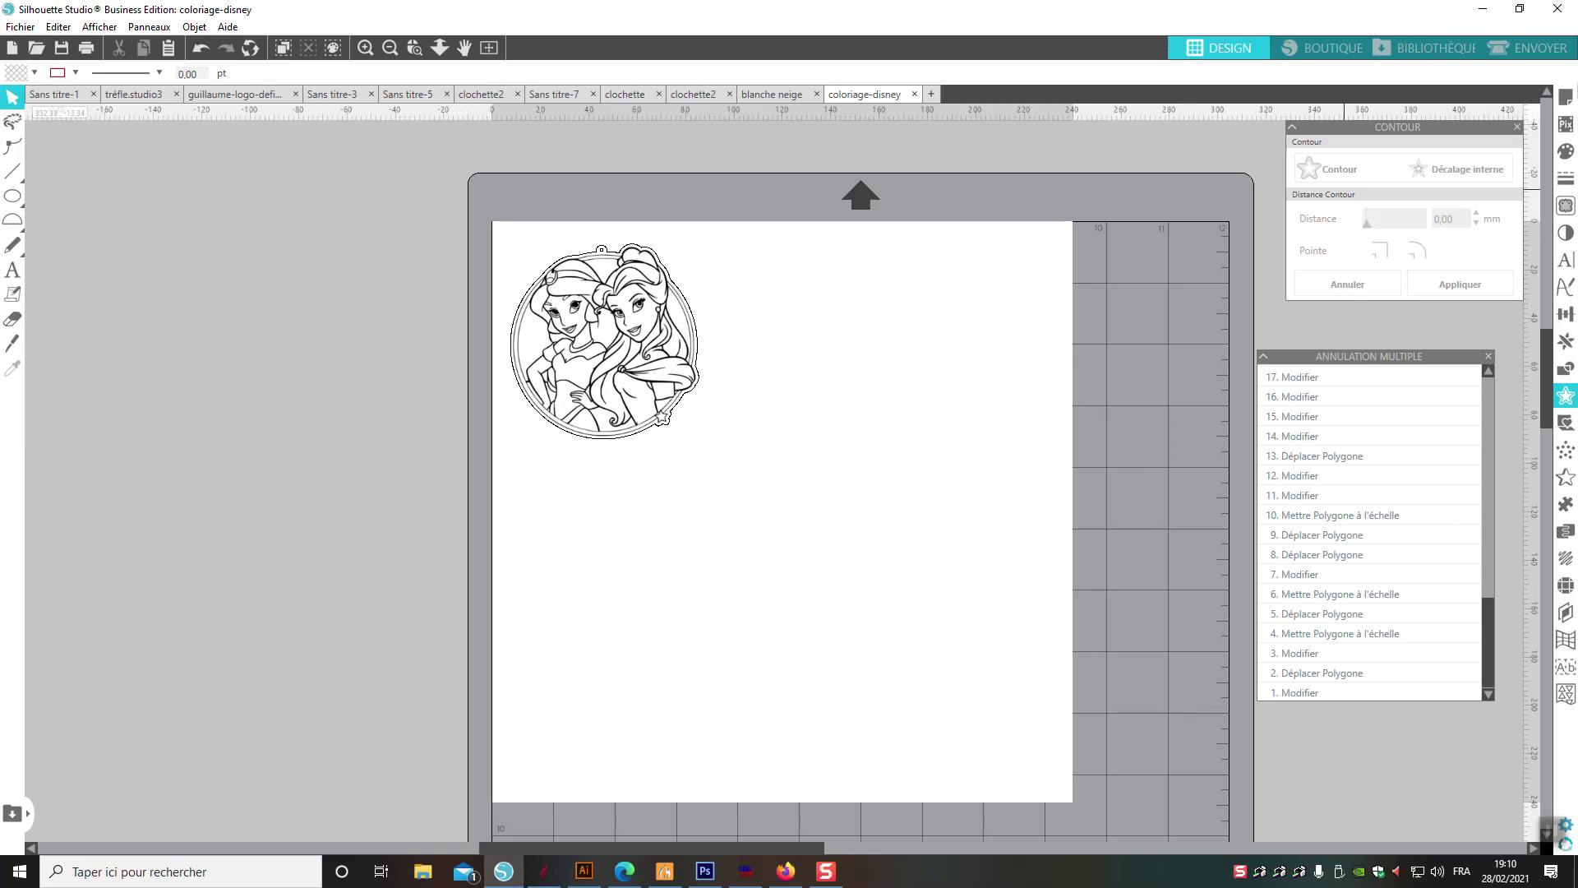
- Set the page size to 100 mm wide and 100 mm high in the page setup
click(1565, 99)
scroll(1477, 222, down, 3)
key(Return)
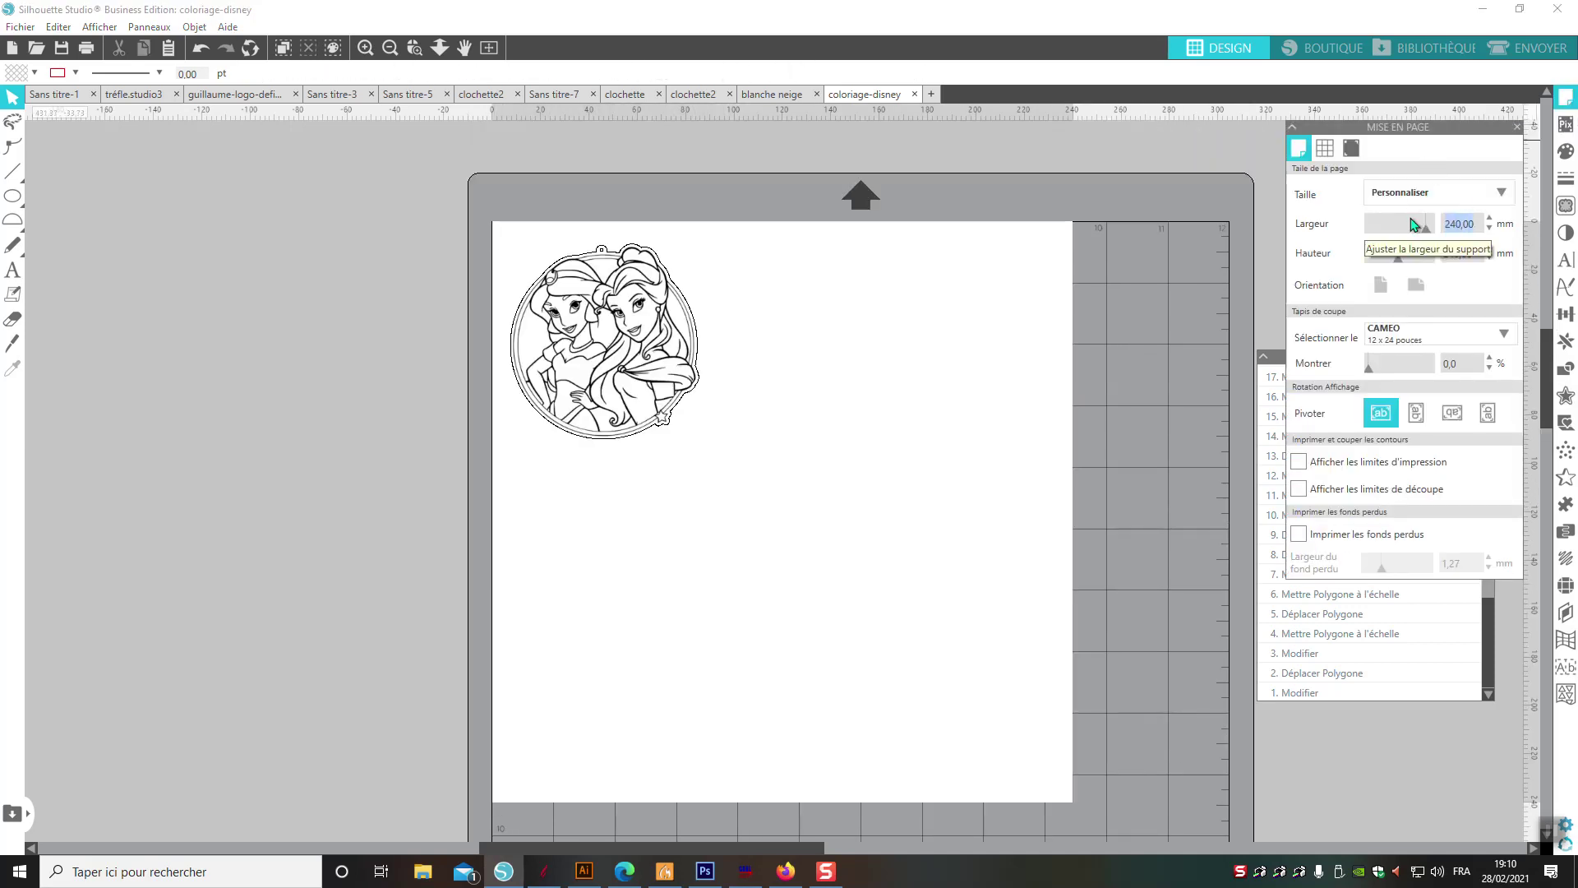
text(1)
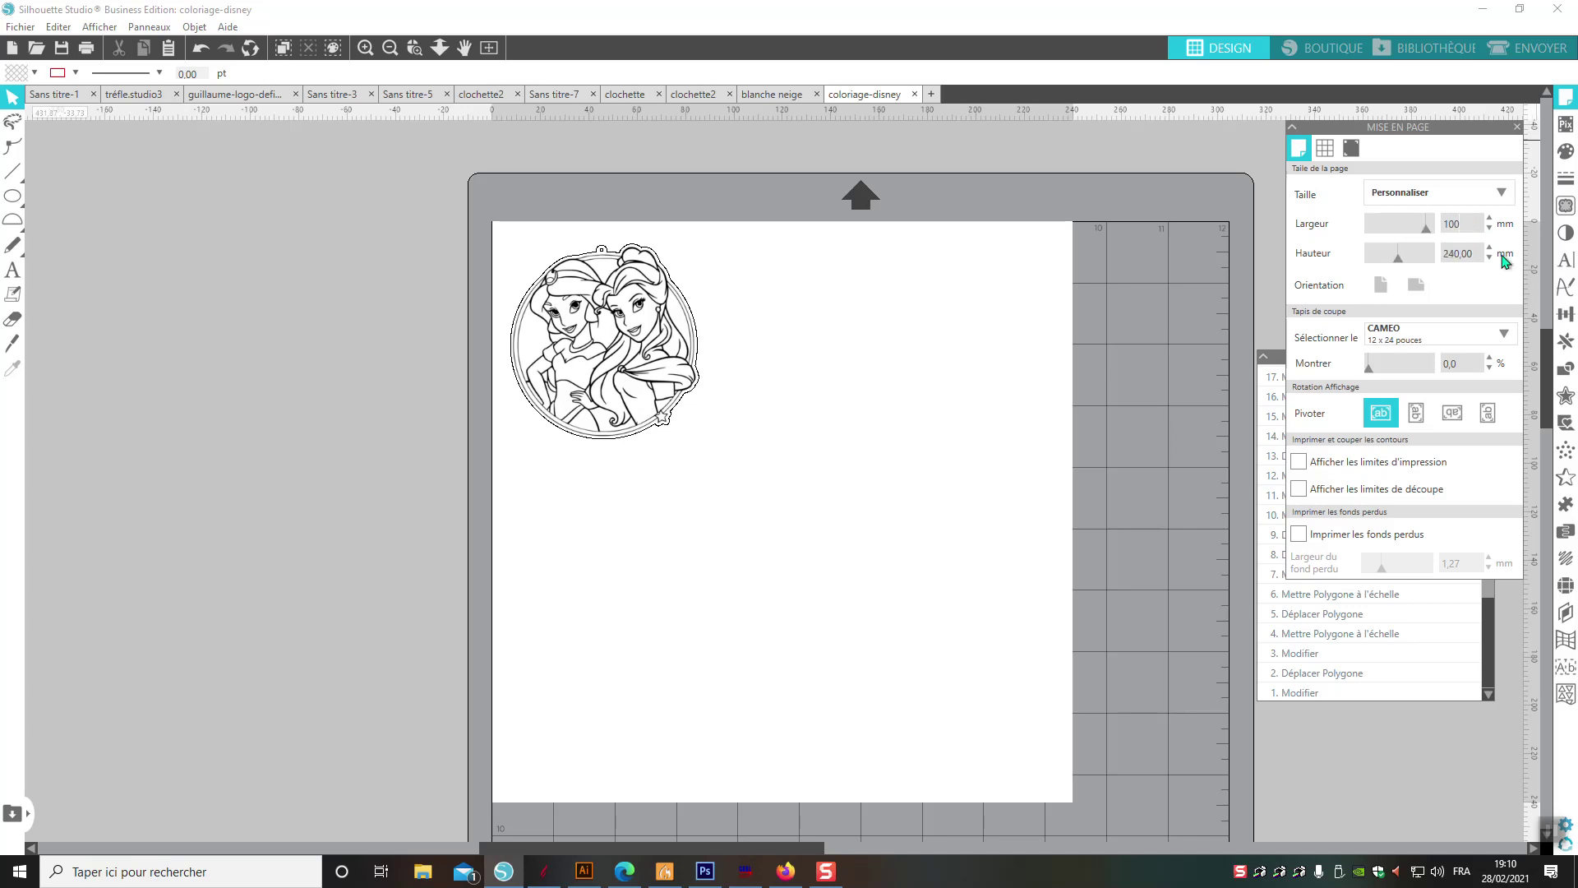
text(00)
key(Tab)
text(1)
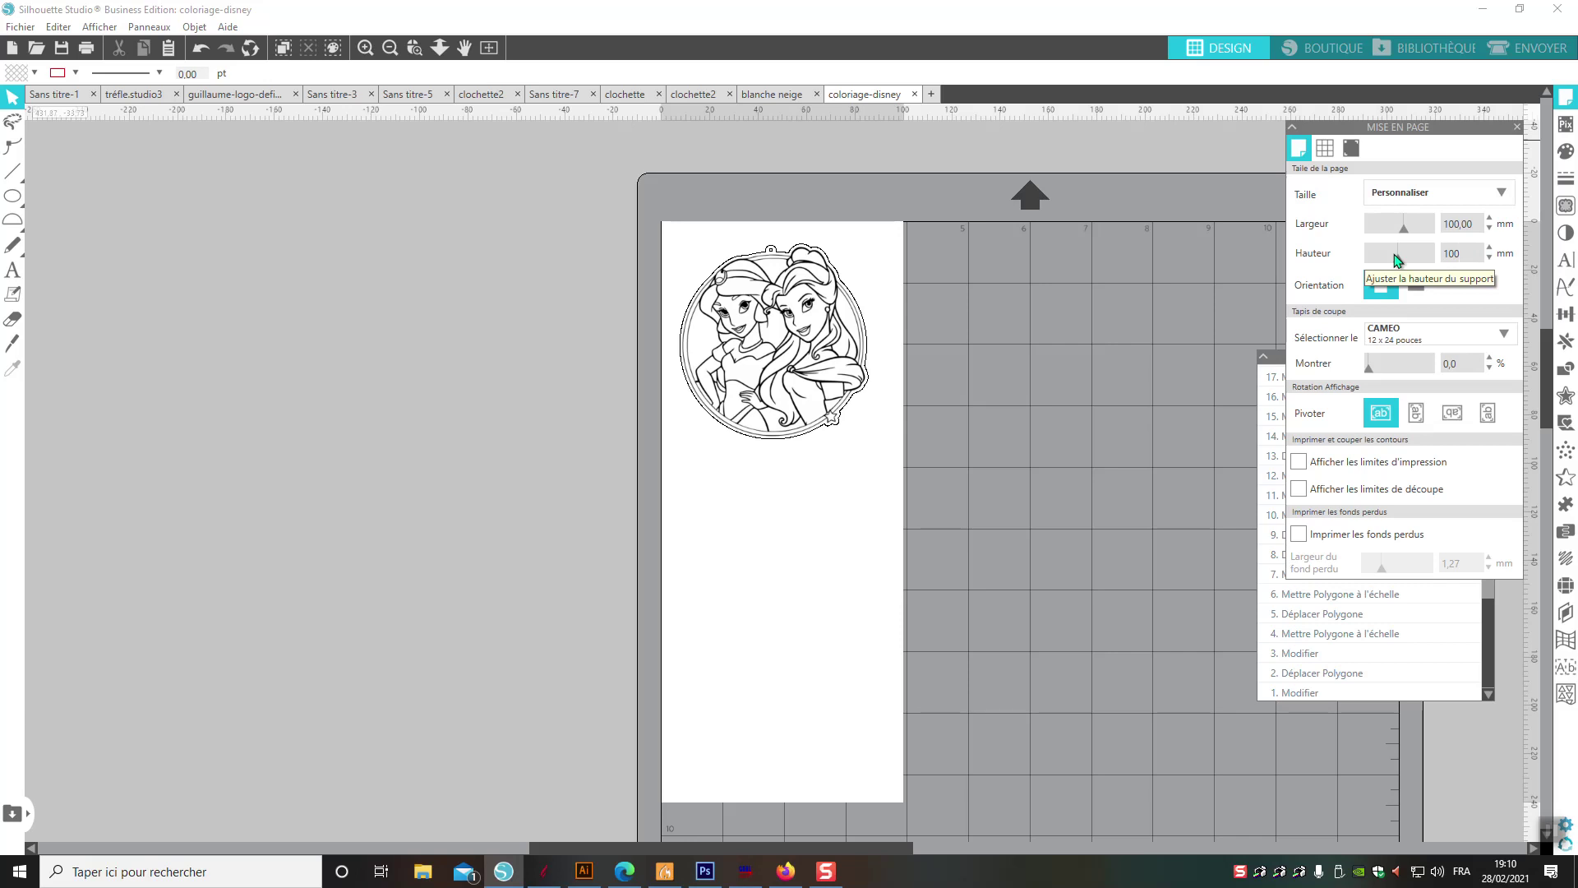
key(Return)
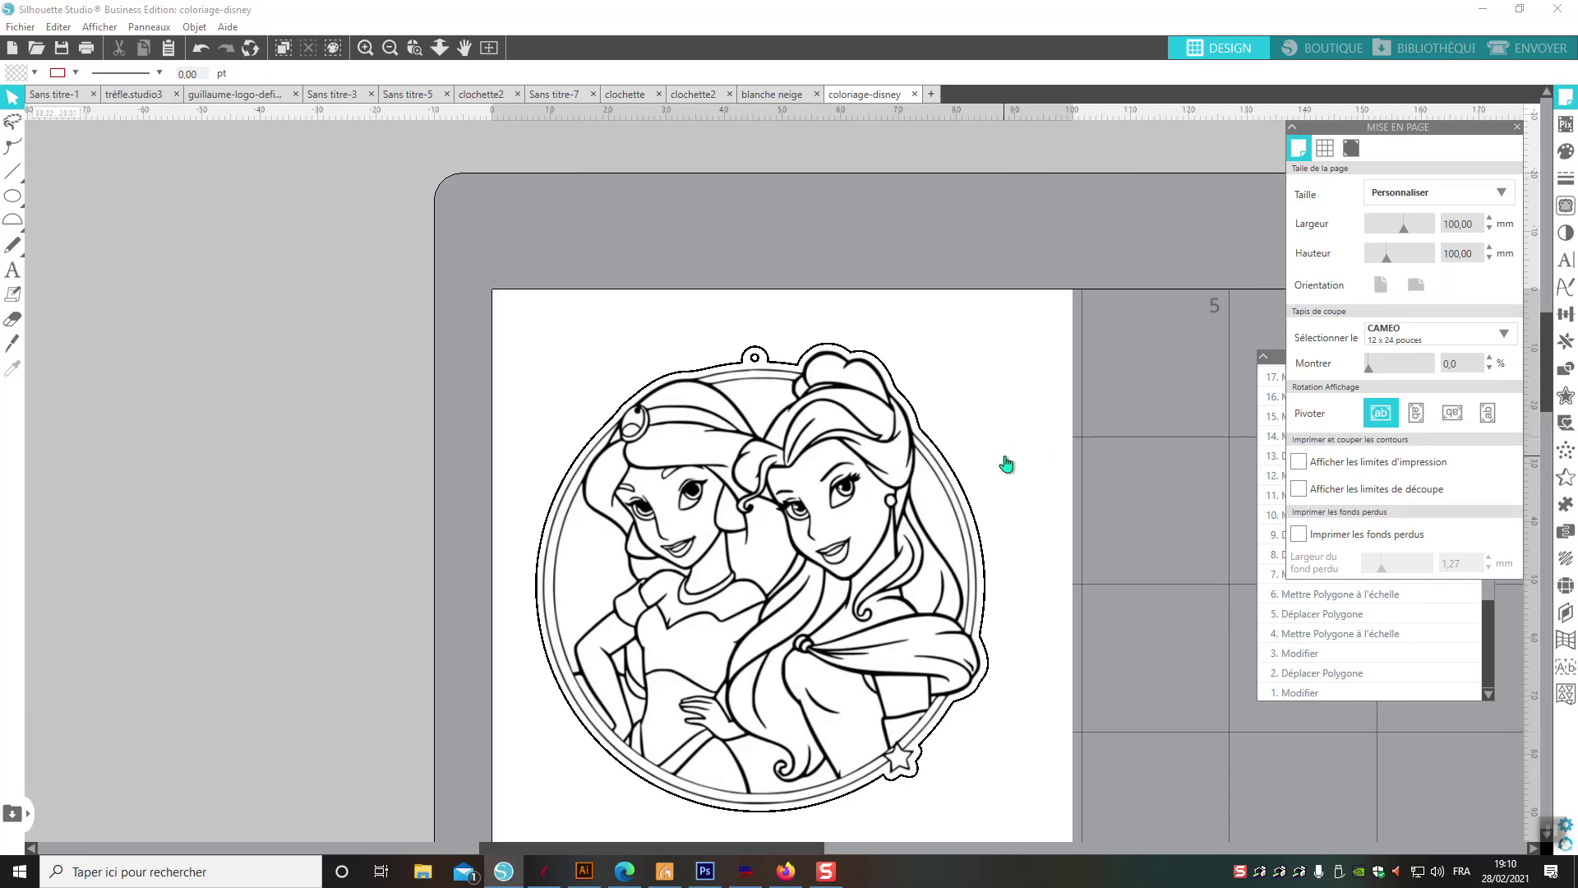
scroll(1006, 464, down, 1)
scroll(1137, 426, down, 1)
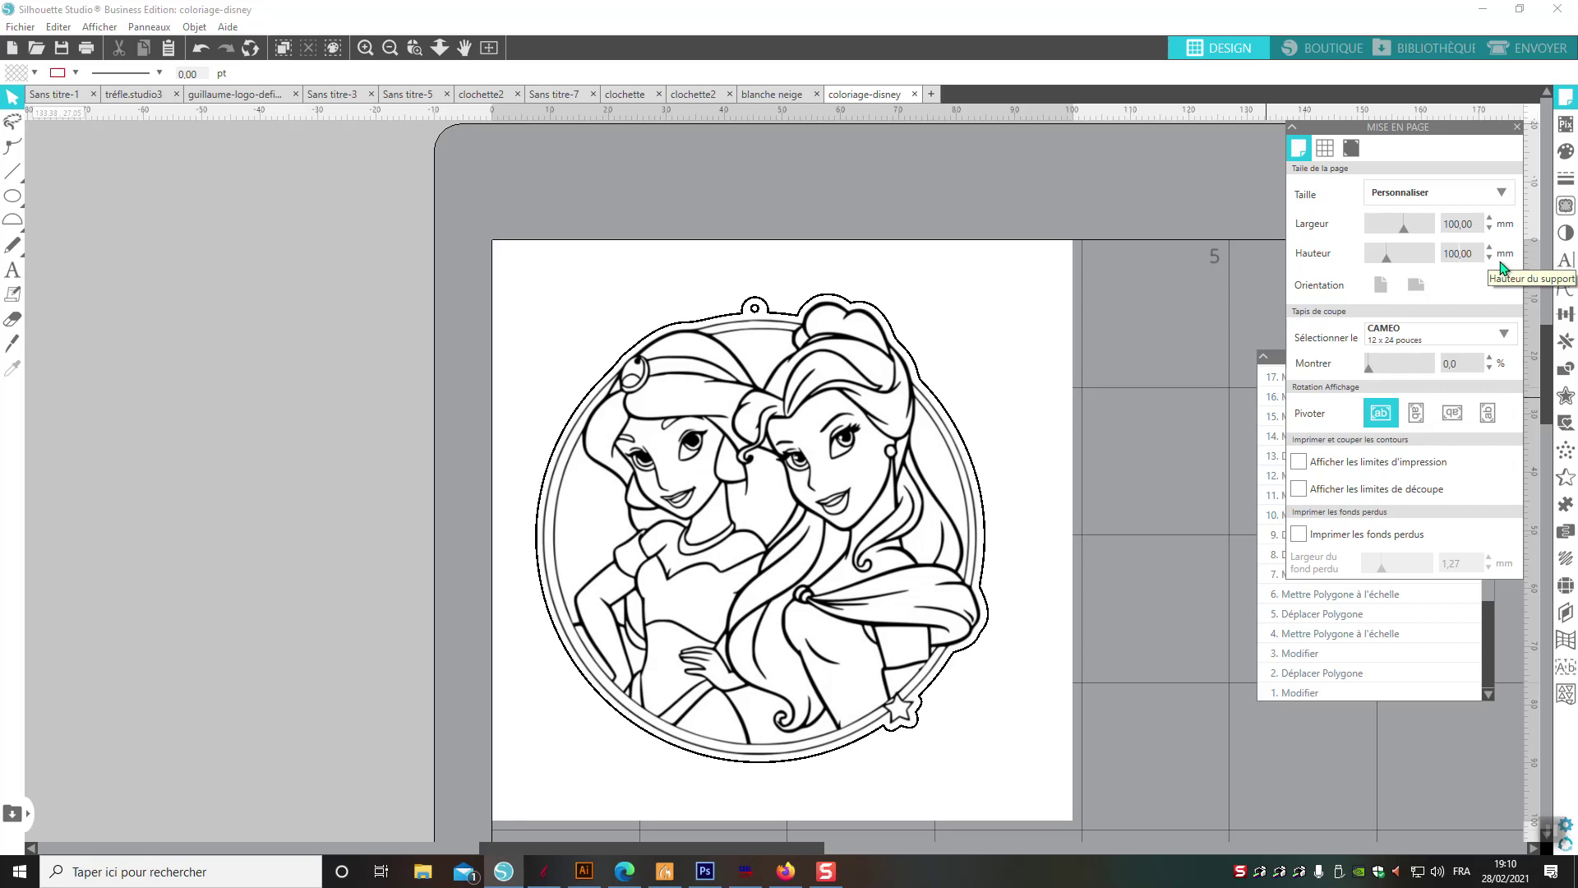
scroll(1130, 303, up, 1)
scroll(1127, 302, down, 1)
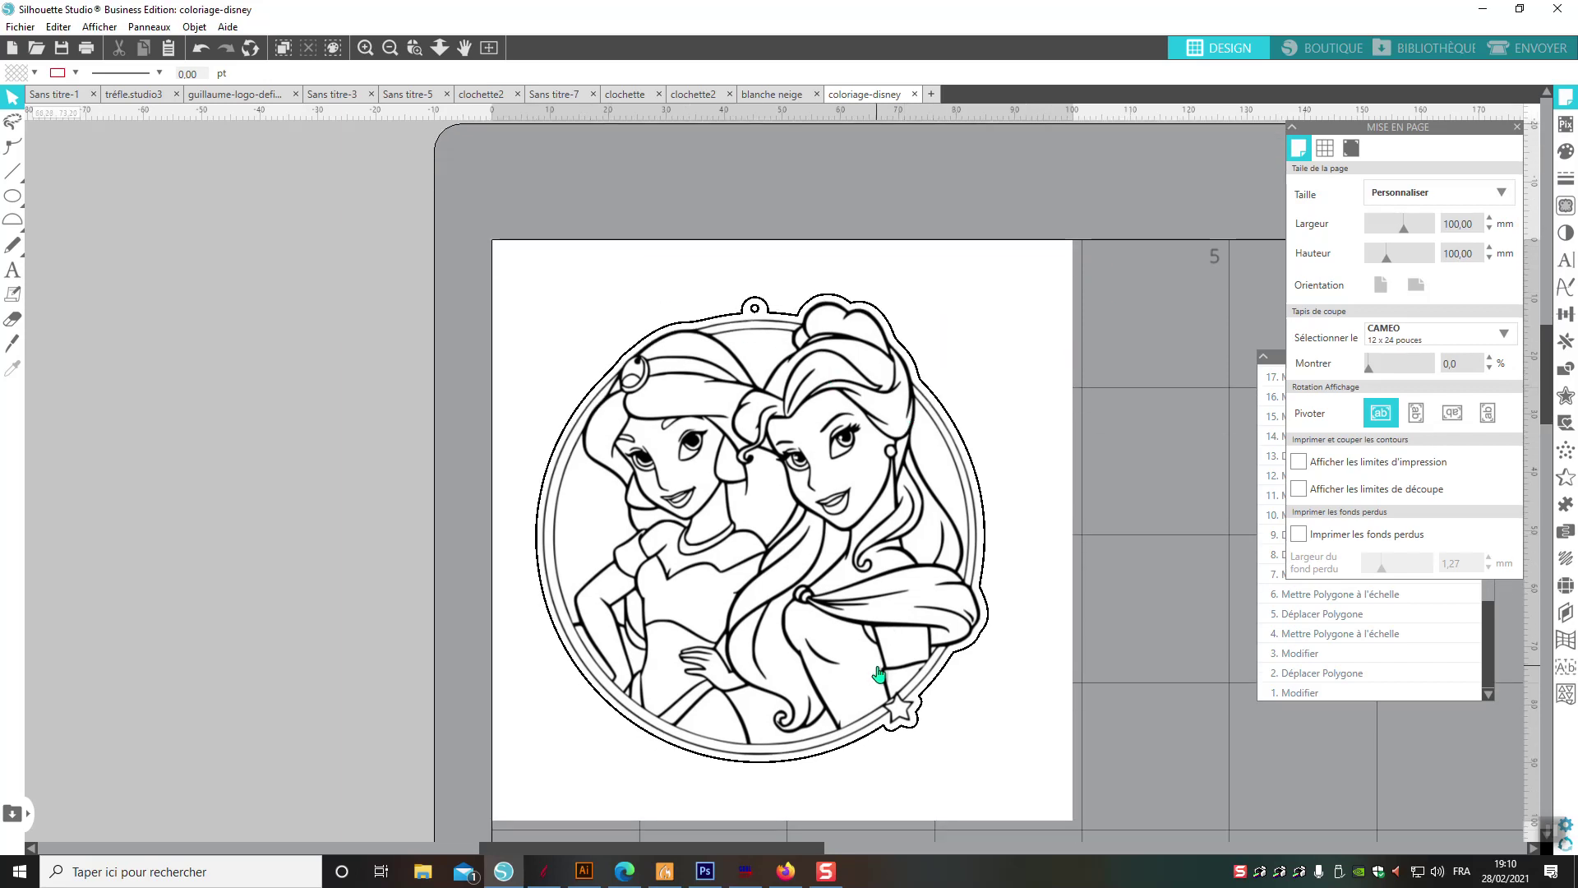
click(816, 408)
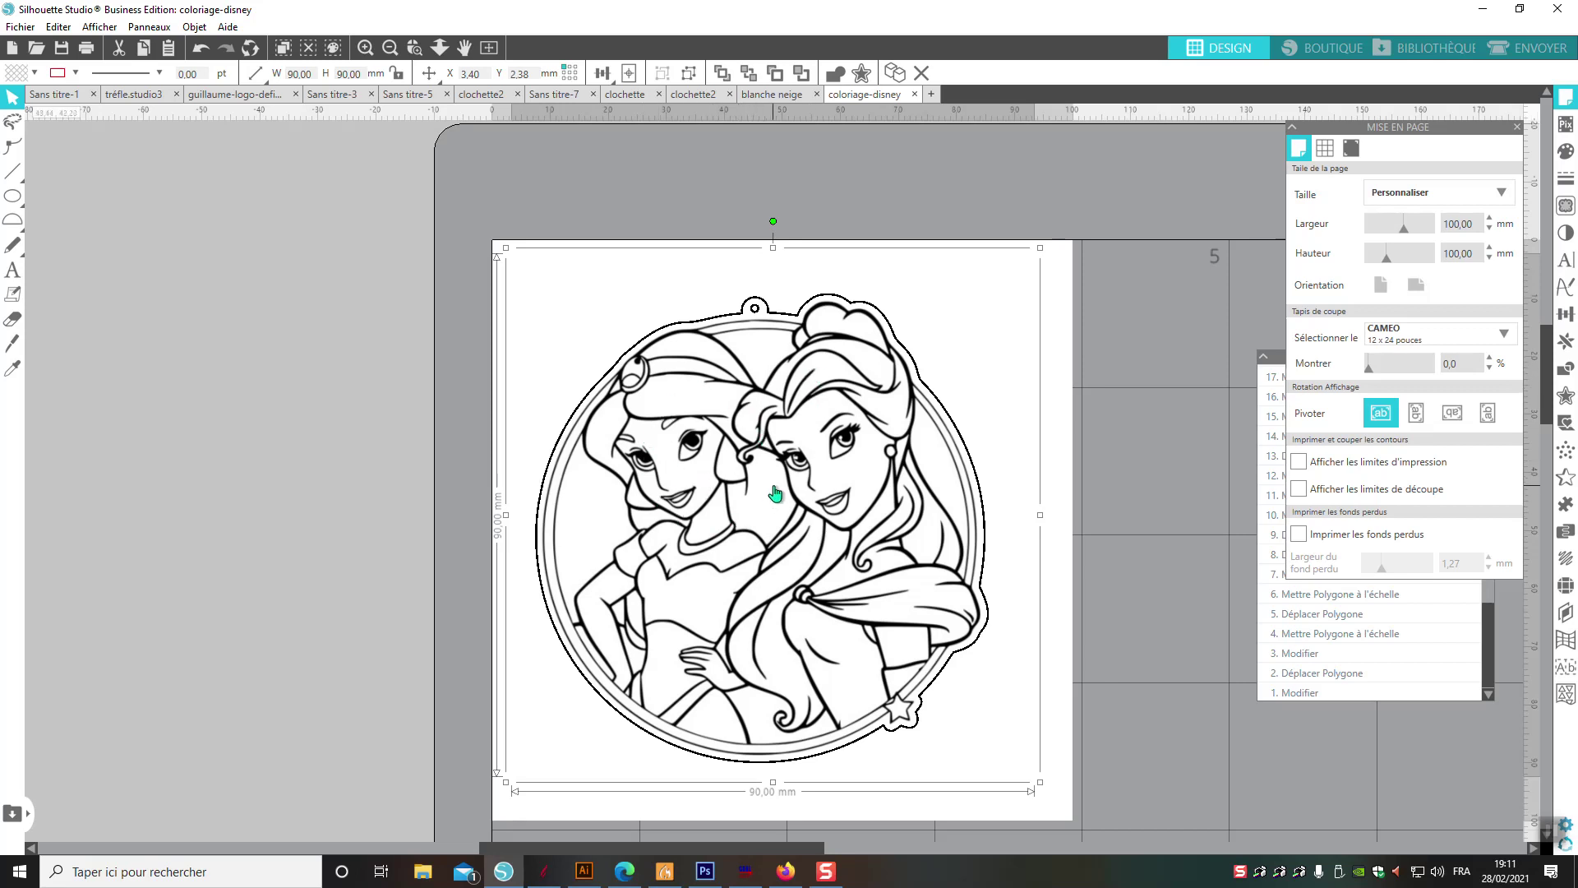
click(1132, 353)
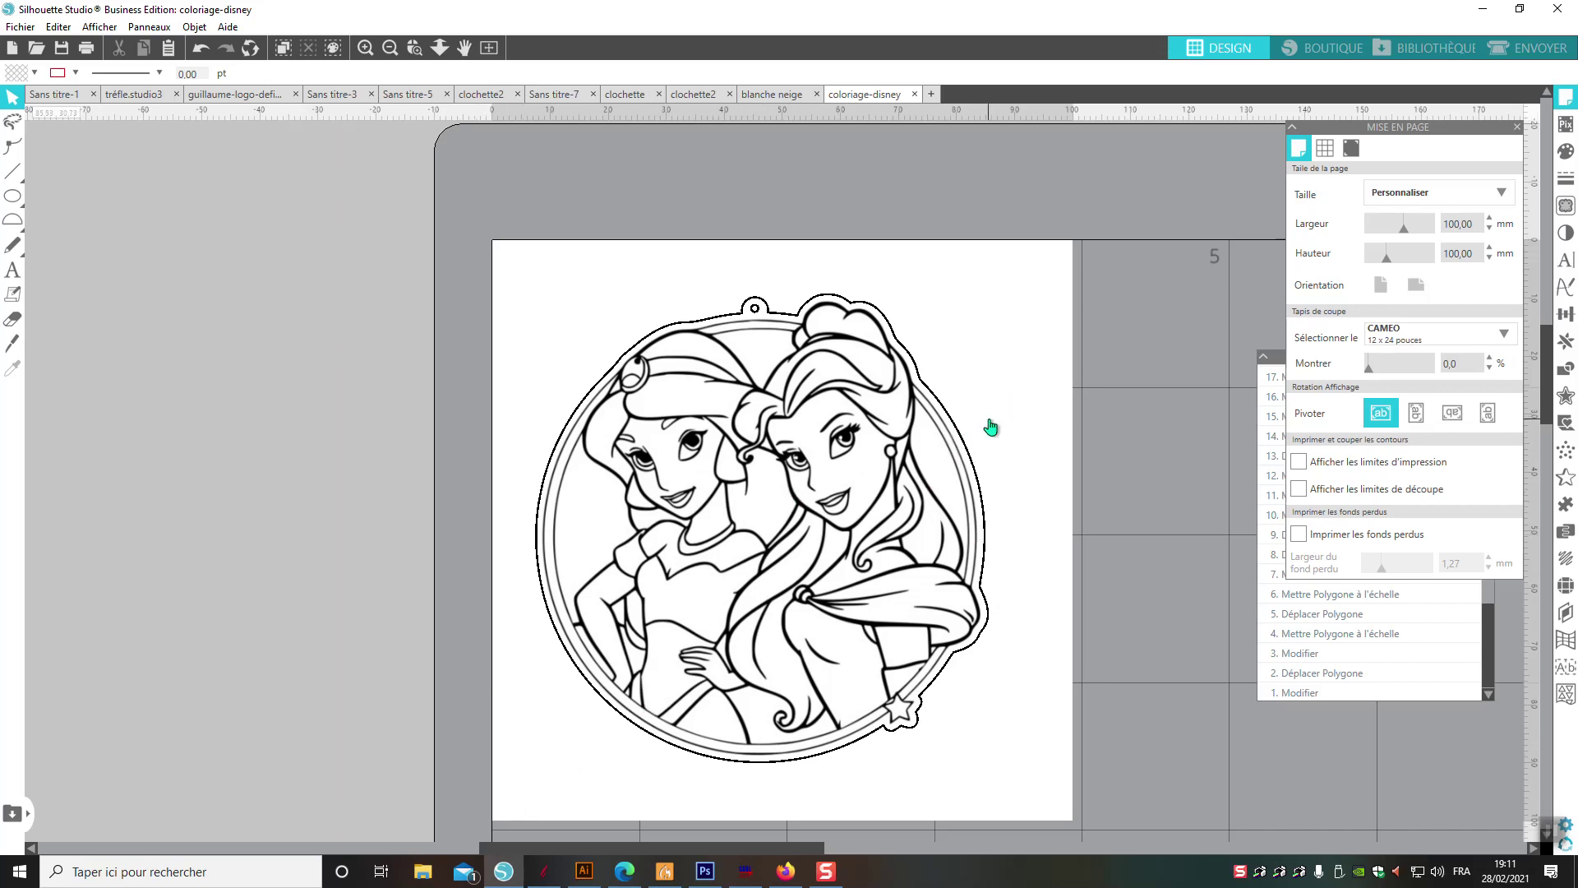
click(956, 433)
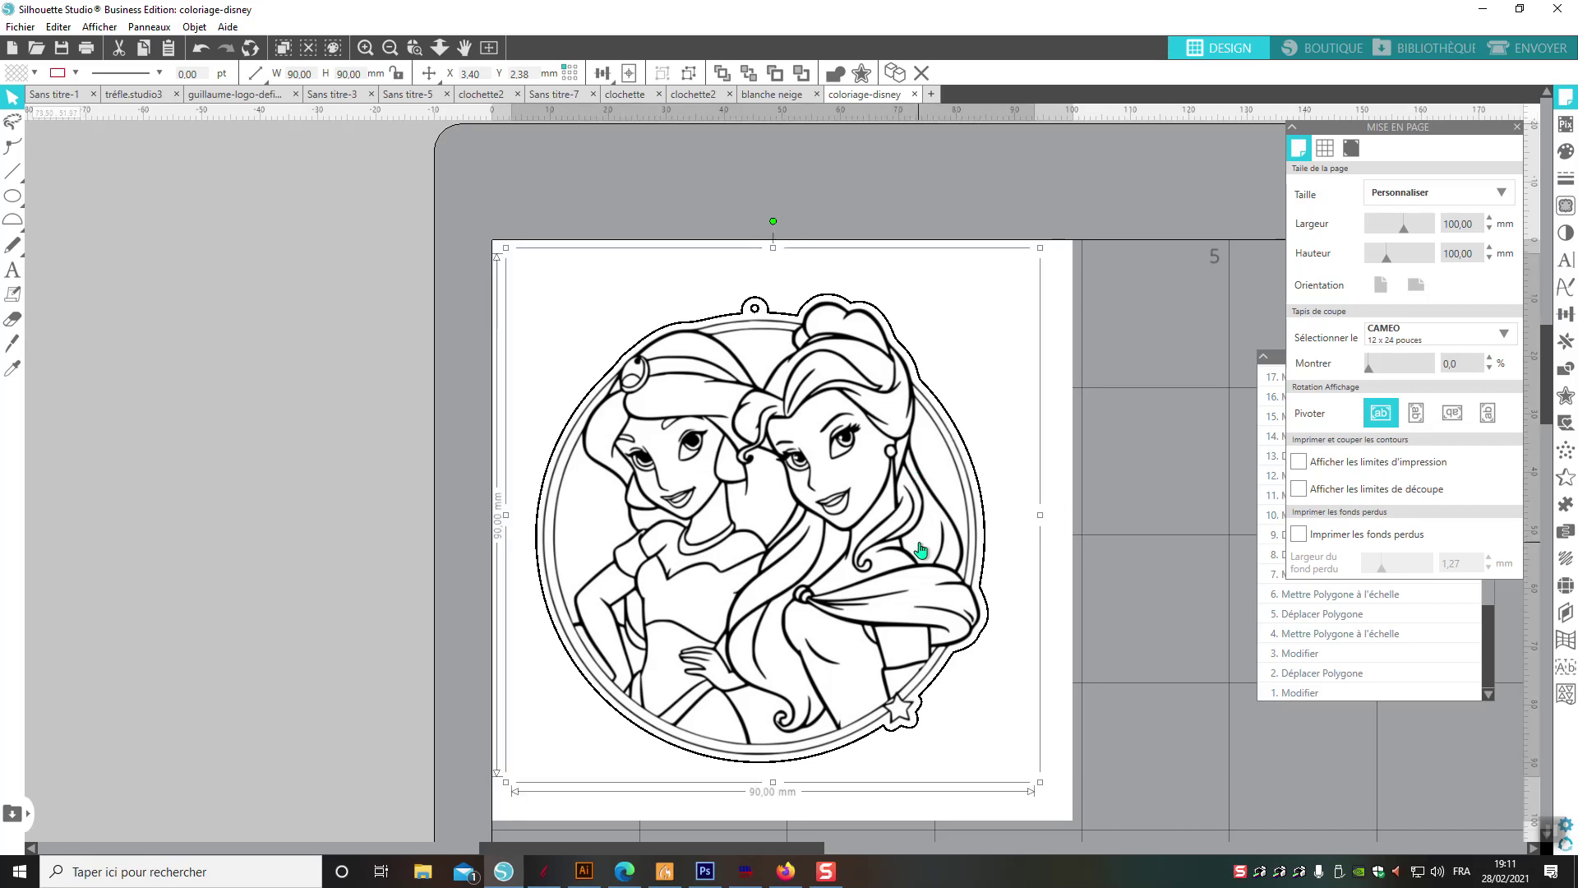
right_click(920, 549)
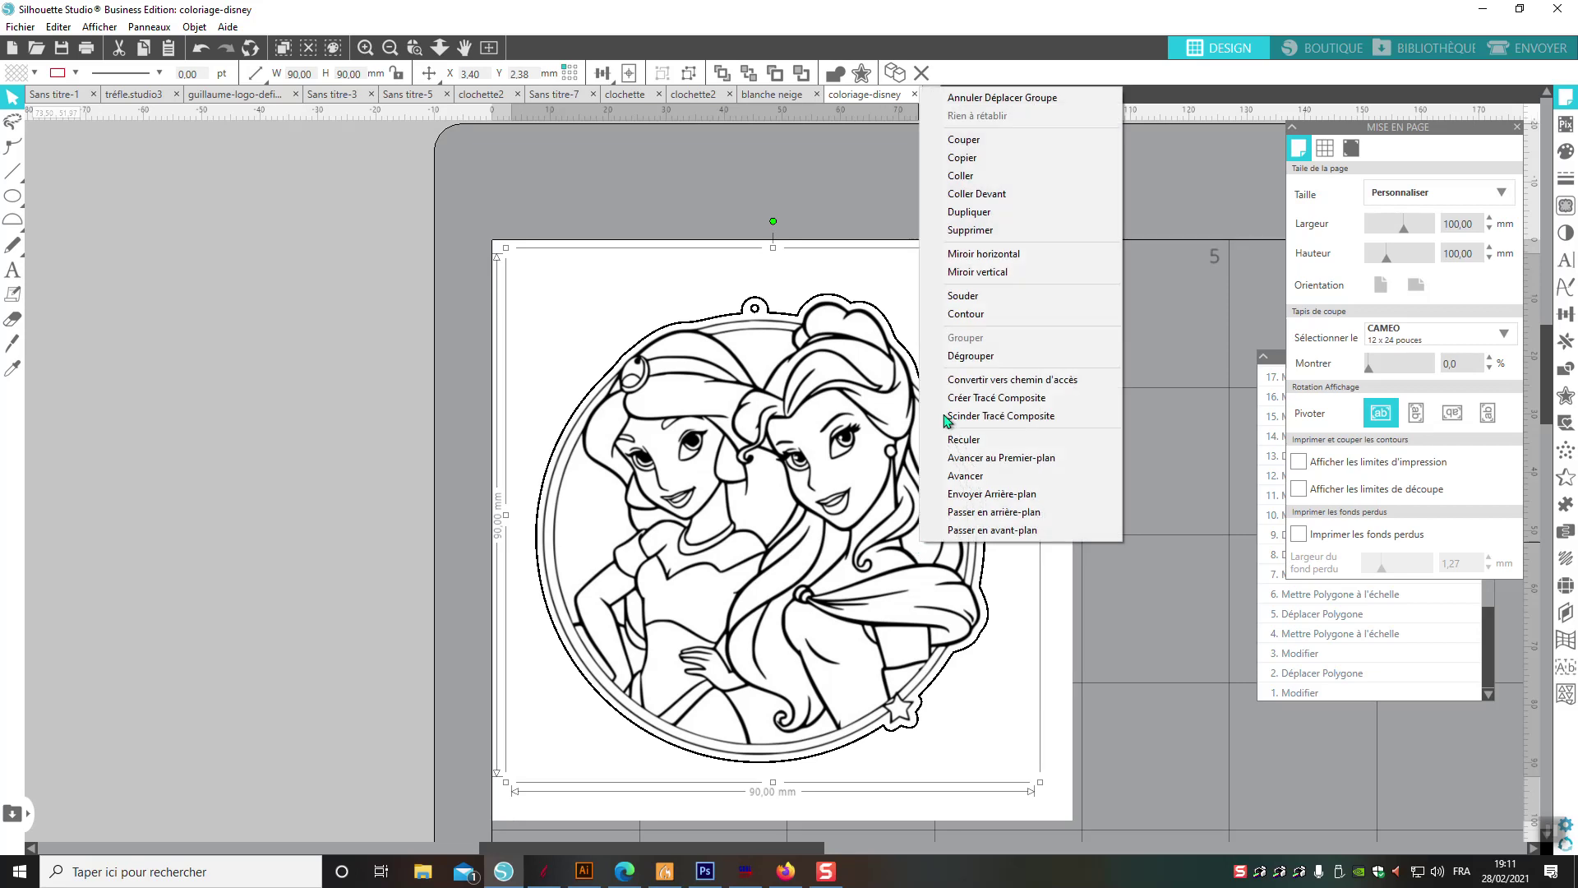
click(964, 144)
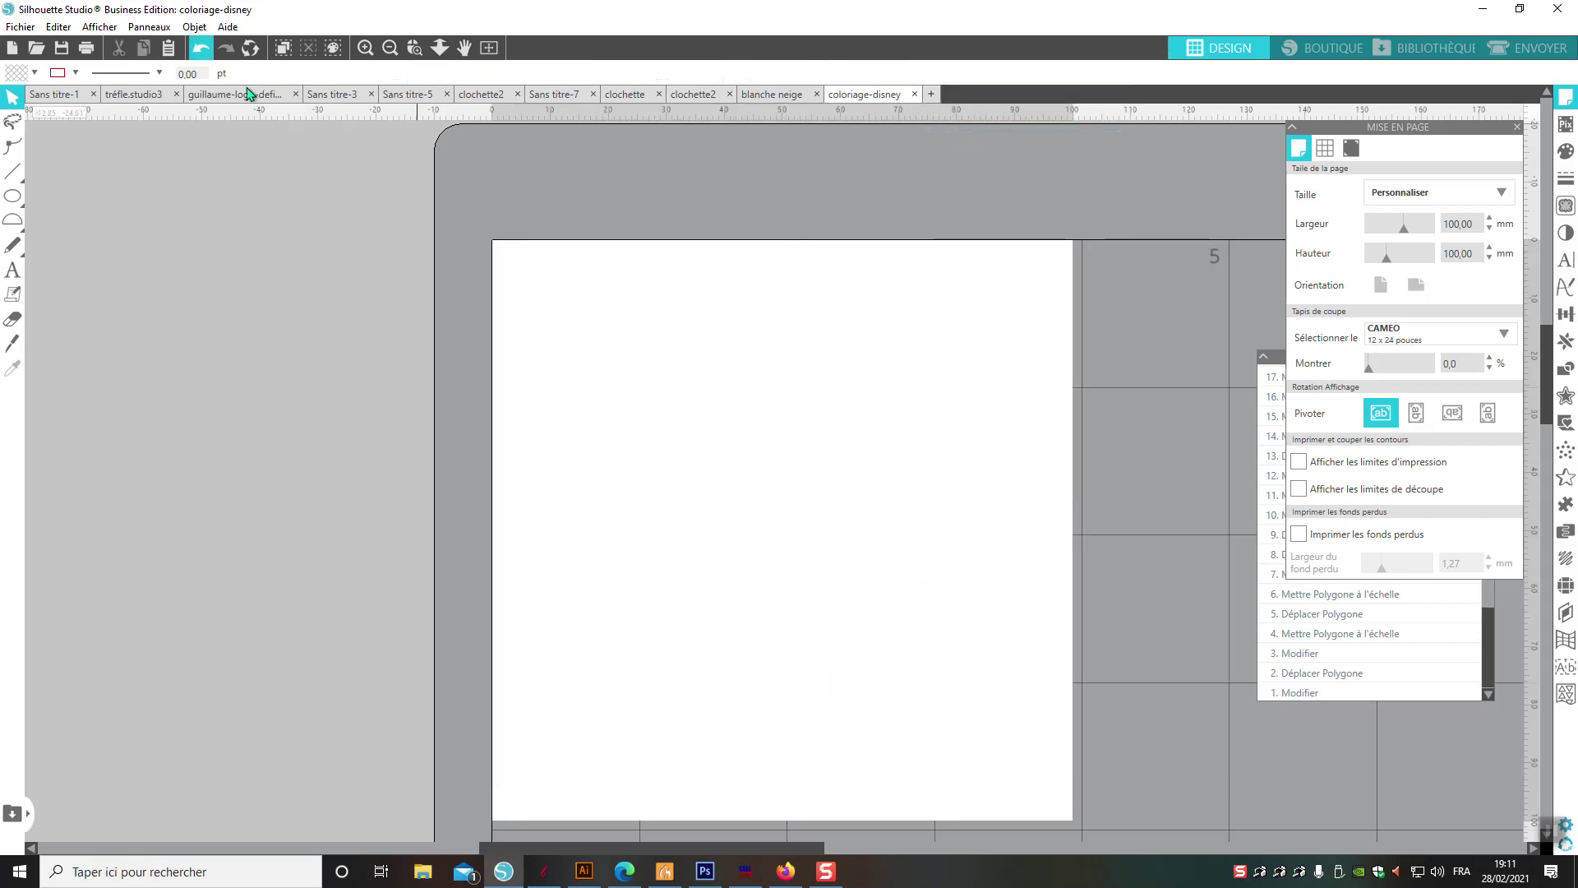
key(ctrl+z)
- Ungroup the ornament design and cut only the colouring image from the page
right_click(901, 402)
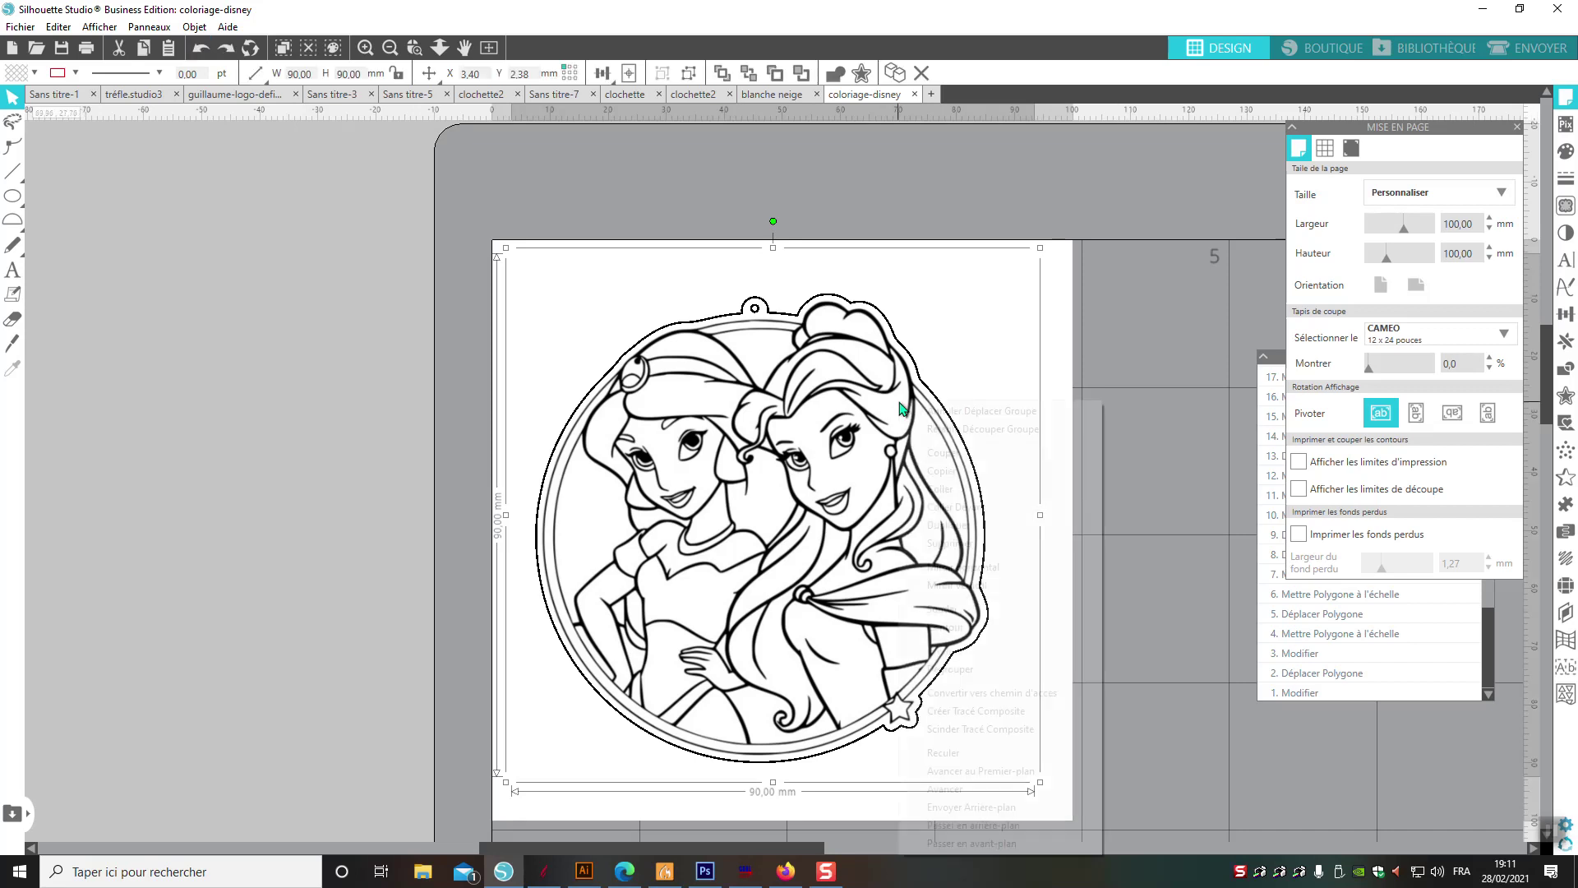
click(983, 668)
click(1131, 575)
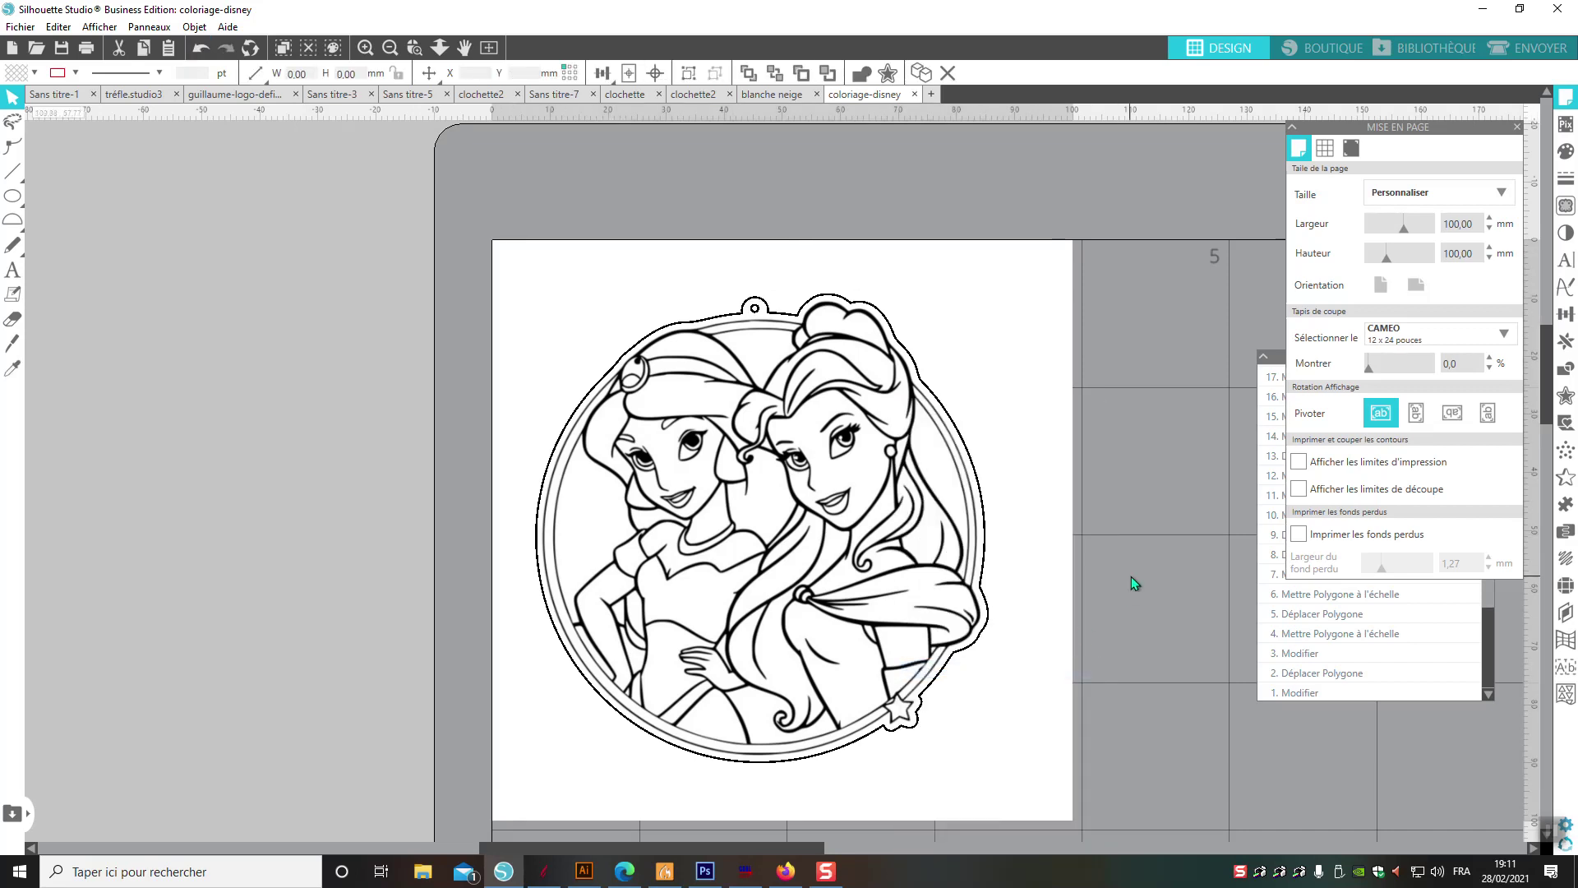
click(968, 621)
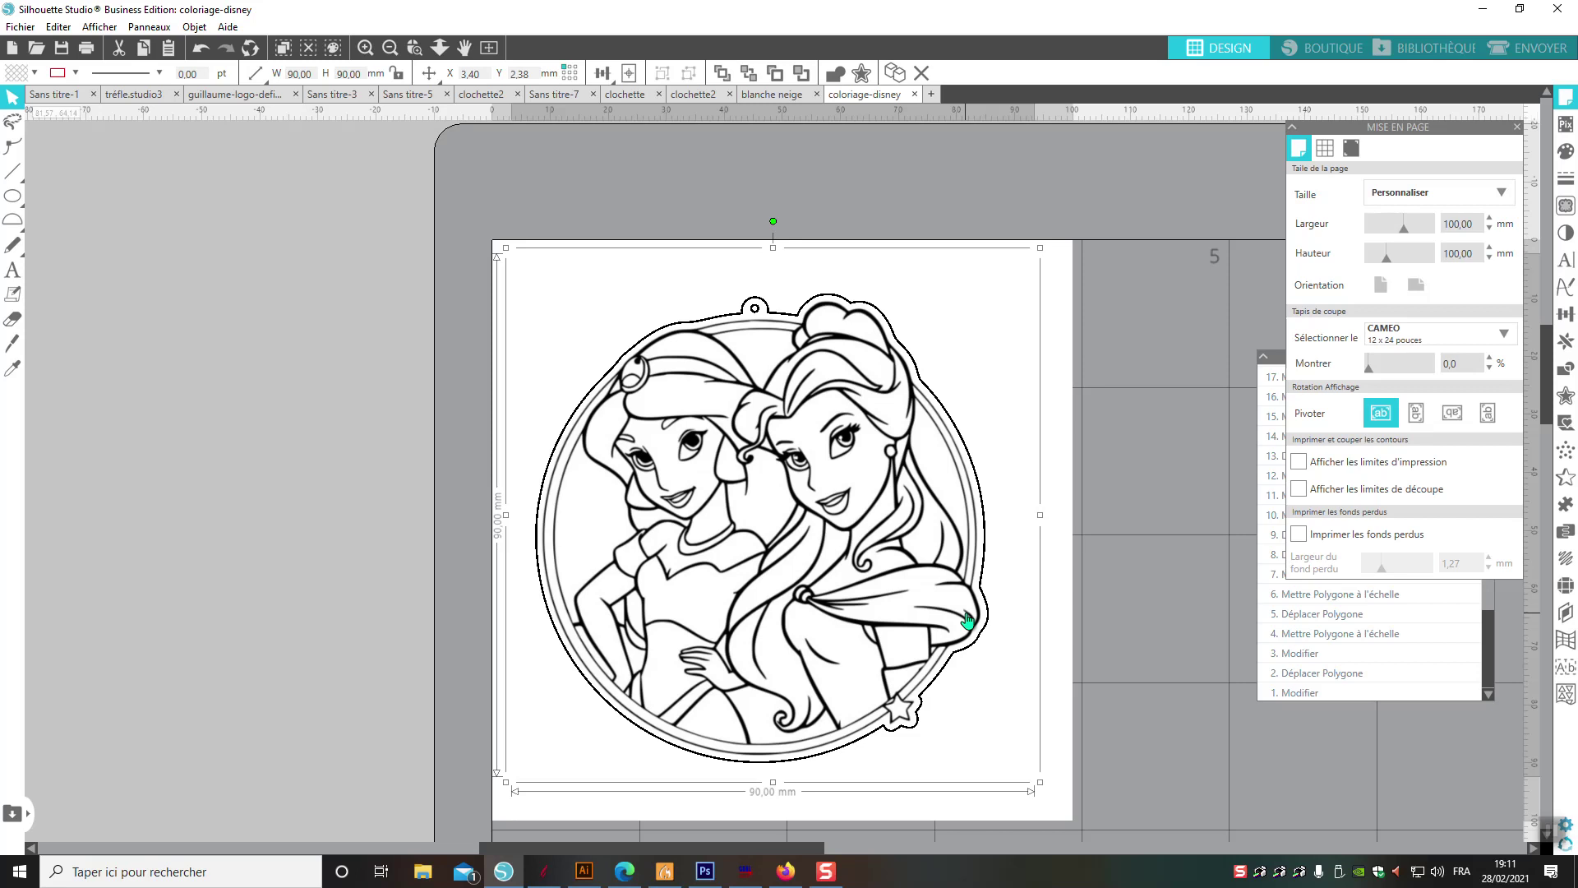
right_click(969, 616)
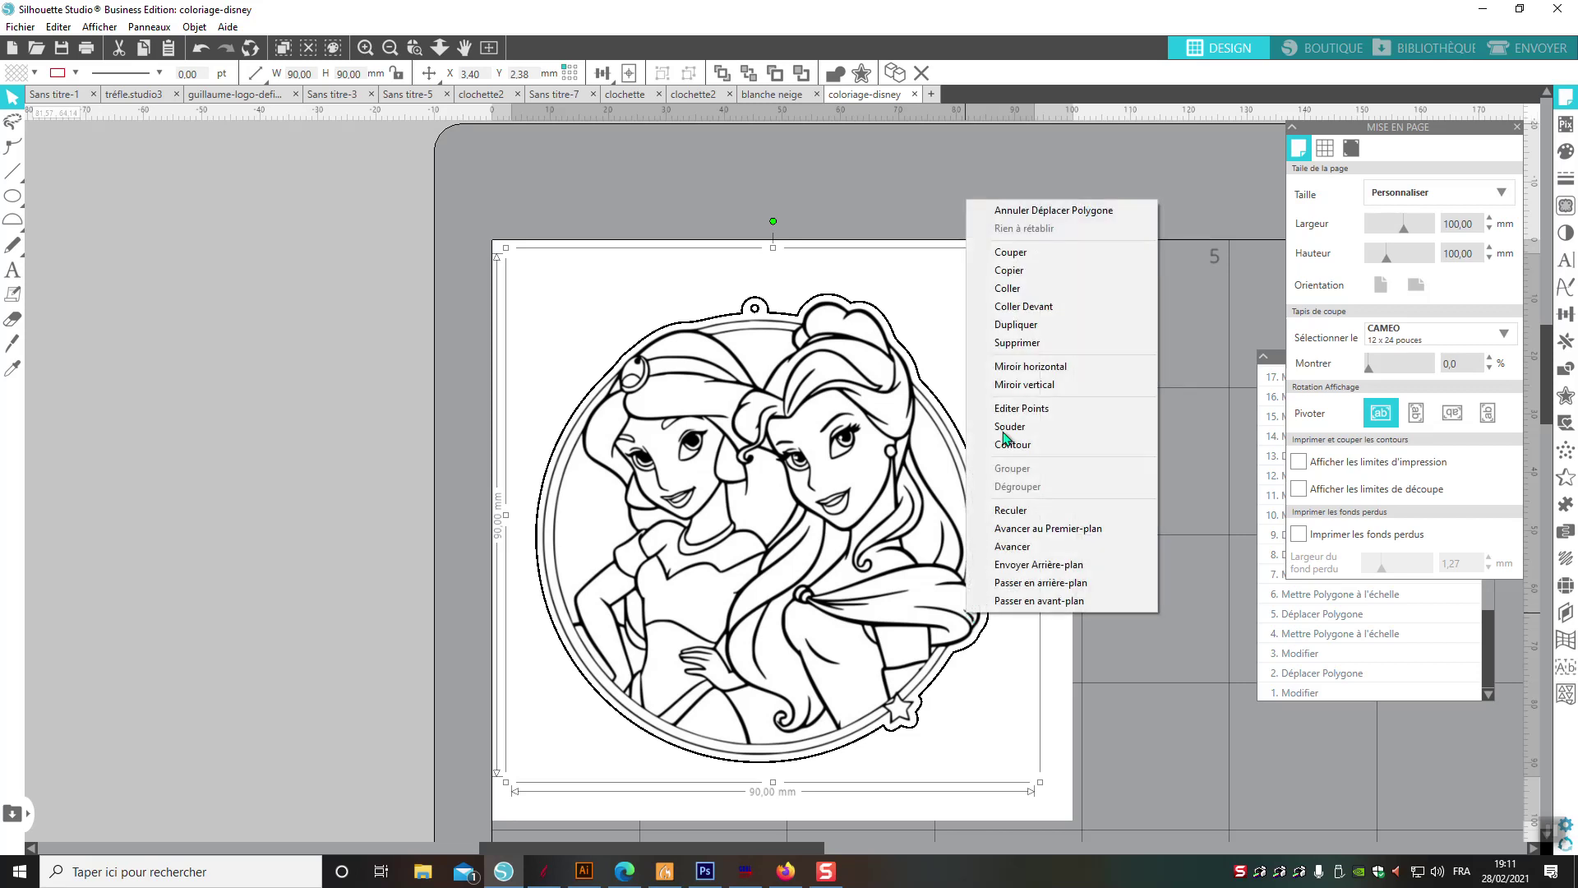
click(1017, 258)
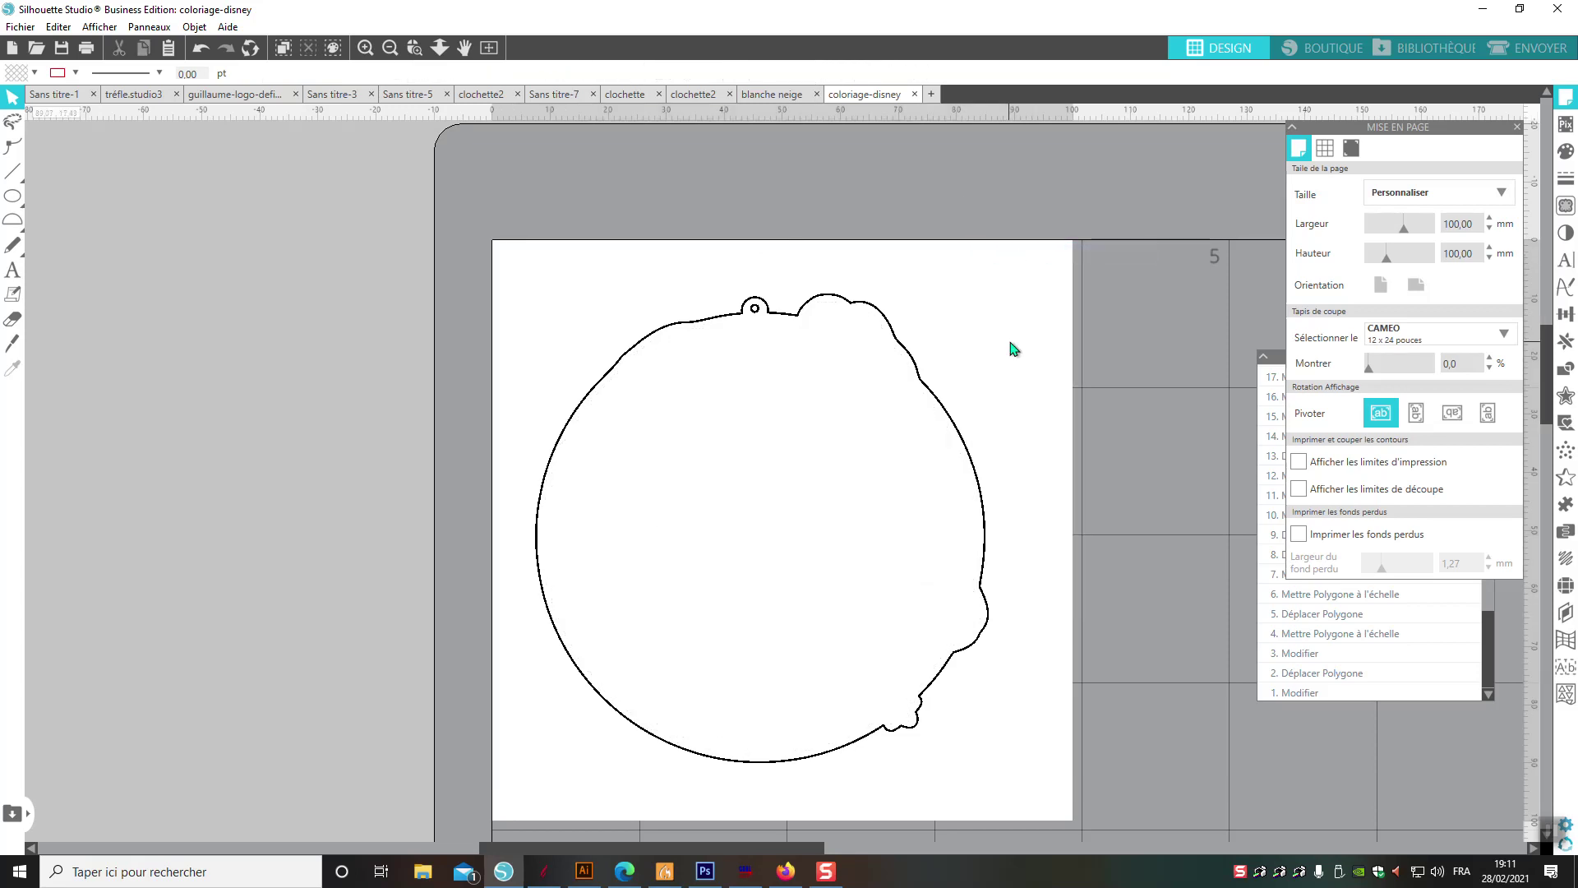
click(20, 26)
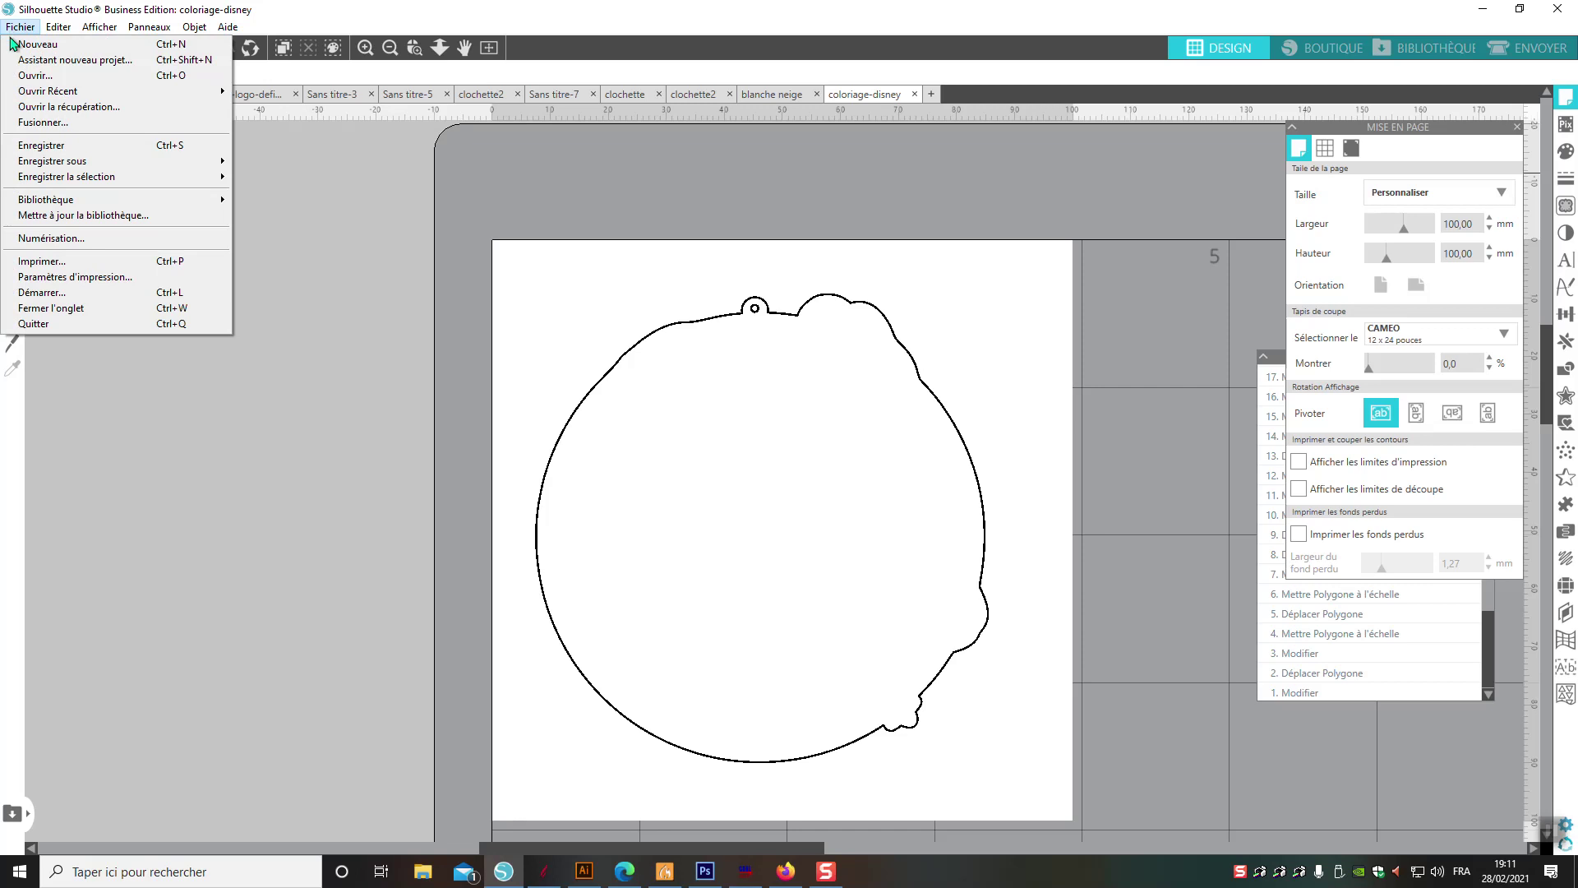
mouse_move(29, 165)
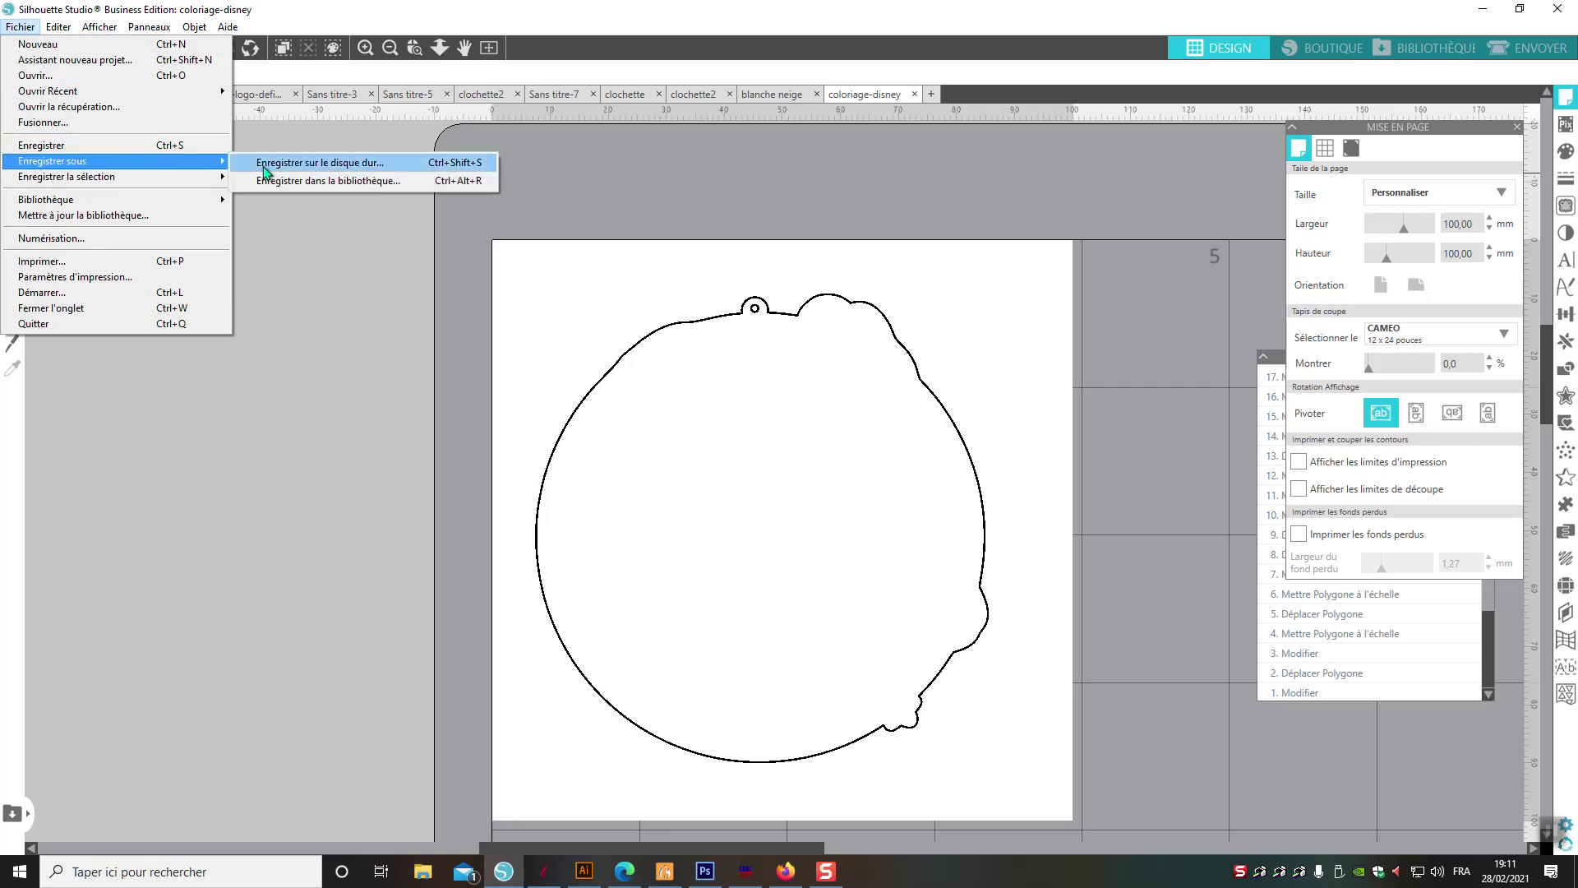
click(277, 169)
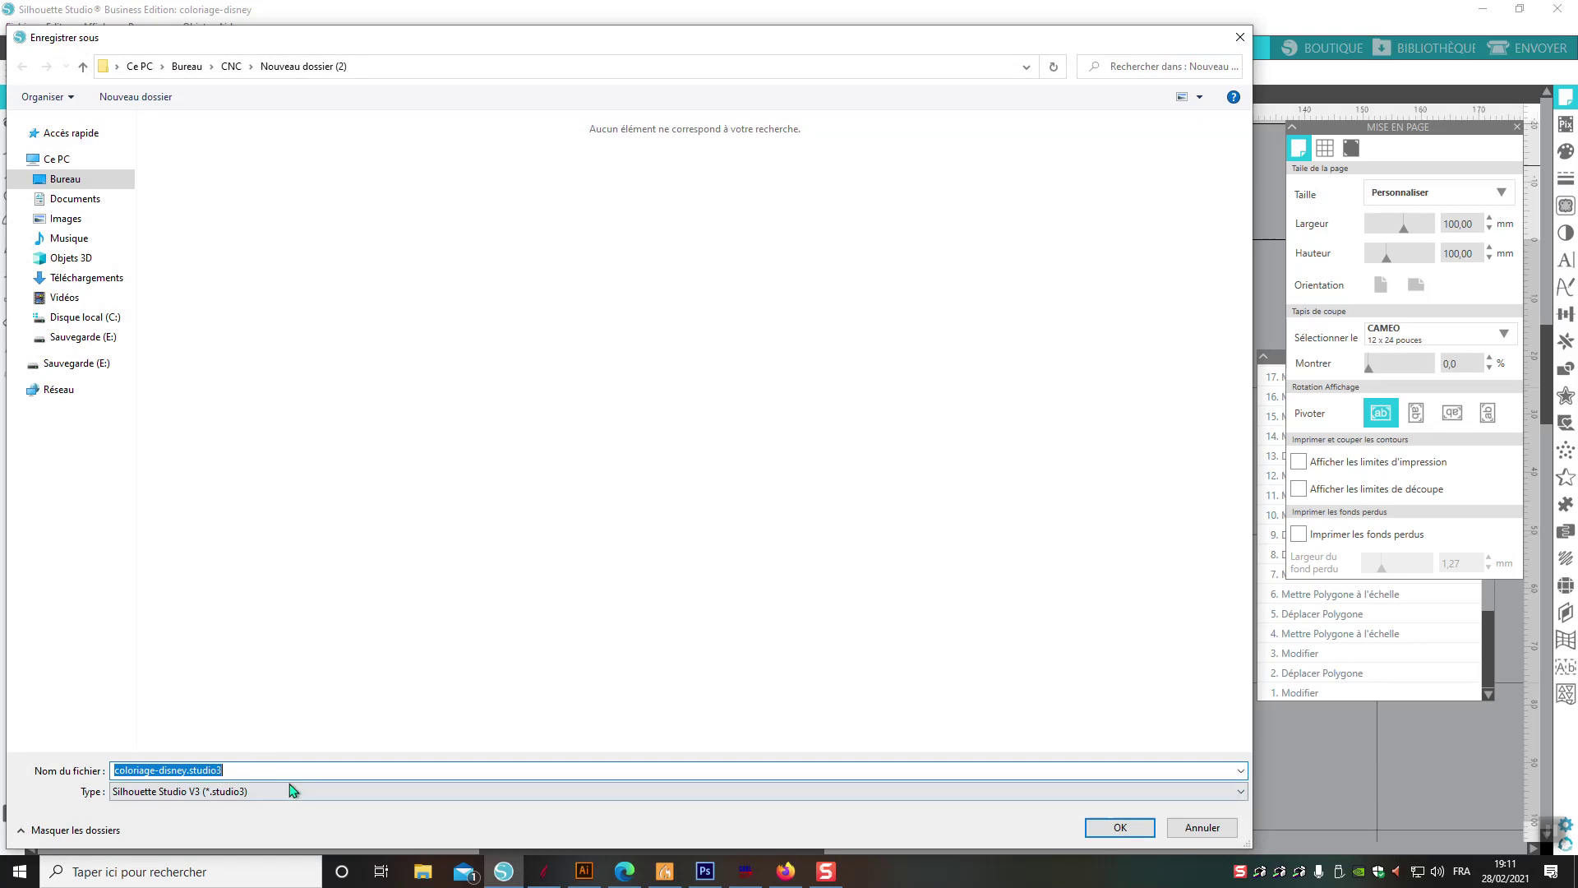
click(289, 789)
click(209, 730)
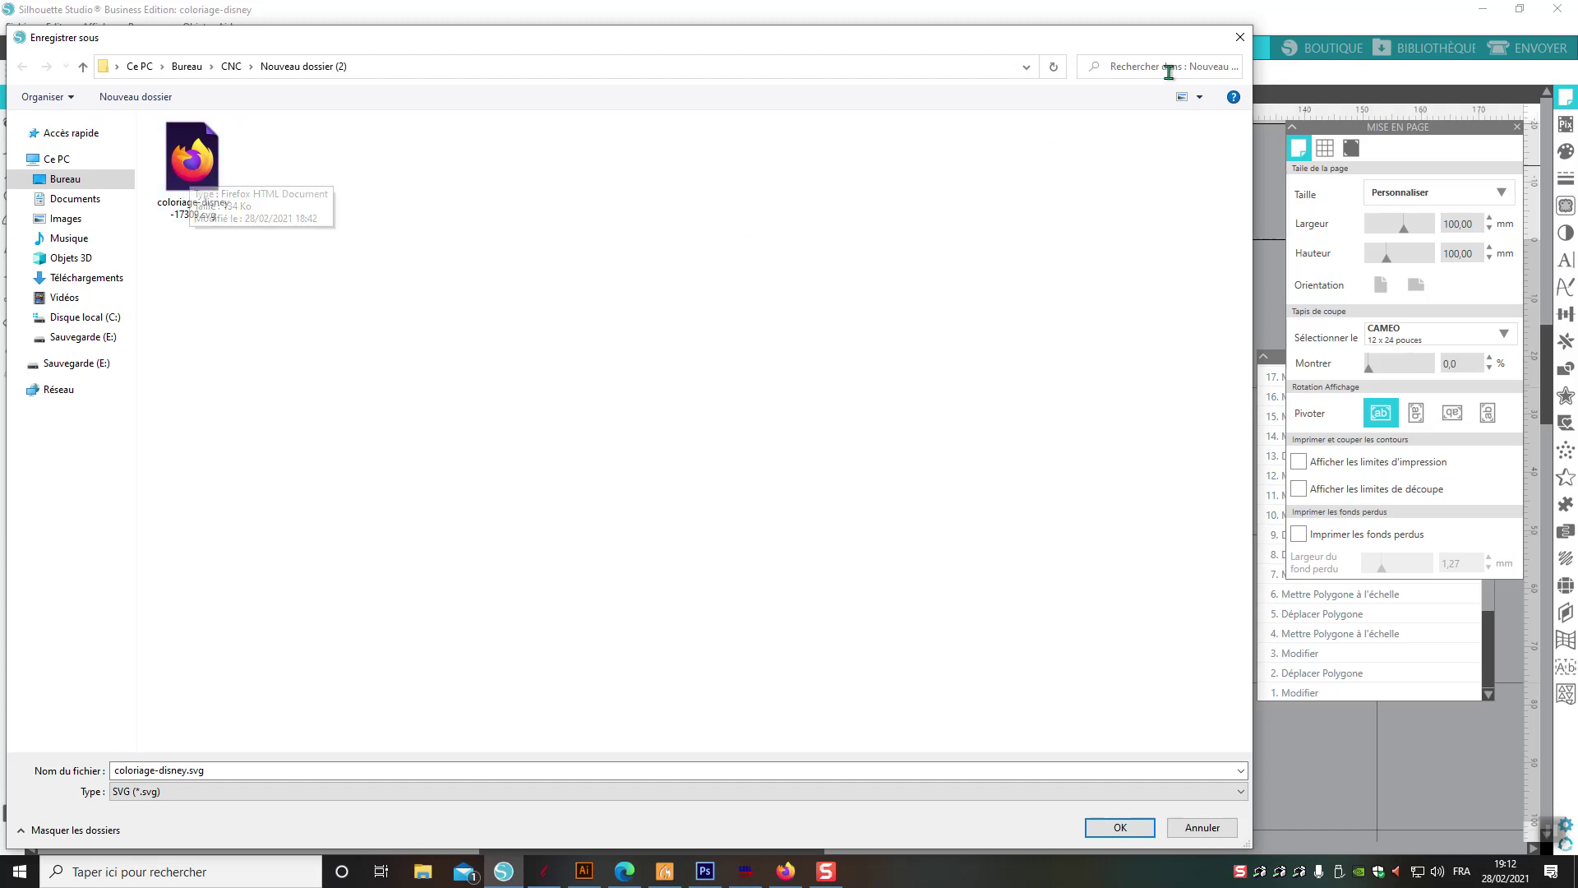
click(1200, 824)
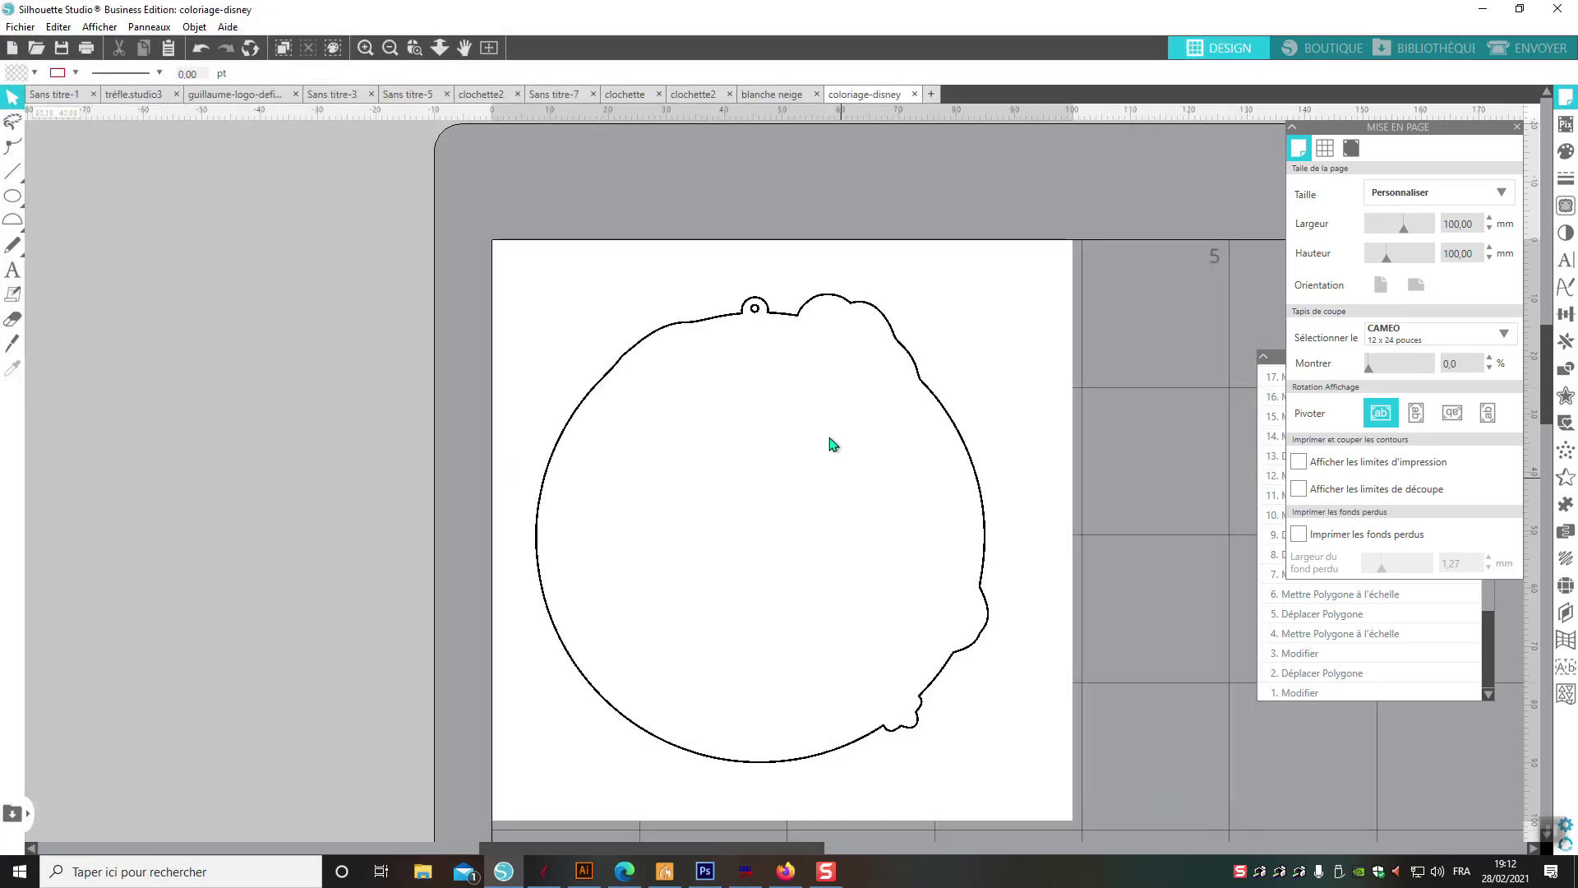
- Save the contour and hole to disk as SVG, overwriting coloriage-disney-17309.svg in Nouveau dossier (2)
scroll(846, 456, down, 1)
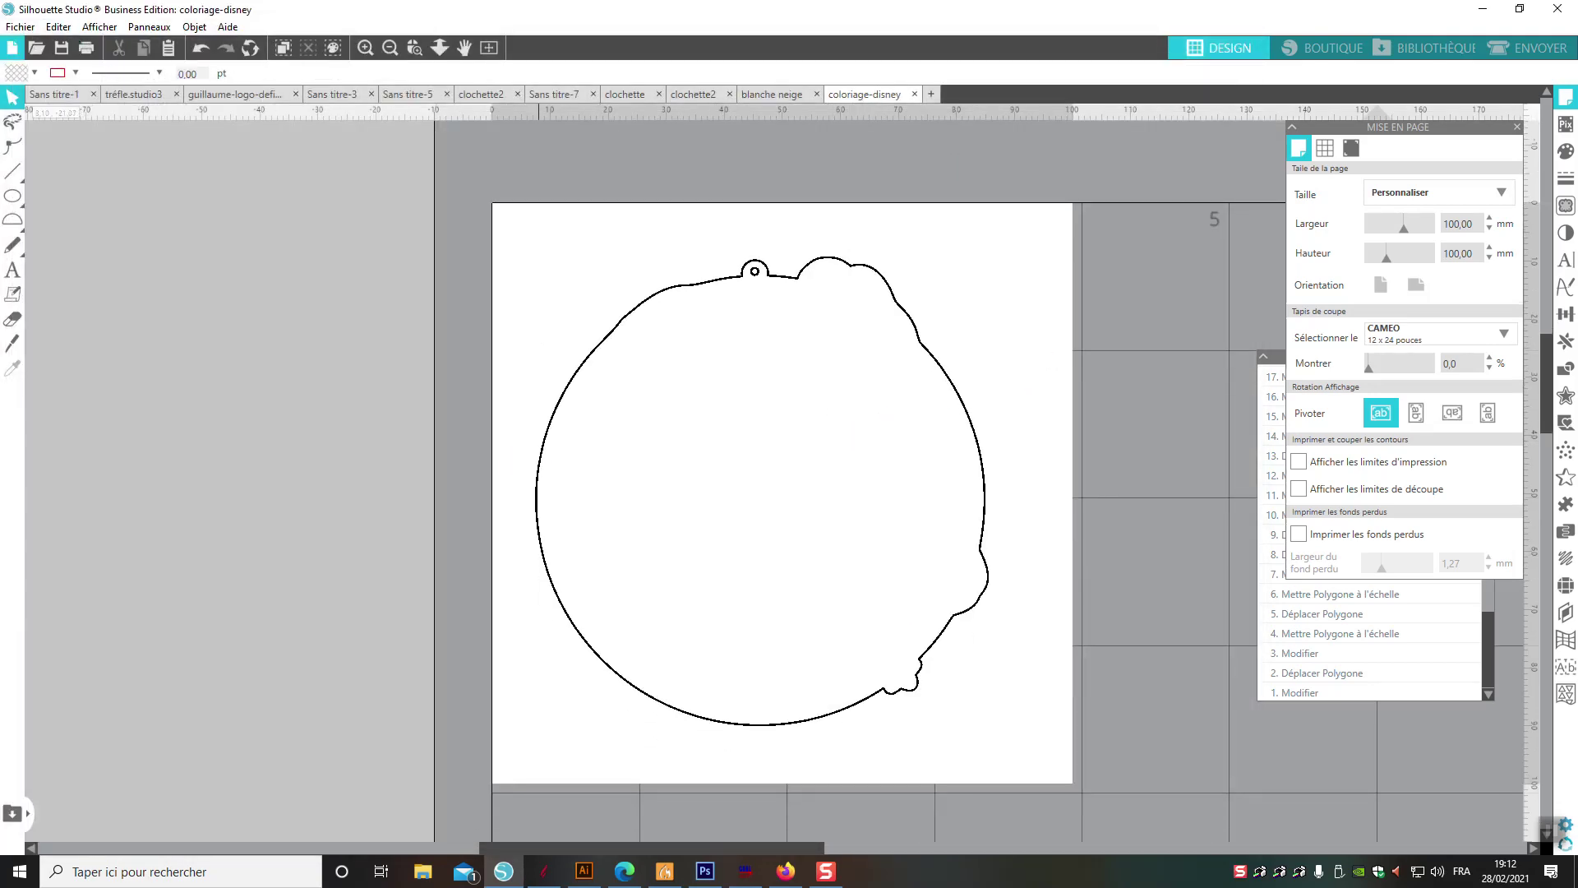
click(20, 26)
mouse_move(164, 162)
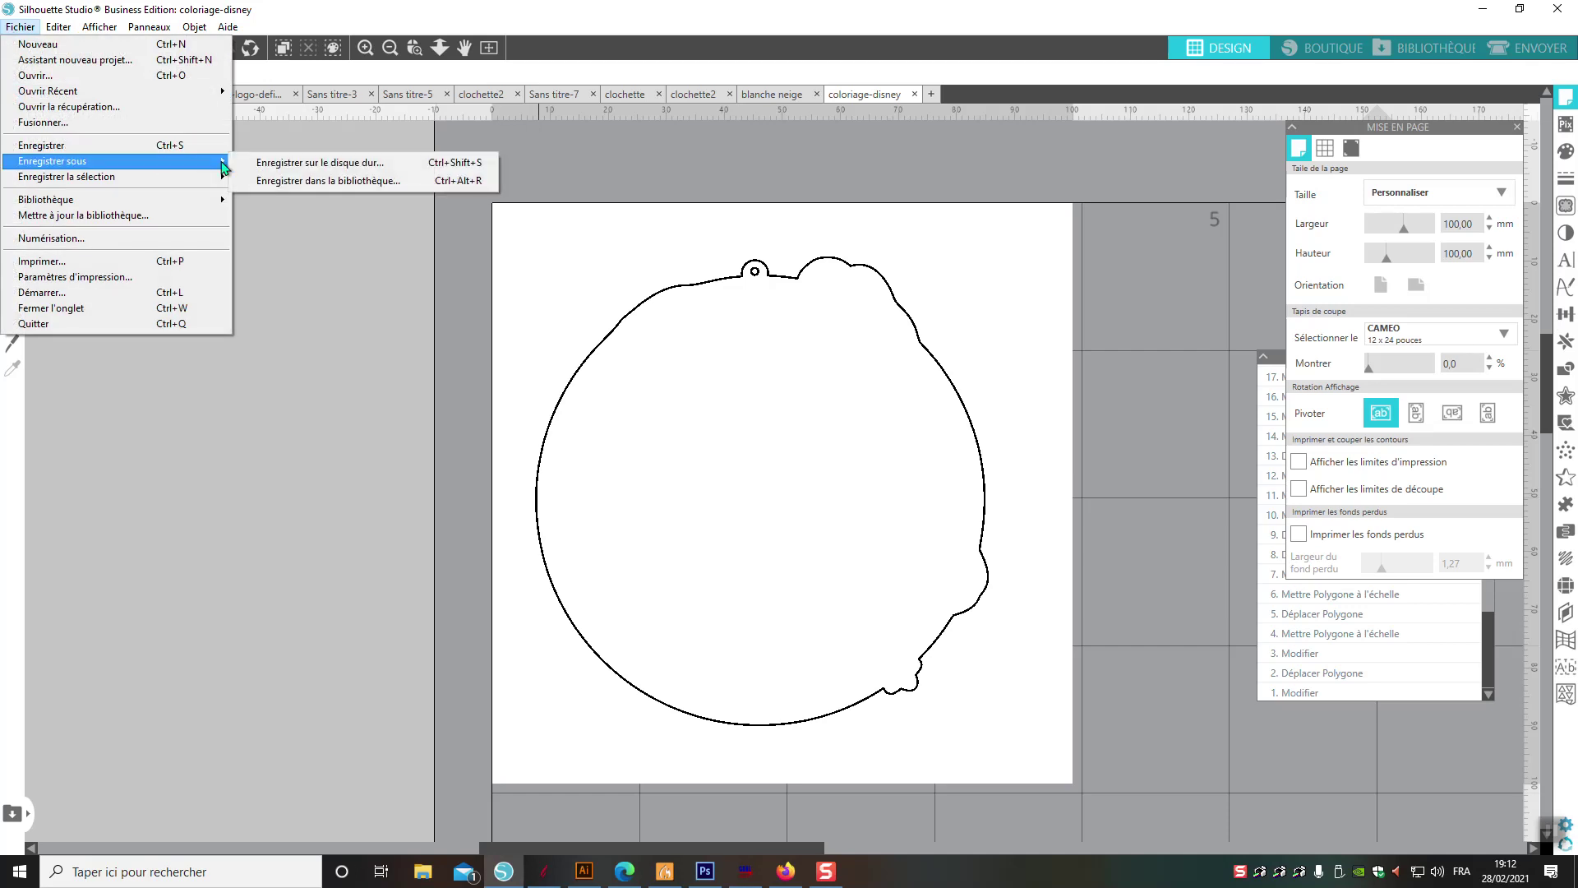
click(271, 161)
click(448, 788)
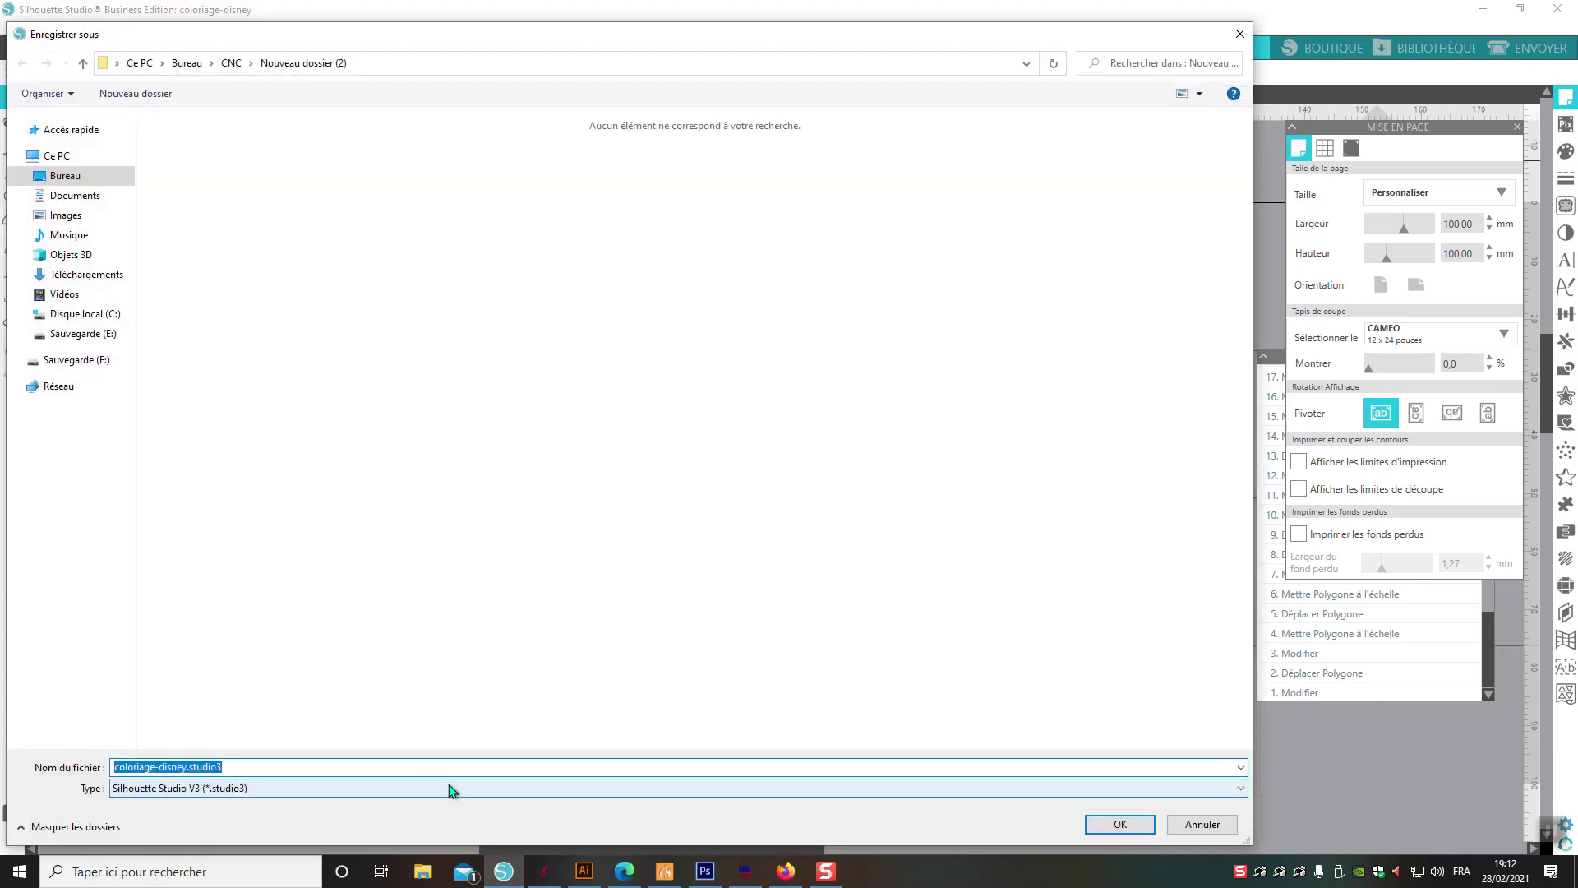
click(363, 836)
click(195, 176)
click(1104, 824)
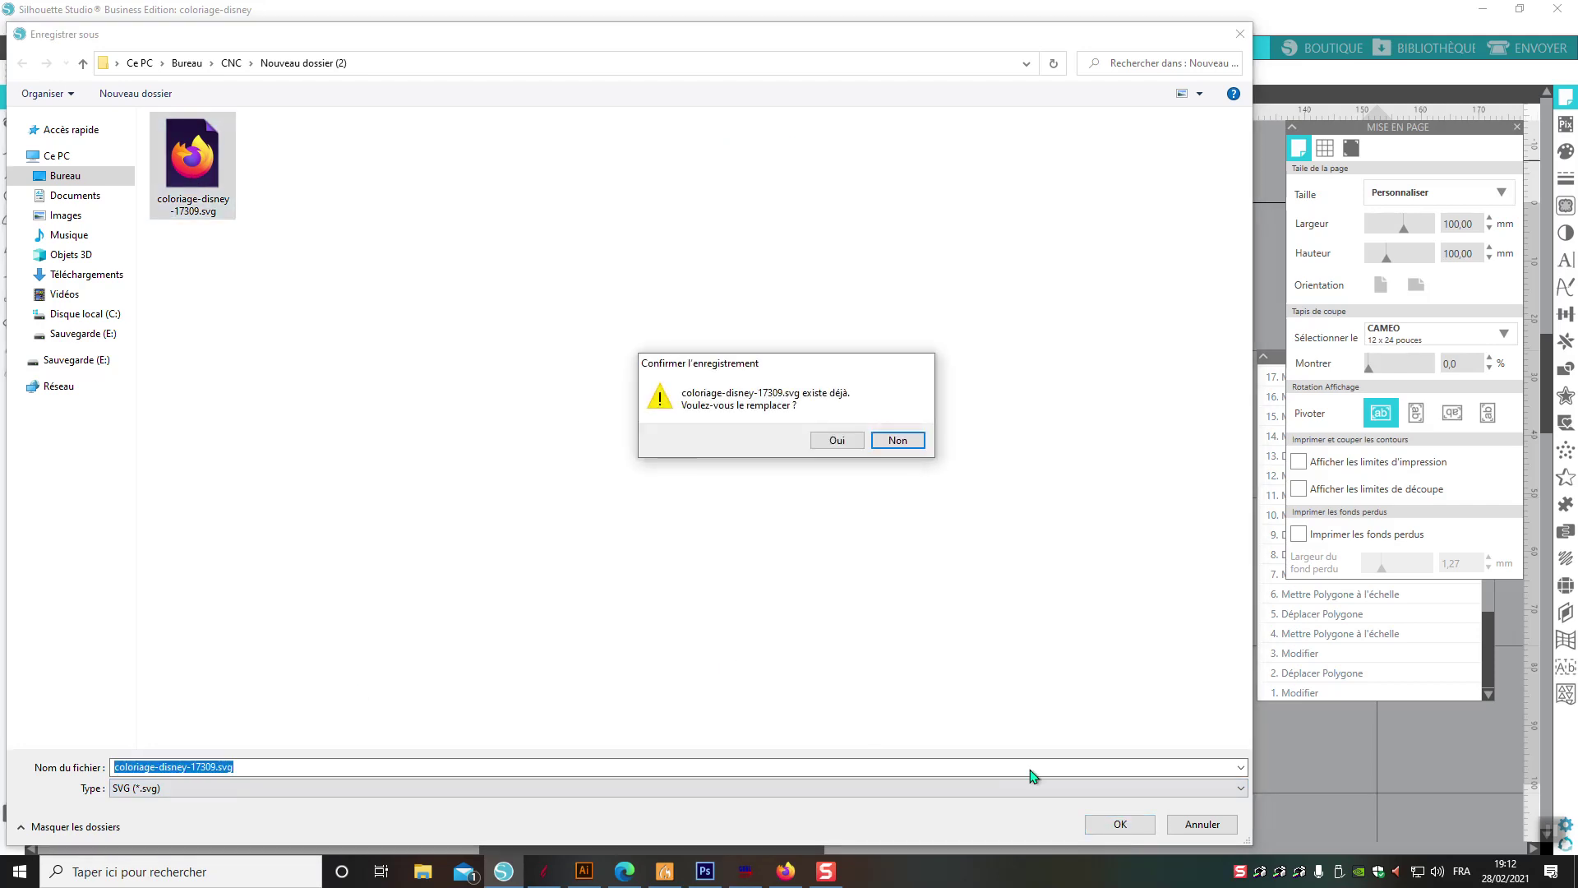
click(835, 438)
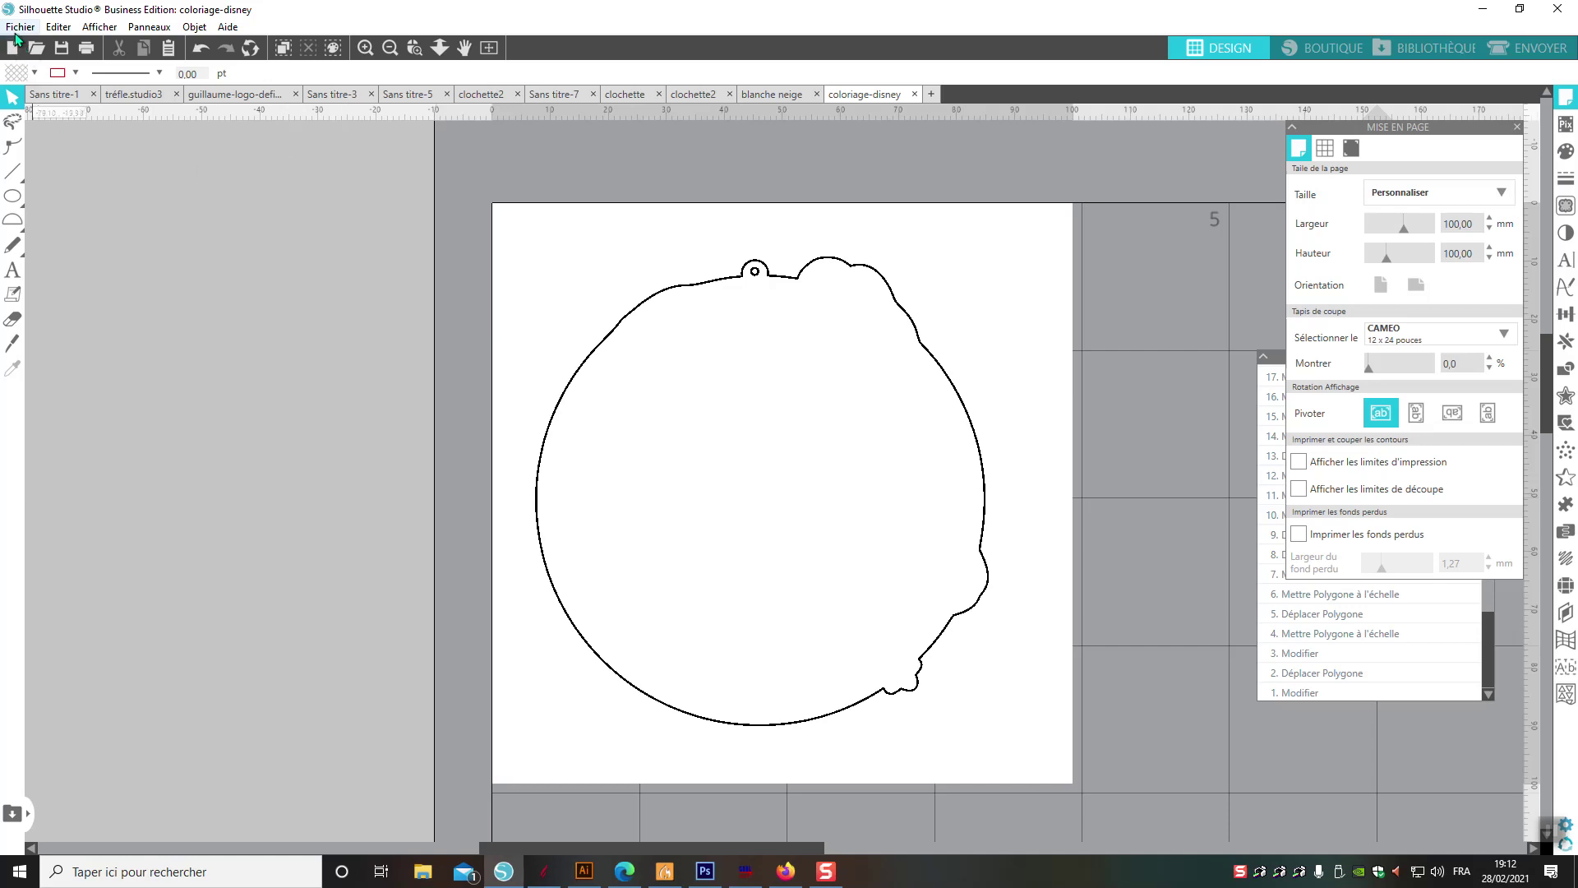
- Undo the cut of the colouring image and deselect the restored image
click(201, 49)
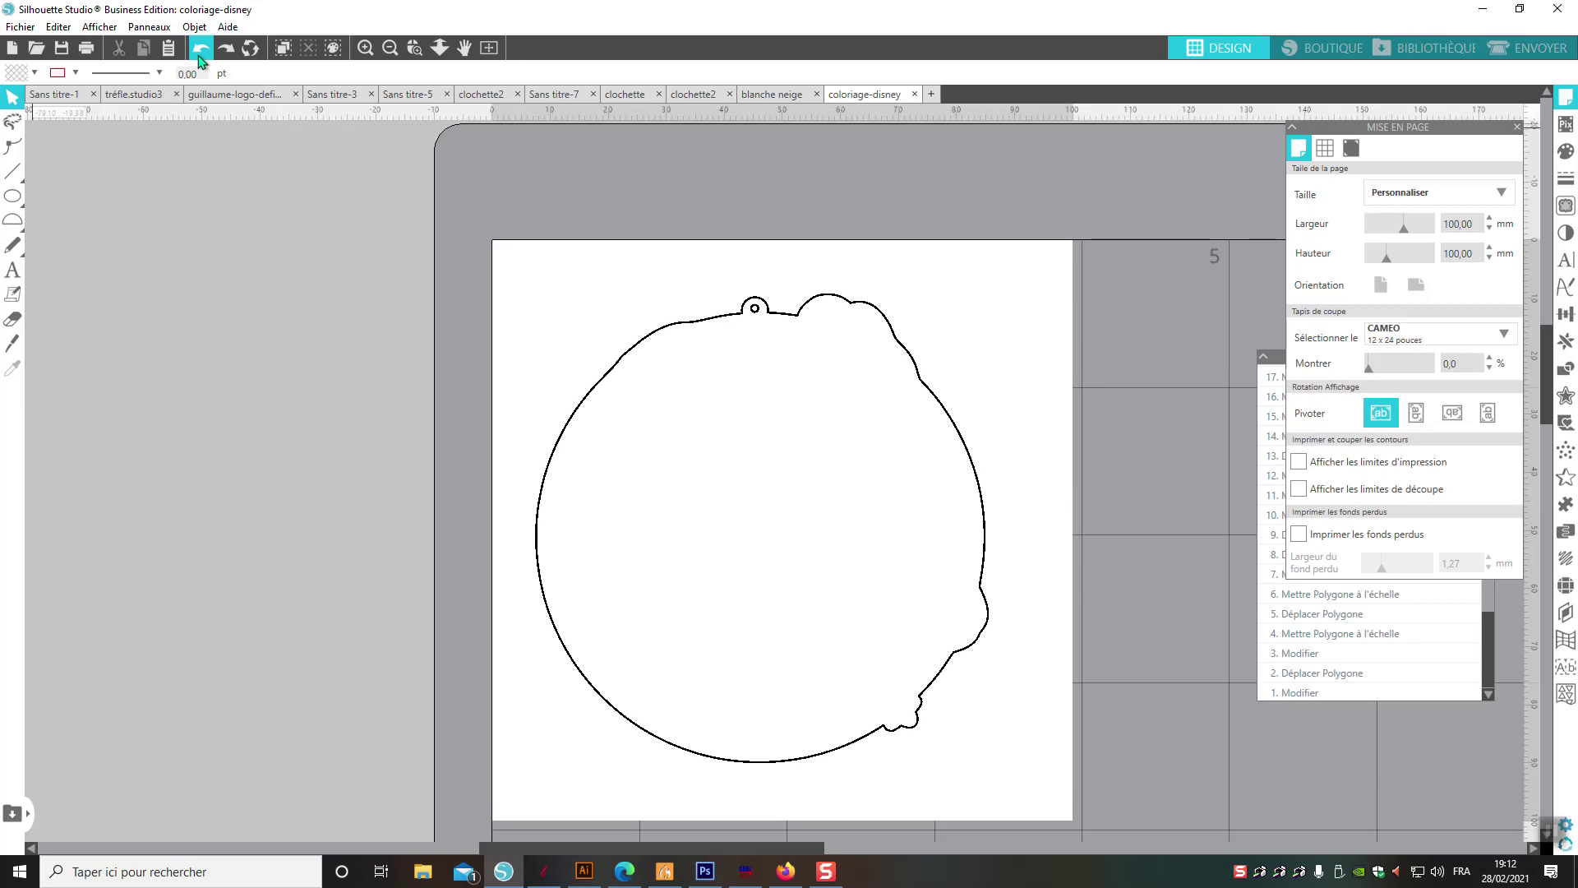
click(199, 51)
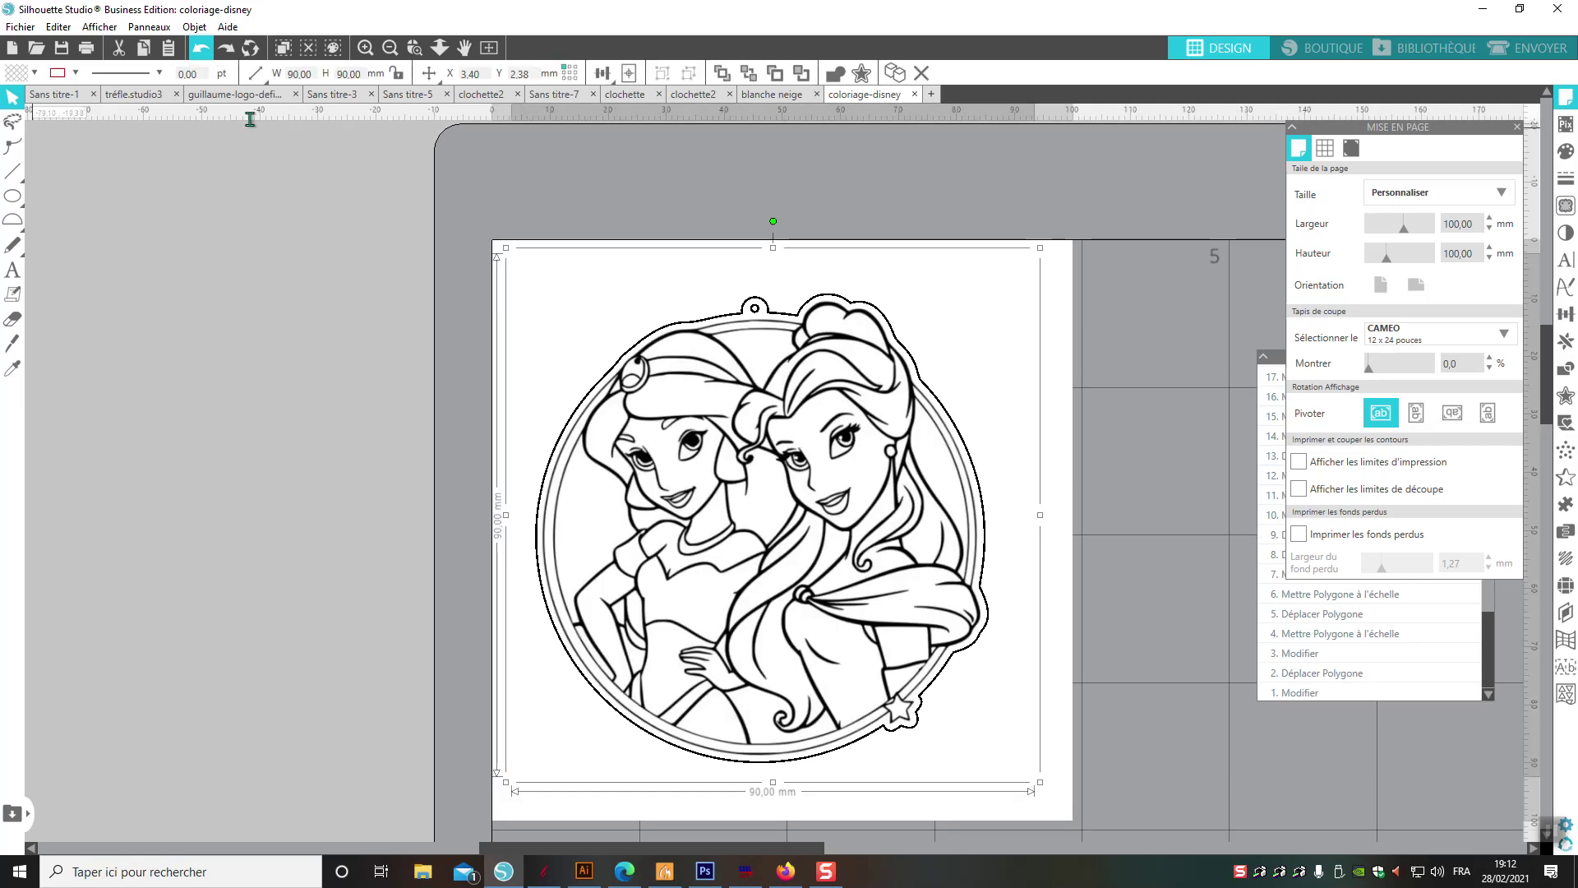
right_click(926, 382)
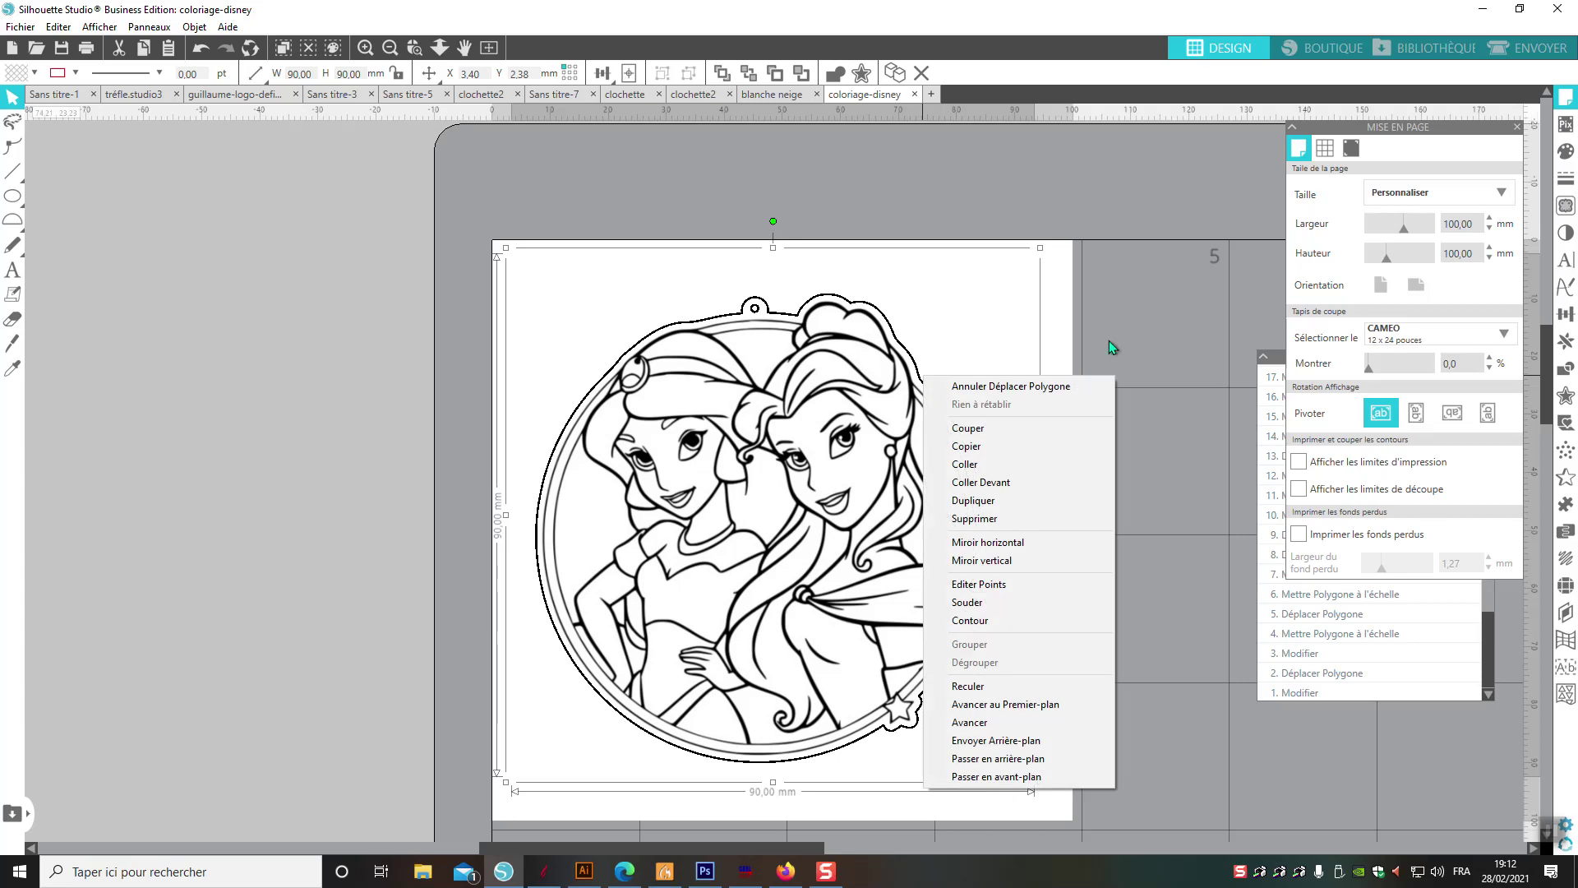
click(1185, 319)
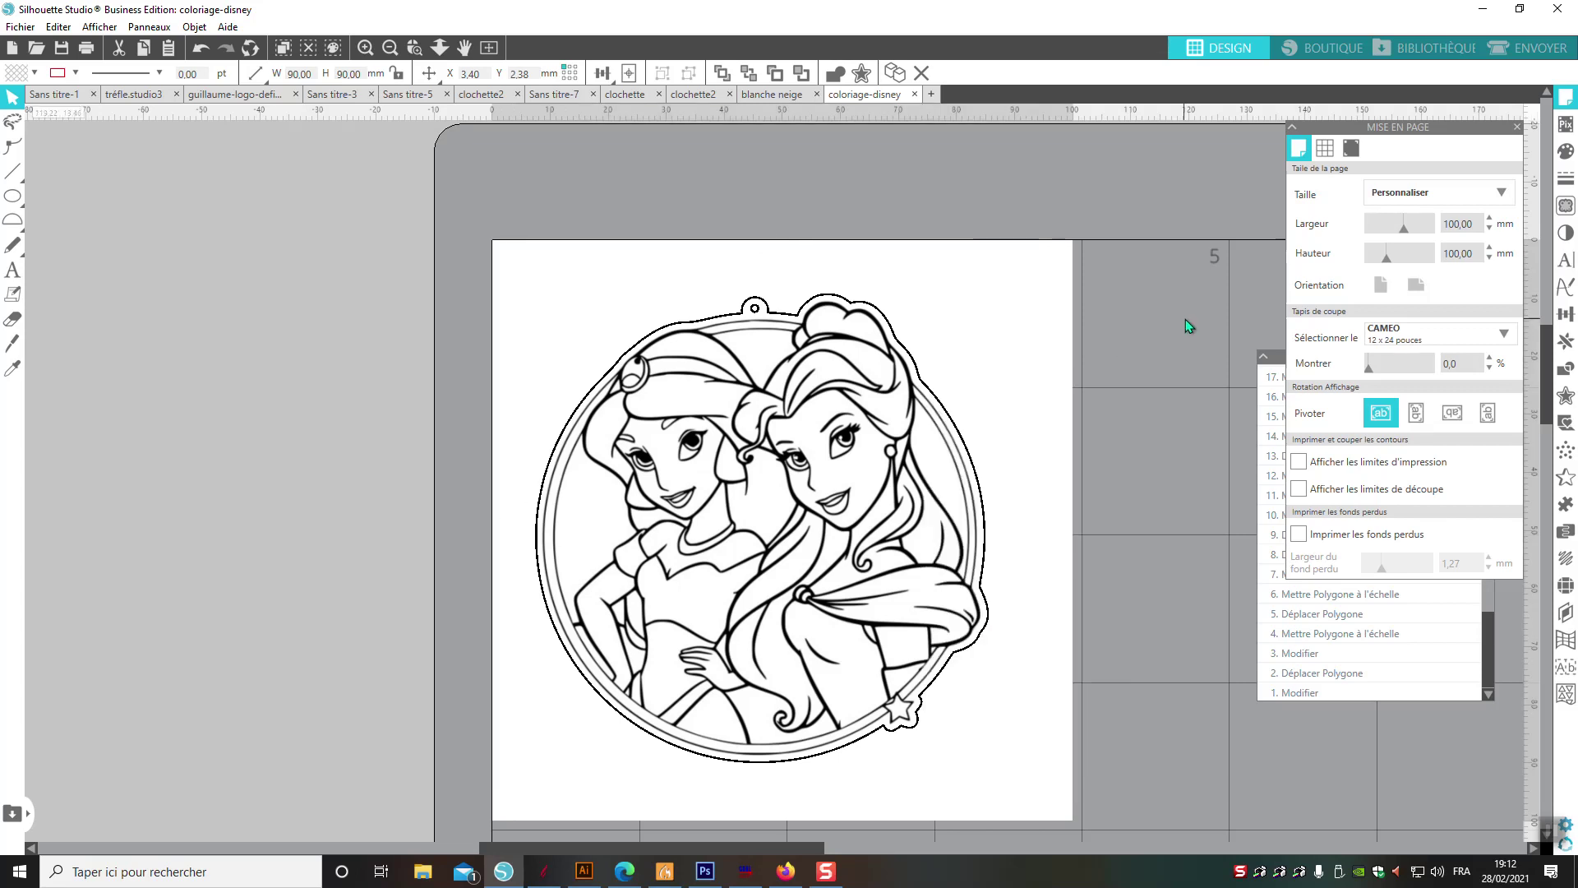
- Move the outer contour and the hole circle off the page beside it, select both and cut them
click(783, 322)
drag(783, 322, 212, 272)
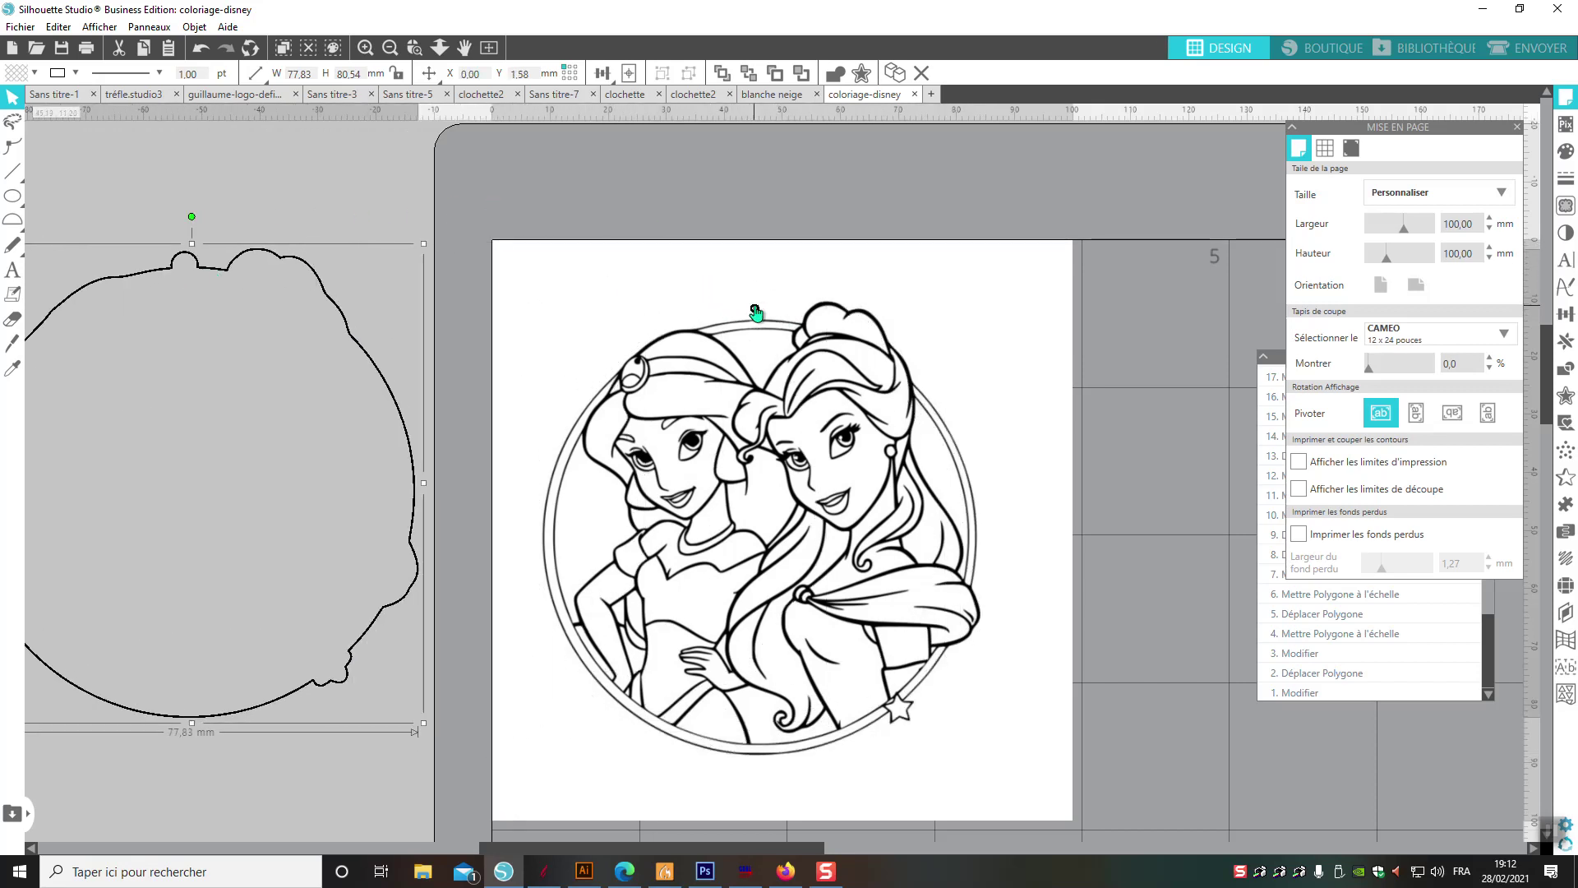
click(756, 313)
drag(751, 309, 283, 344)
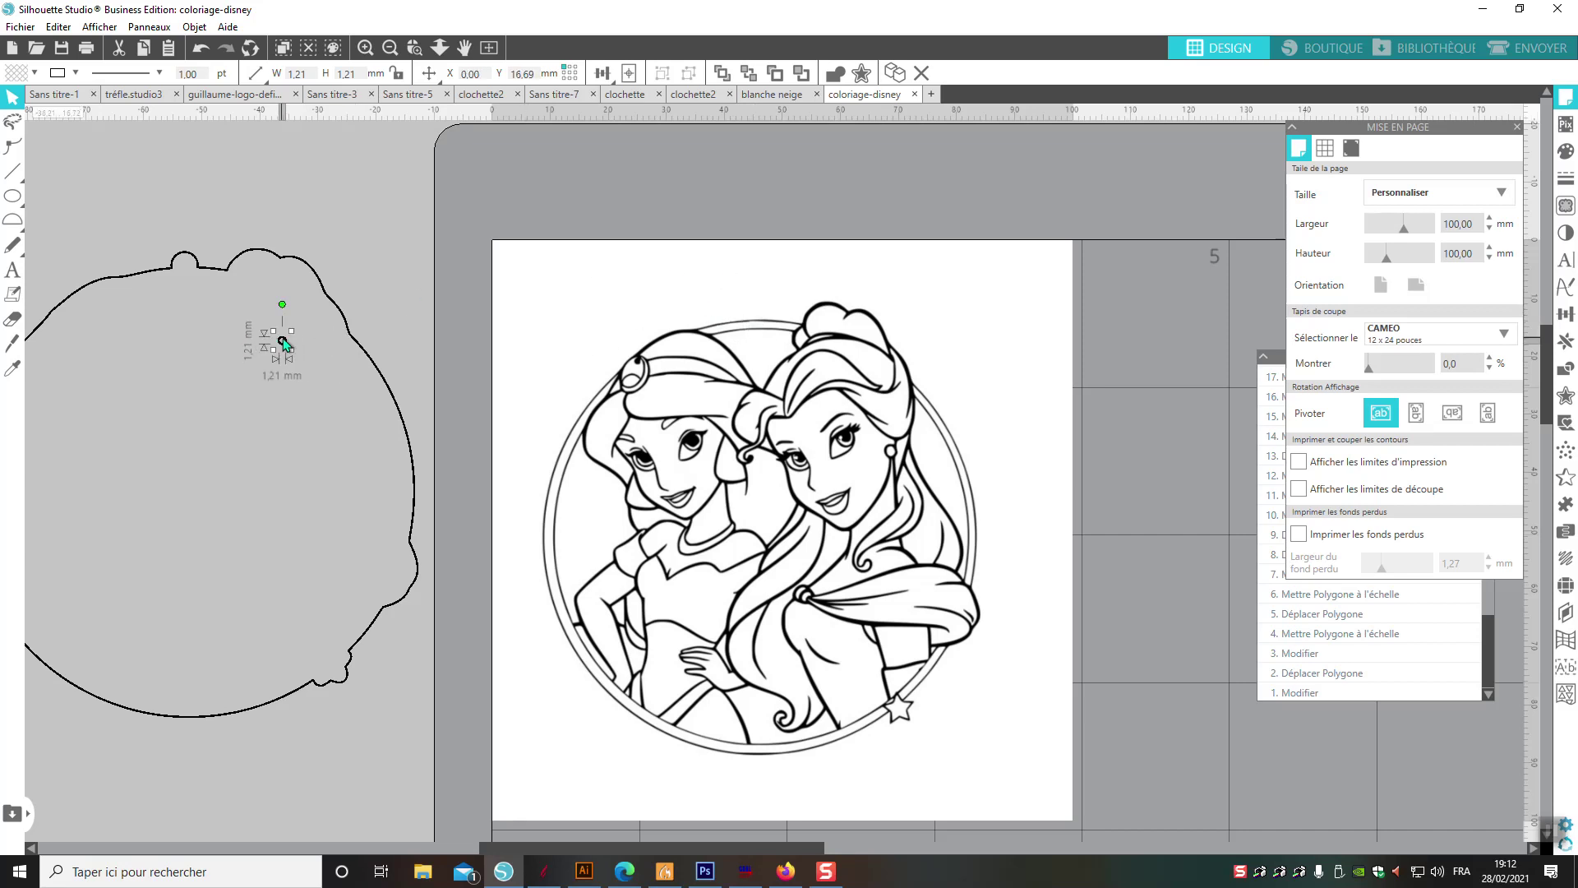
shift+click(199, 347)
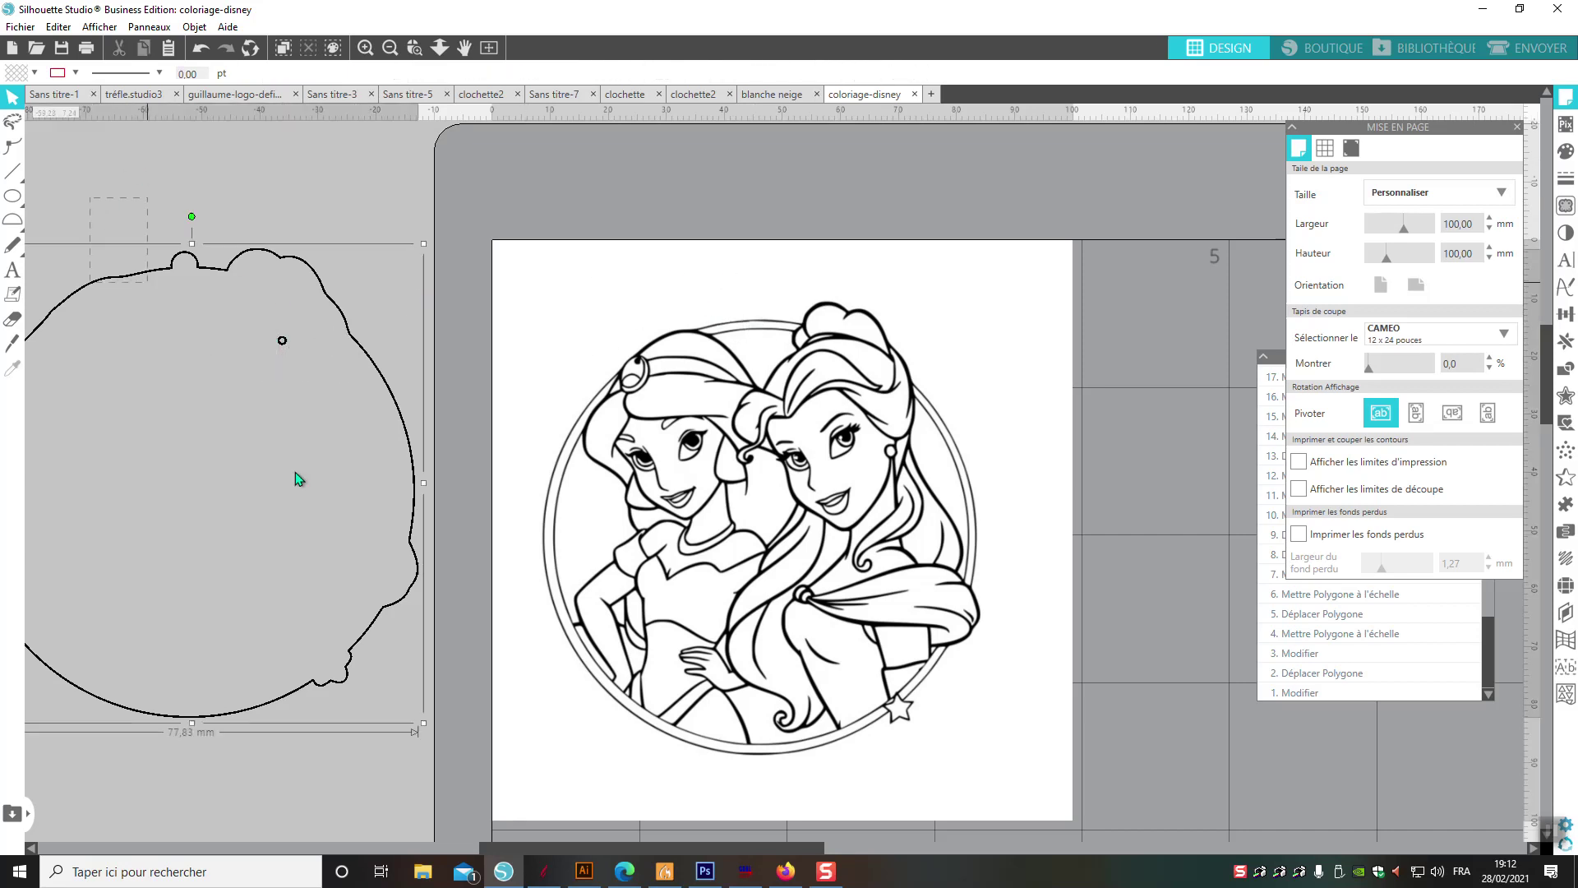
right_click(323, 441)
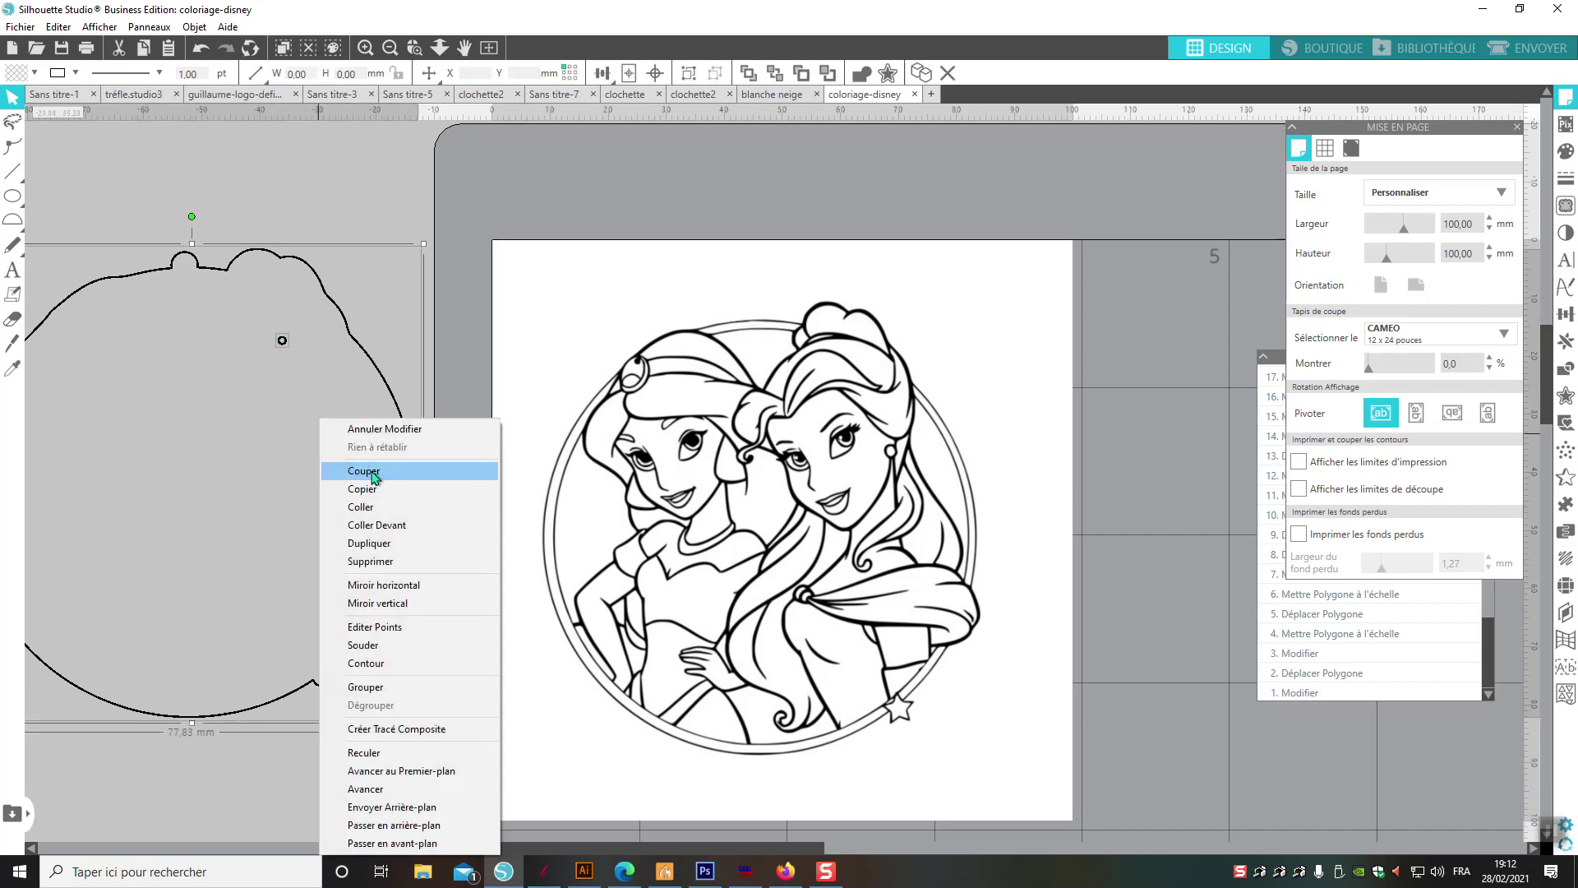
click(357, 452)
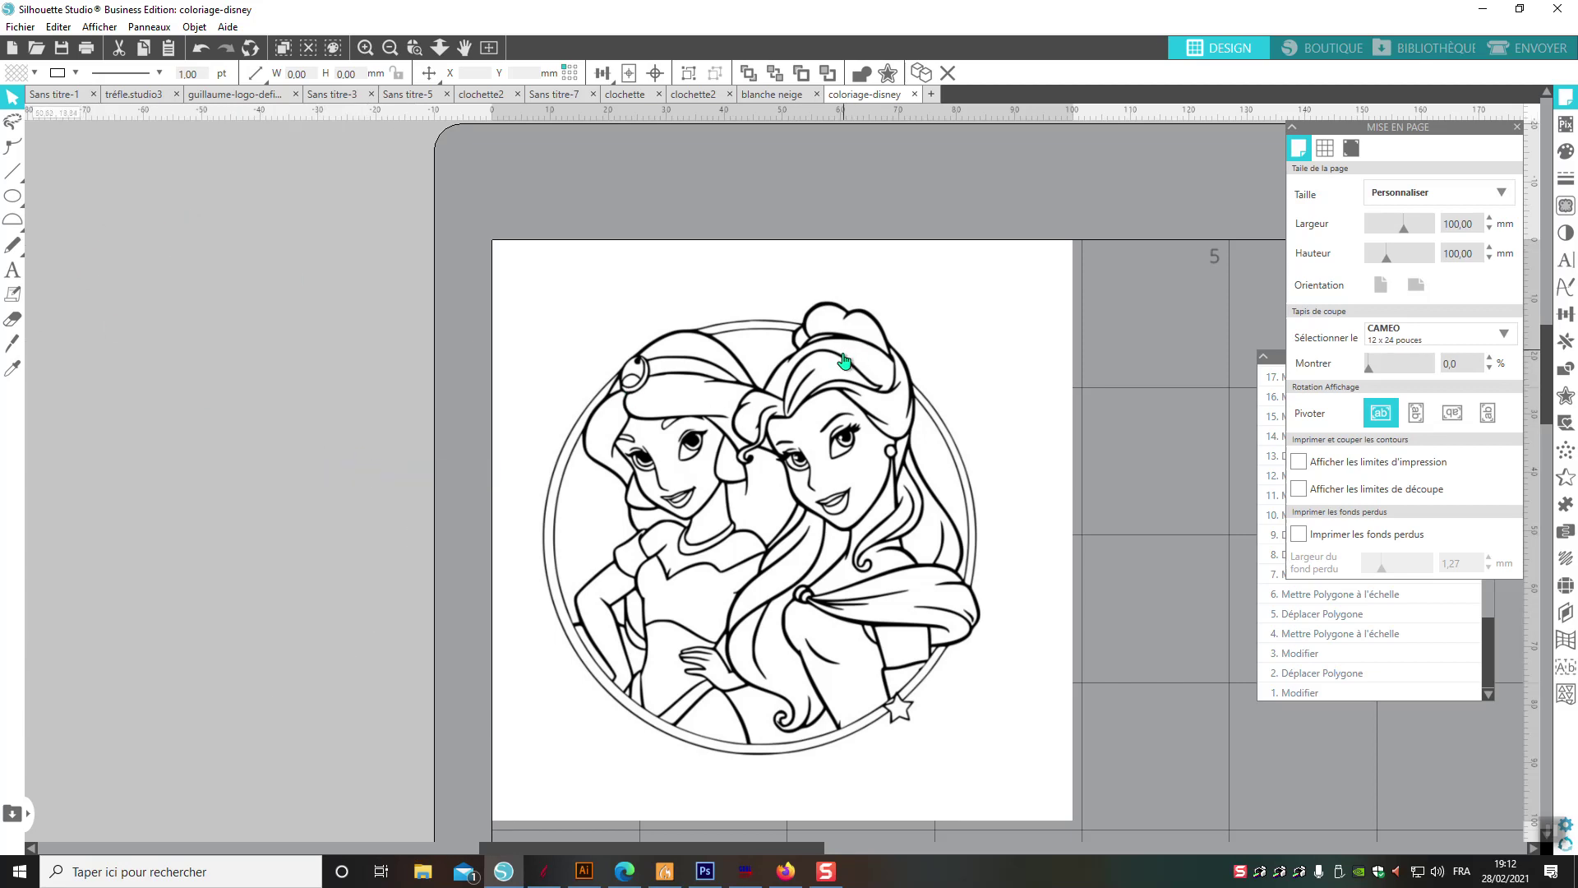
- Select the colouring image and save the design to disk as JPEG, named coloriage-disney2.jpg, in Nouveau dossier (2)
click(817, 356)
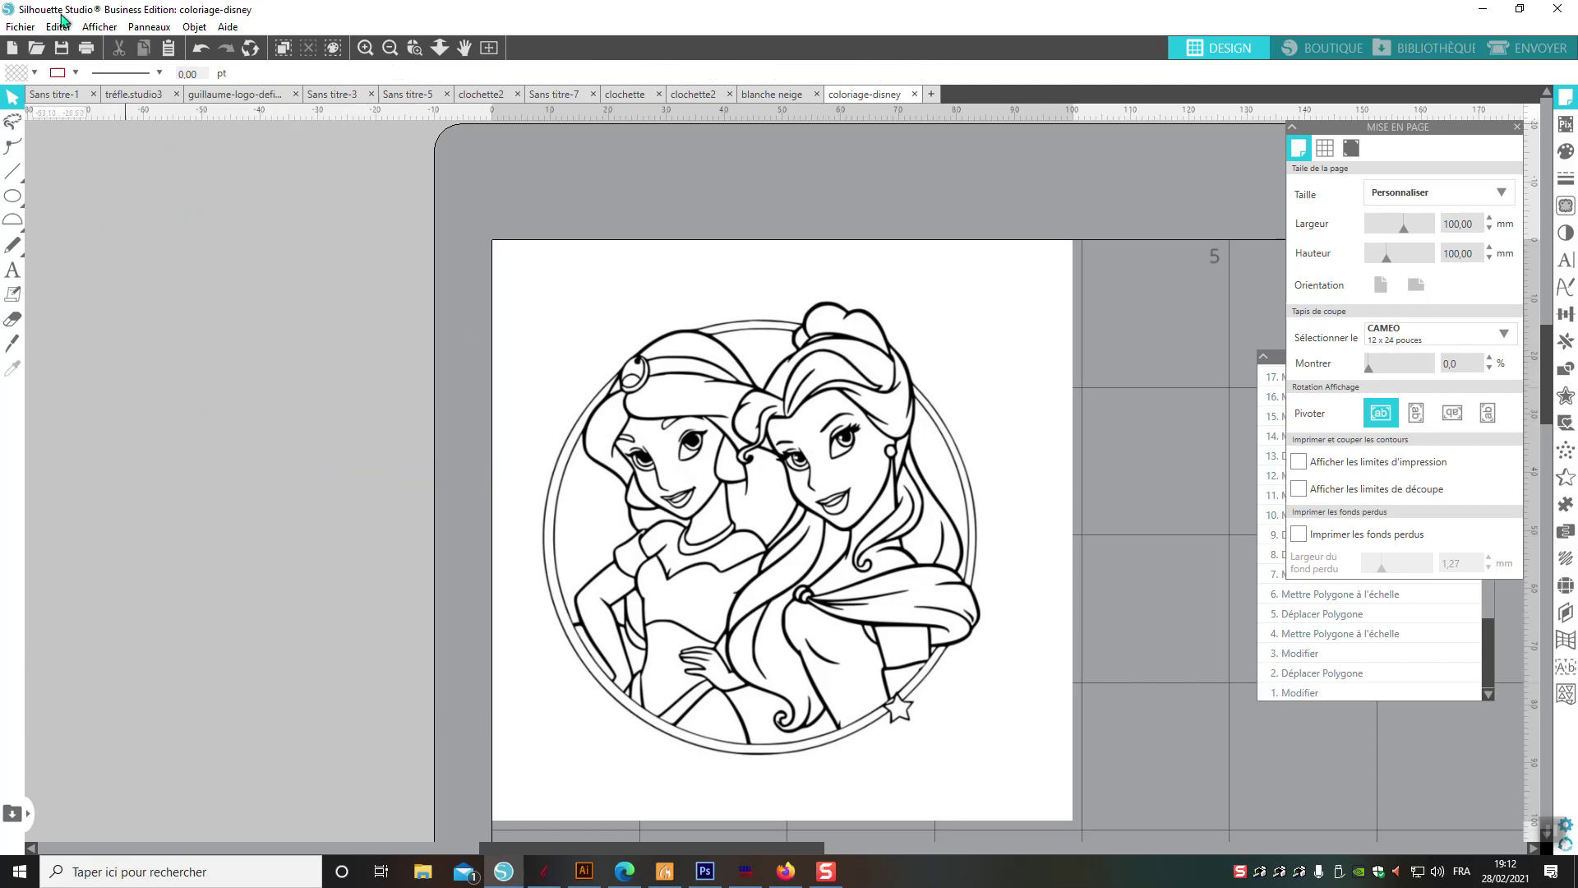
click(783, 400)
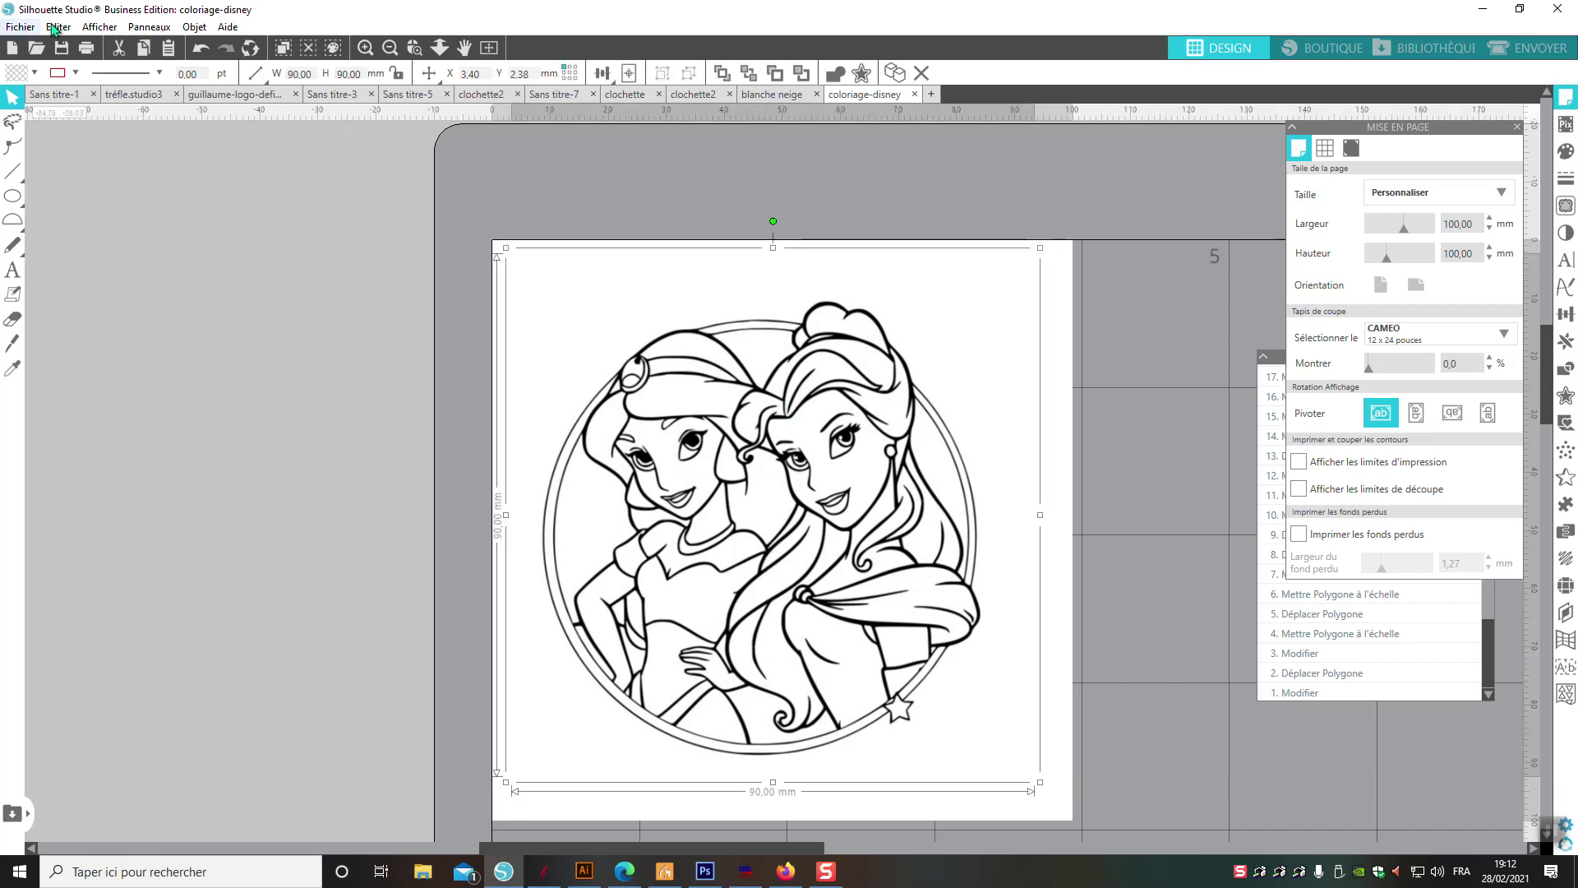
click(20, 26)
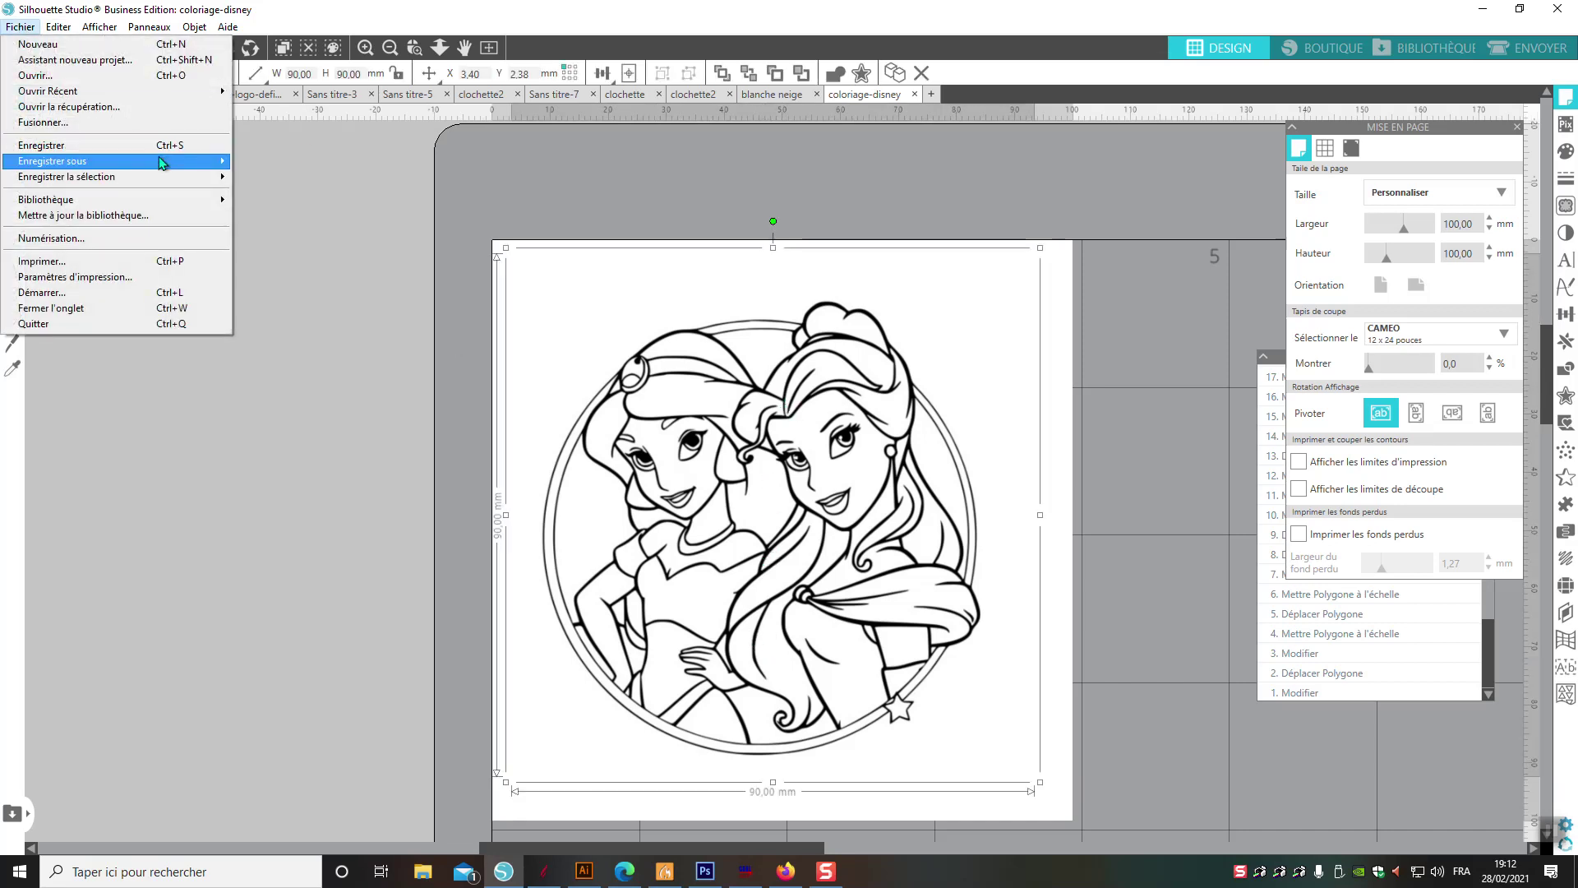
mouse_move(123, 161)
click(362, 160)
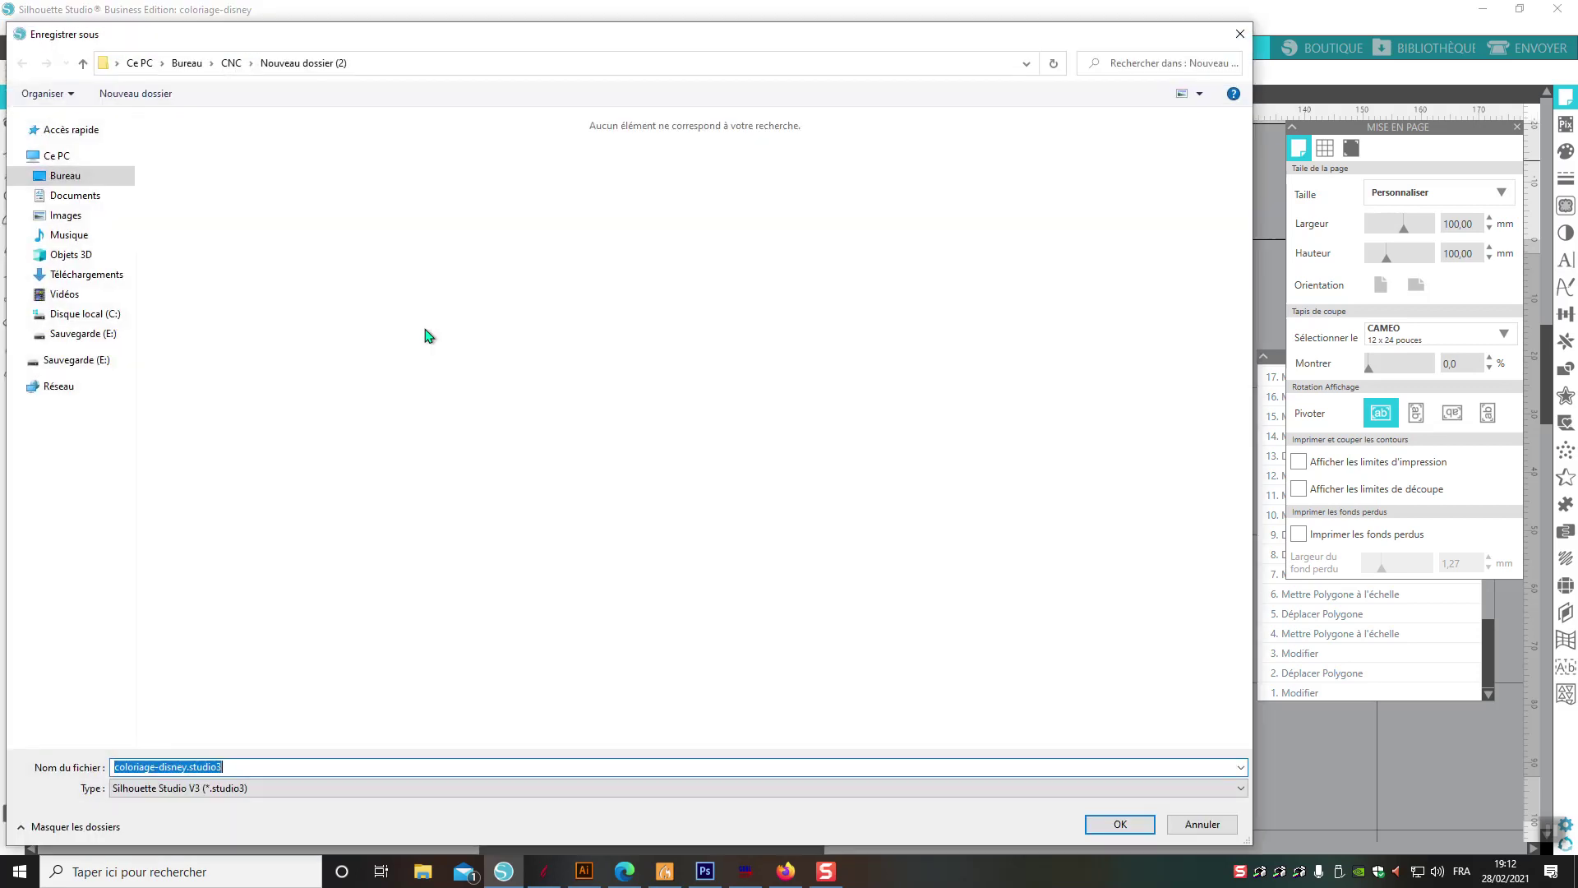
click(296, 787)
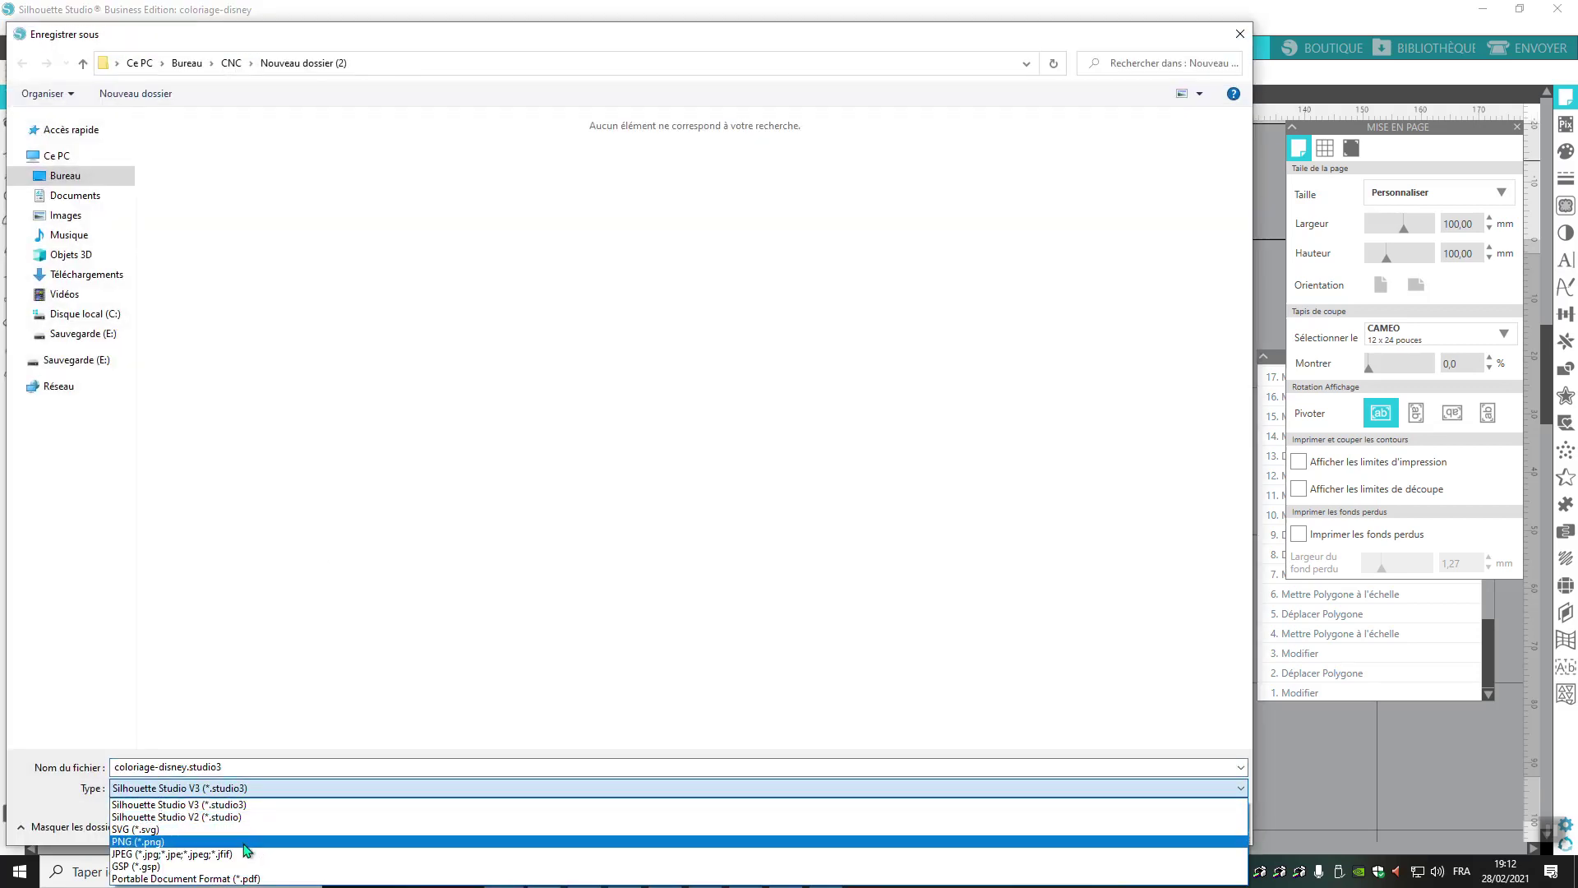
click(251, 853)
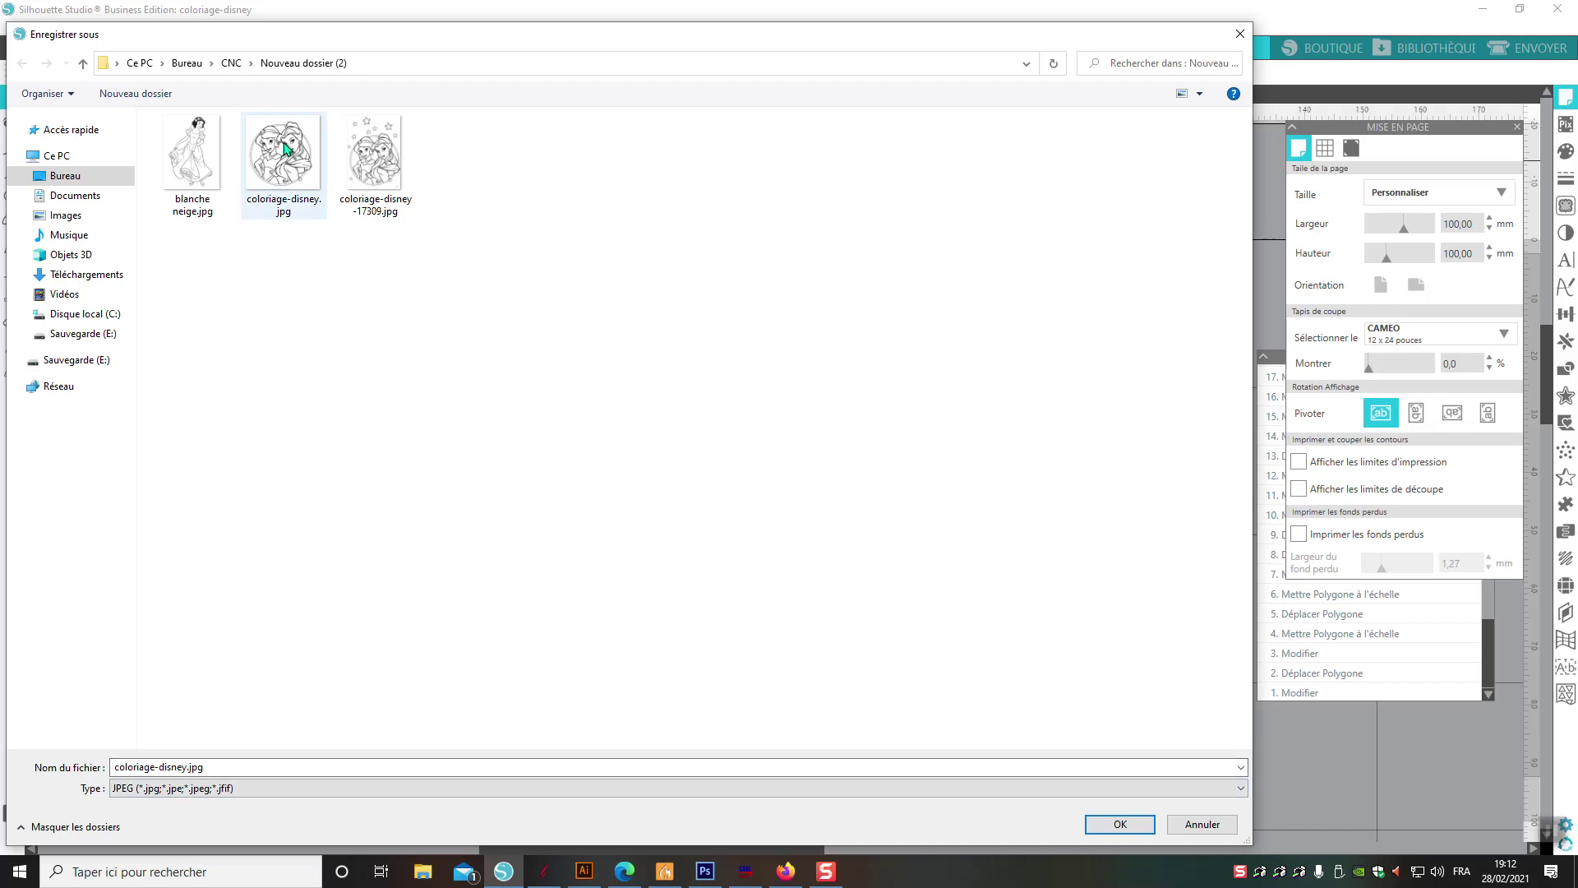
click(186, 766)
click(186, 764)
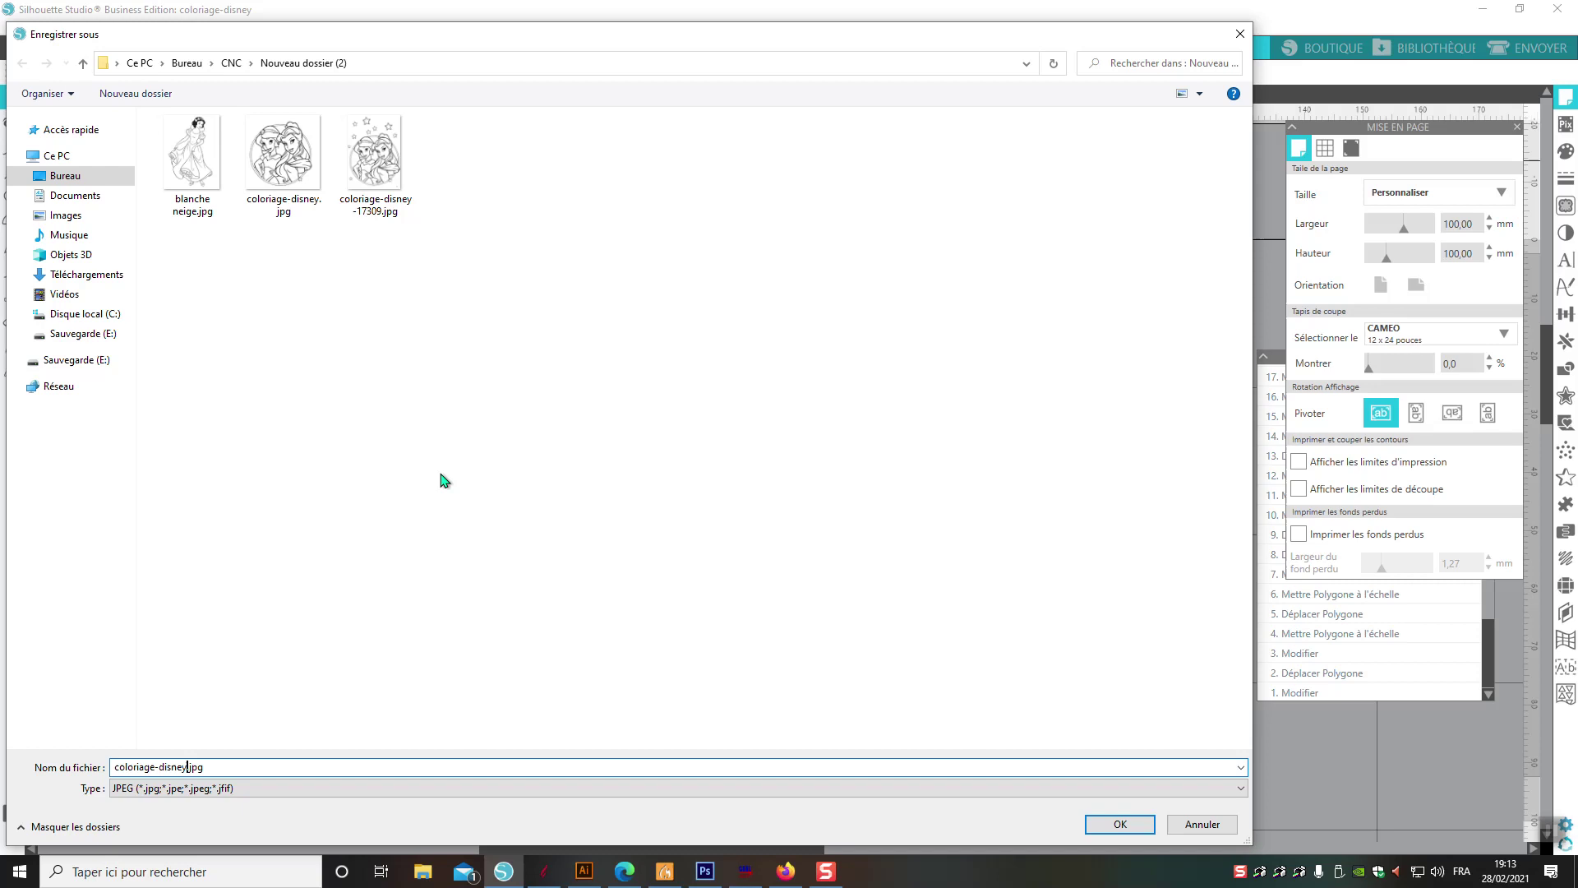
text(2)
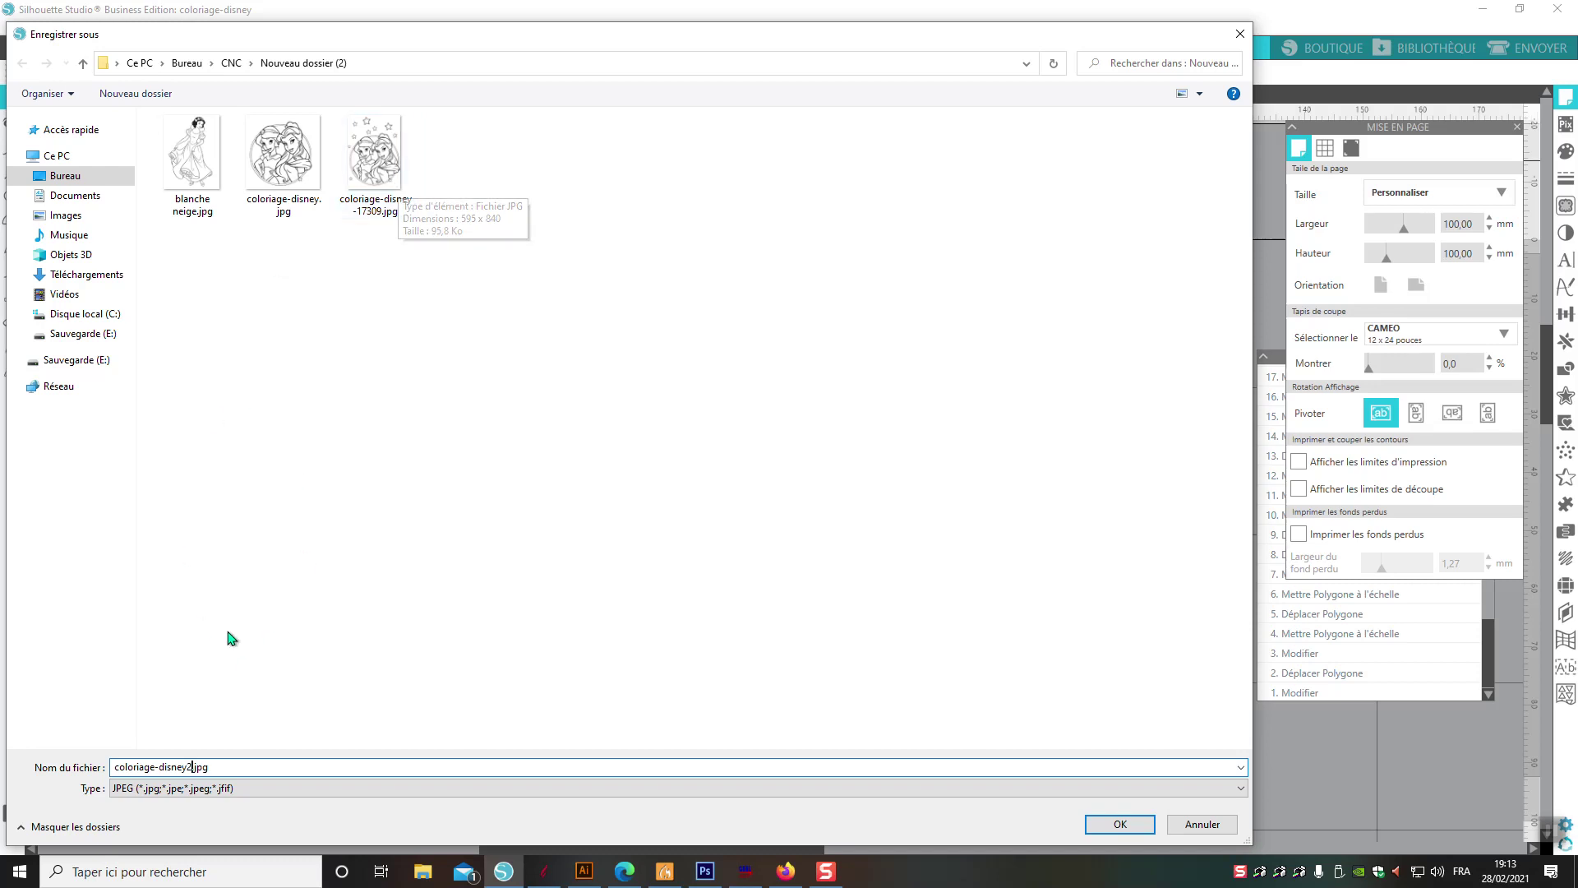
click(1129, 823)
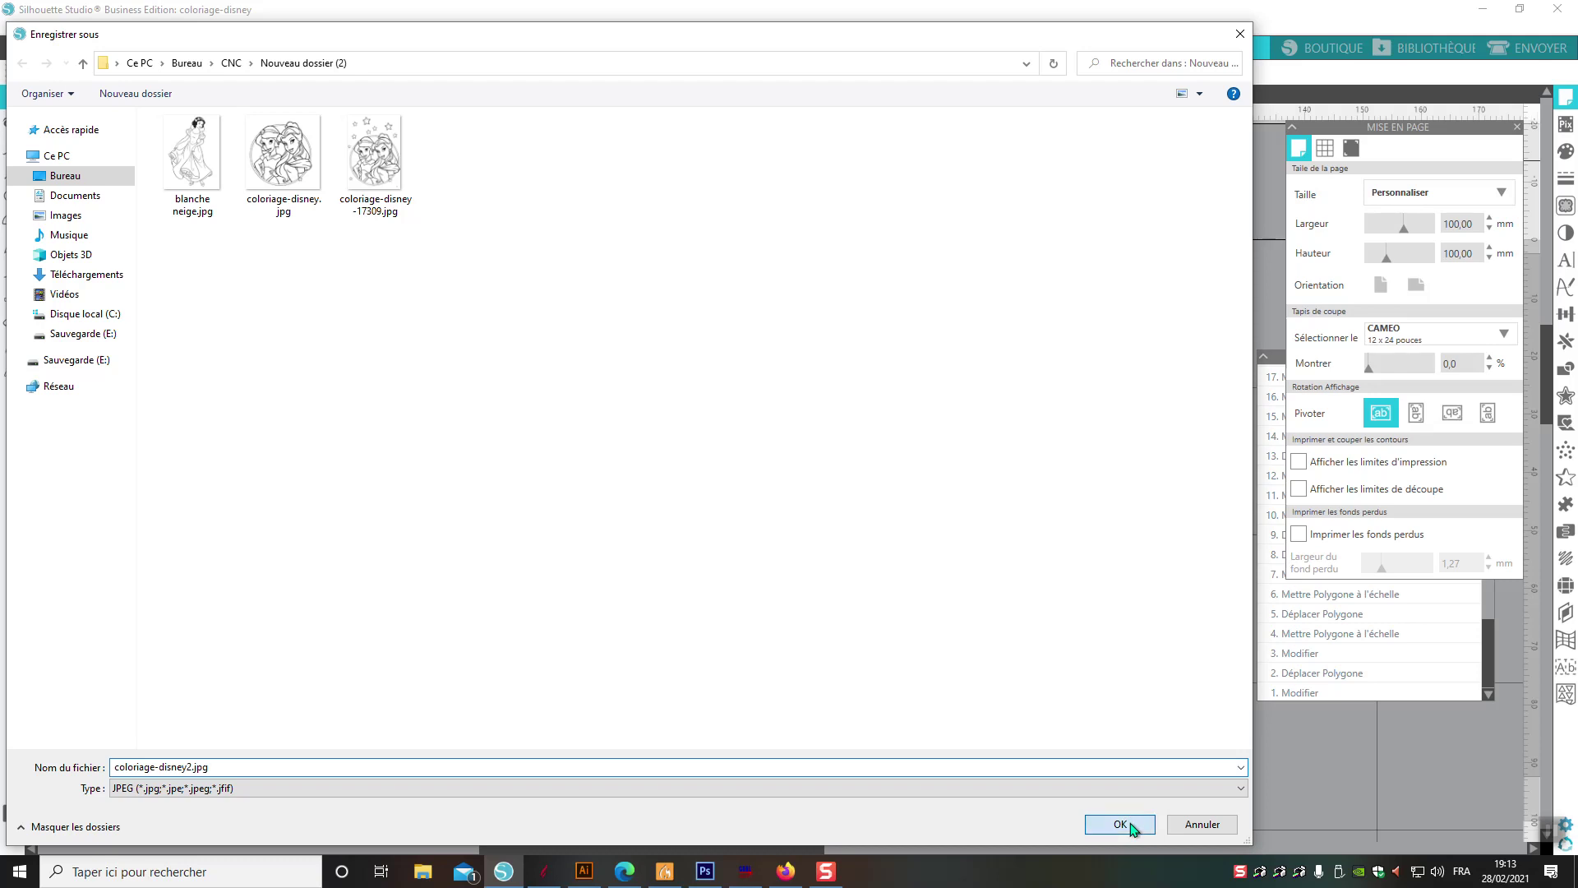
click(955, 416)
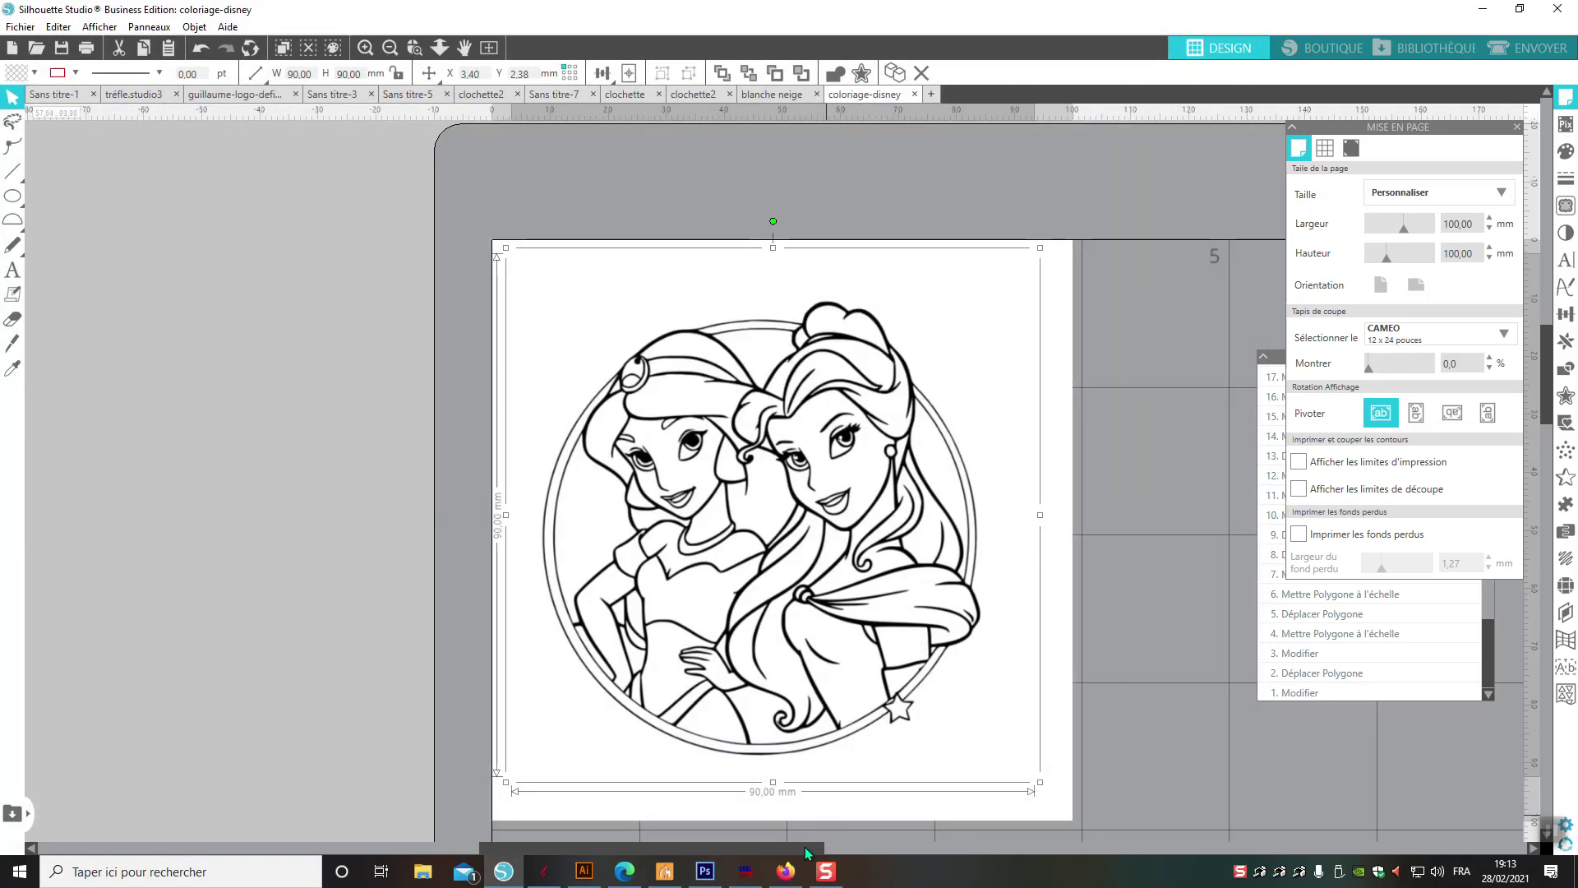
- Switch to LaserGRBL, open coloriage-disney2.jpg and accept the line-by-line raster import settings
mouse_move(784, 881)
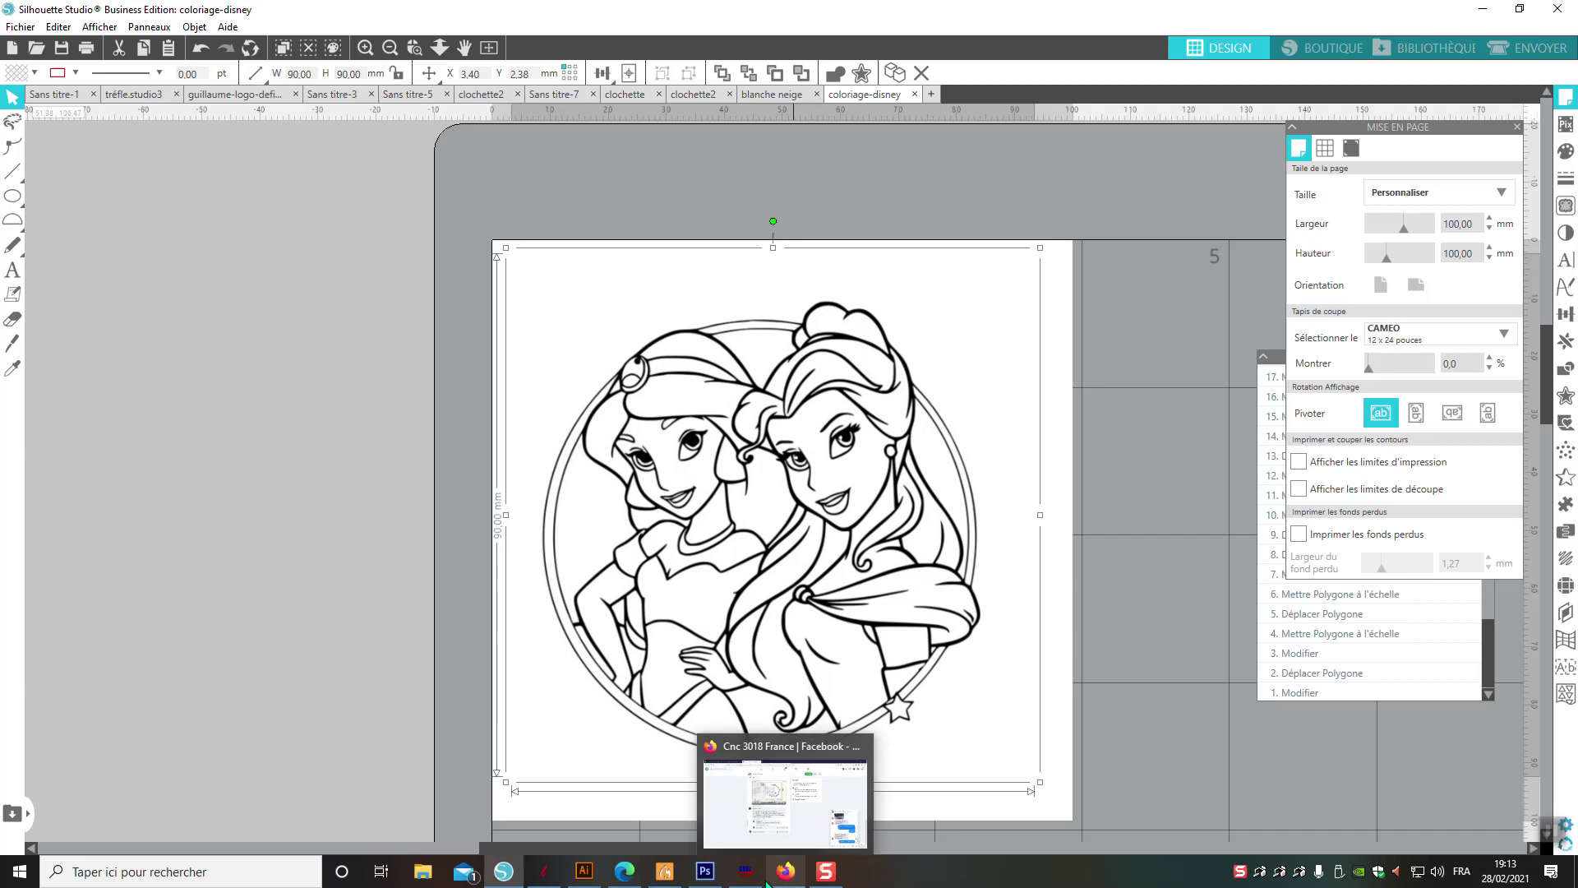
click(748, 873)
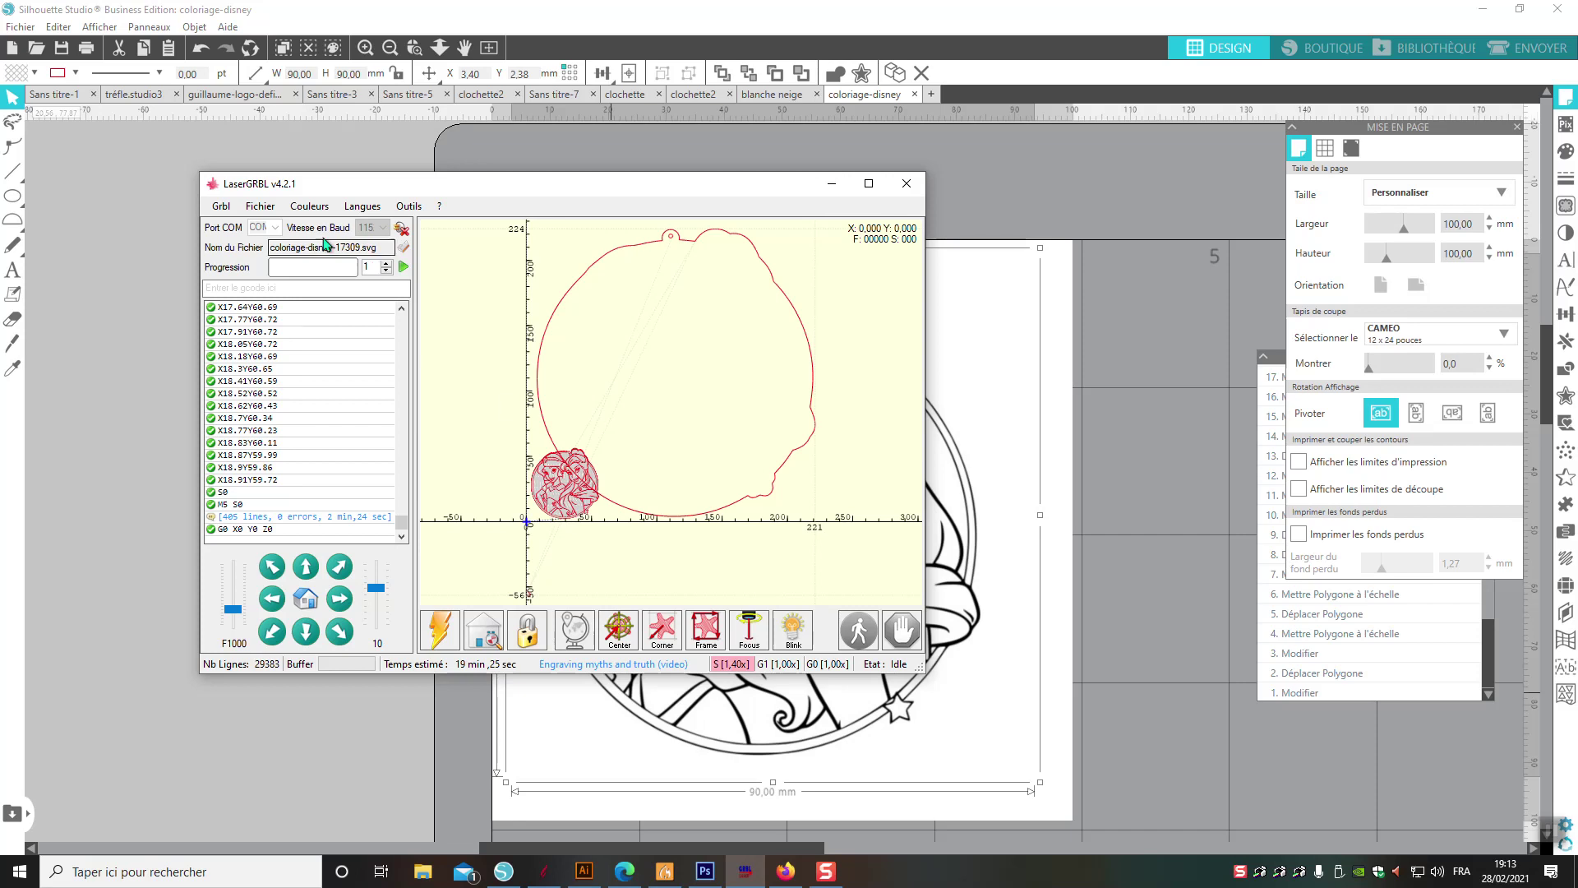
click(262, 207)
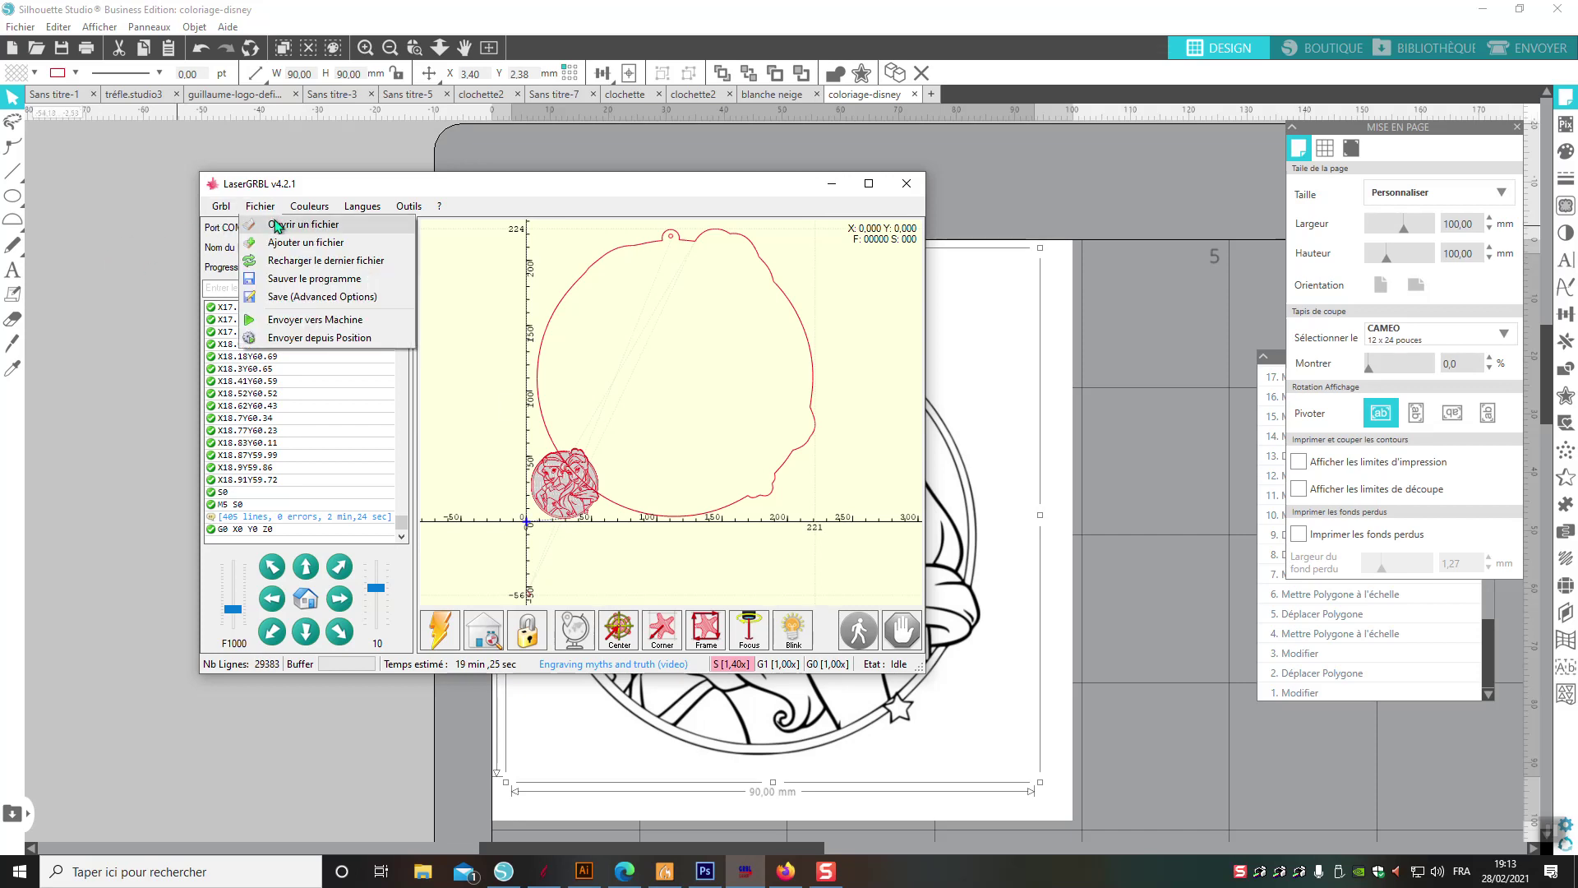
click(283, 224)
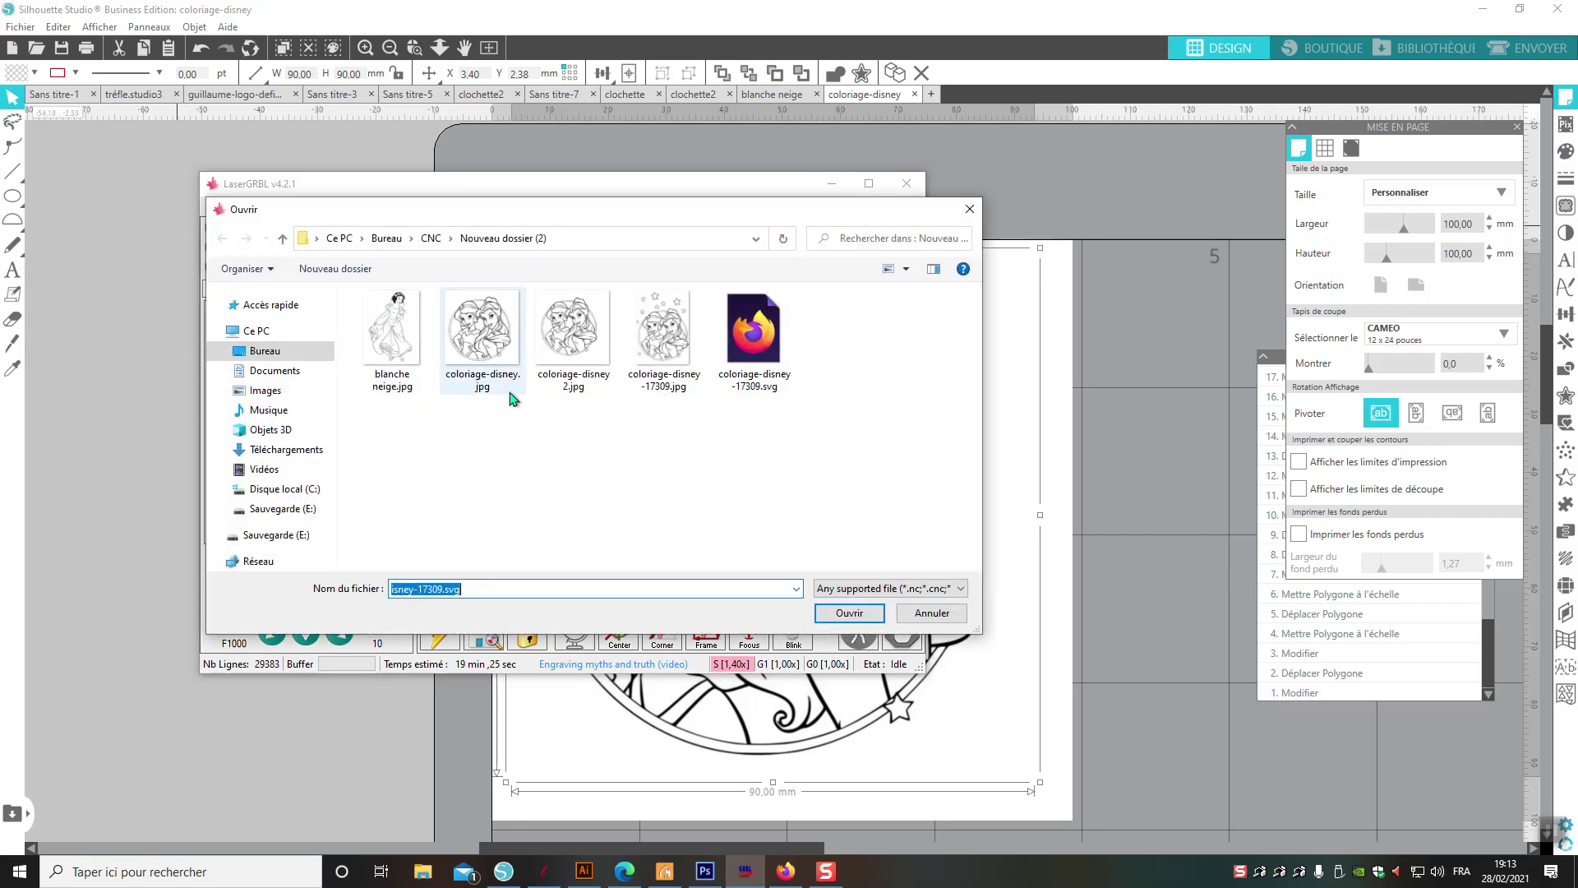
click(580, 362)
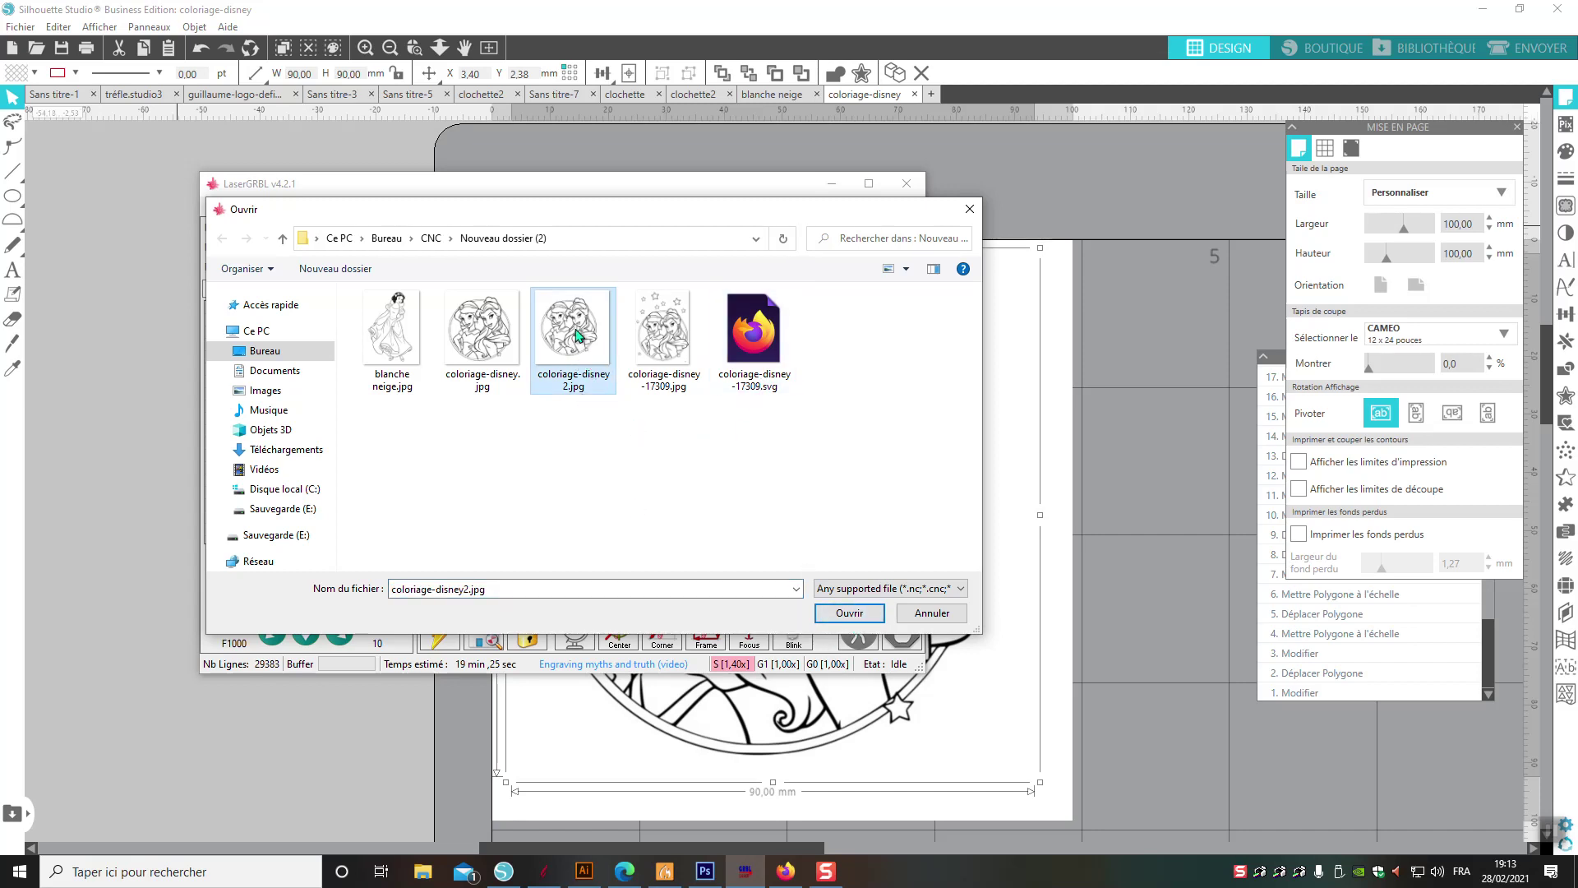
click(830, 615)
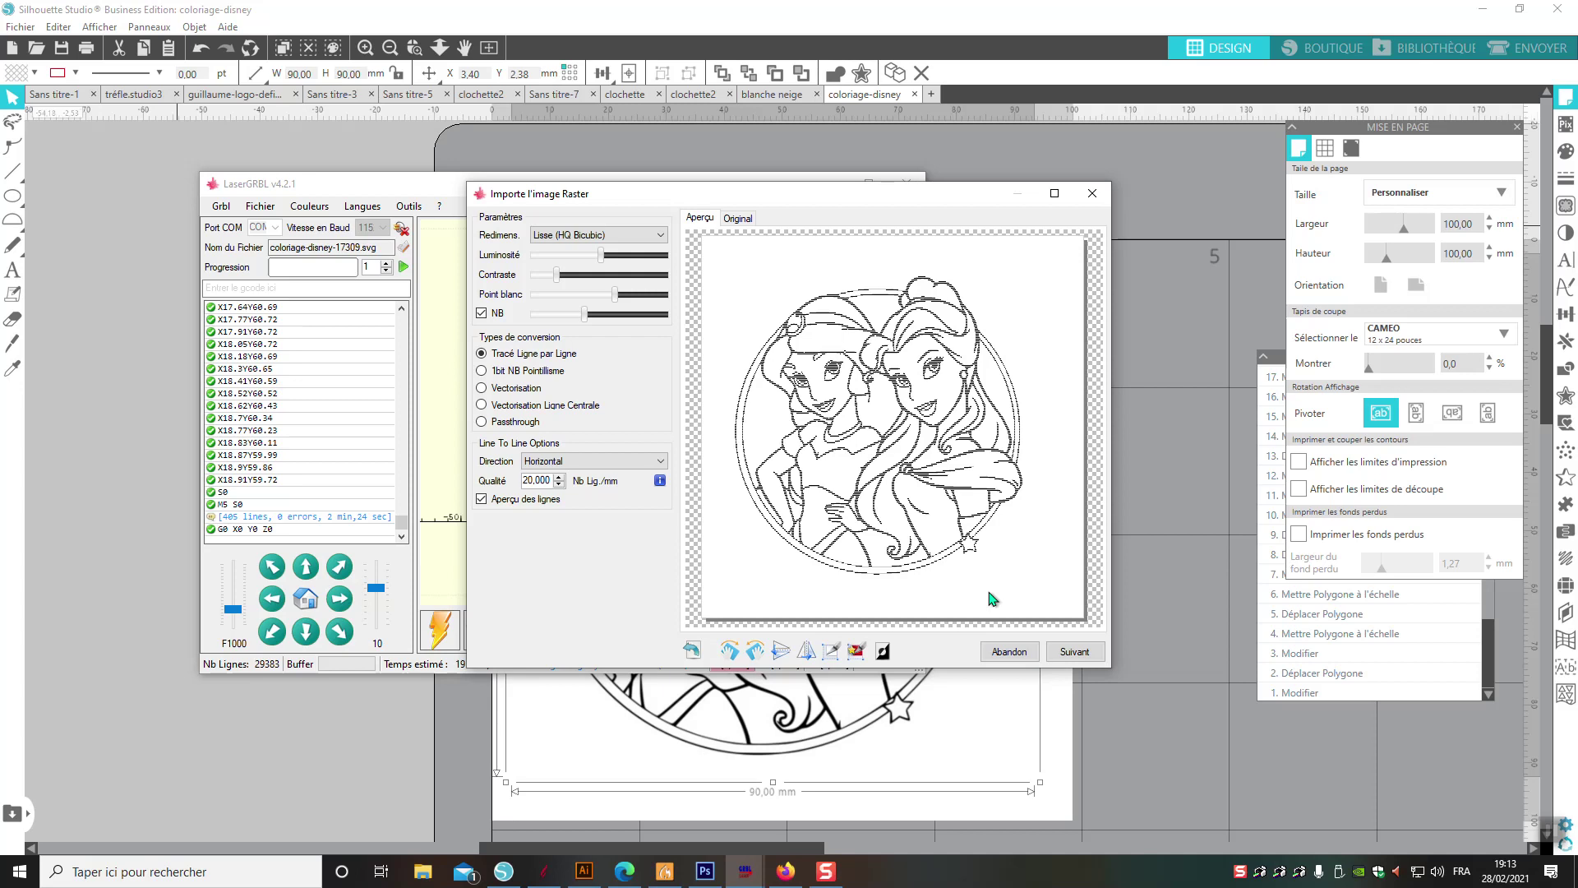
click(1076, 652)
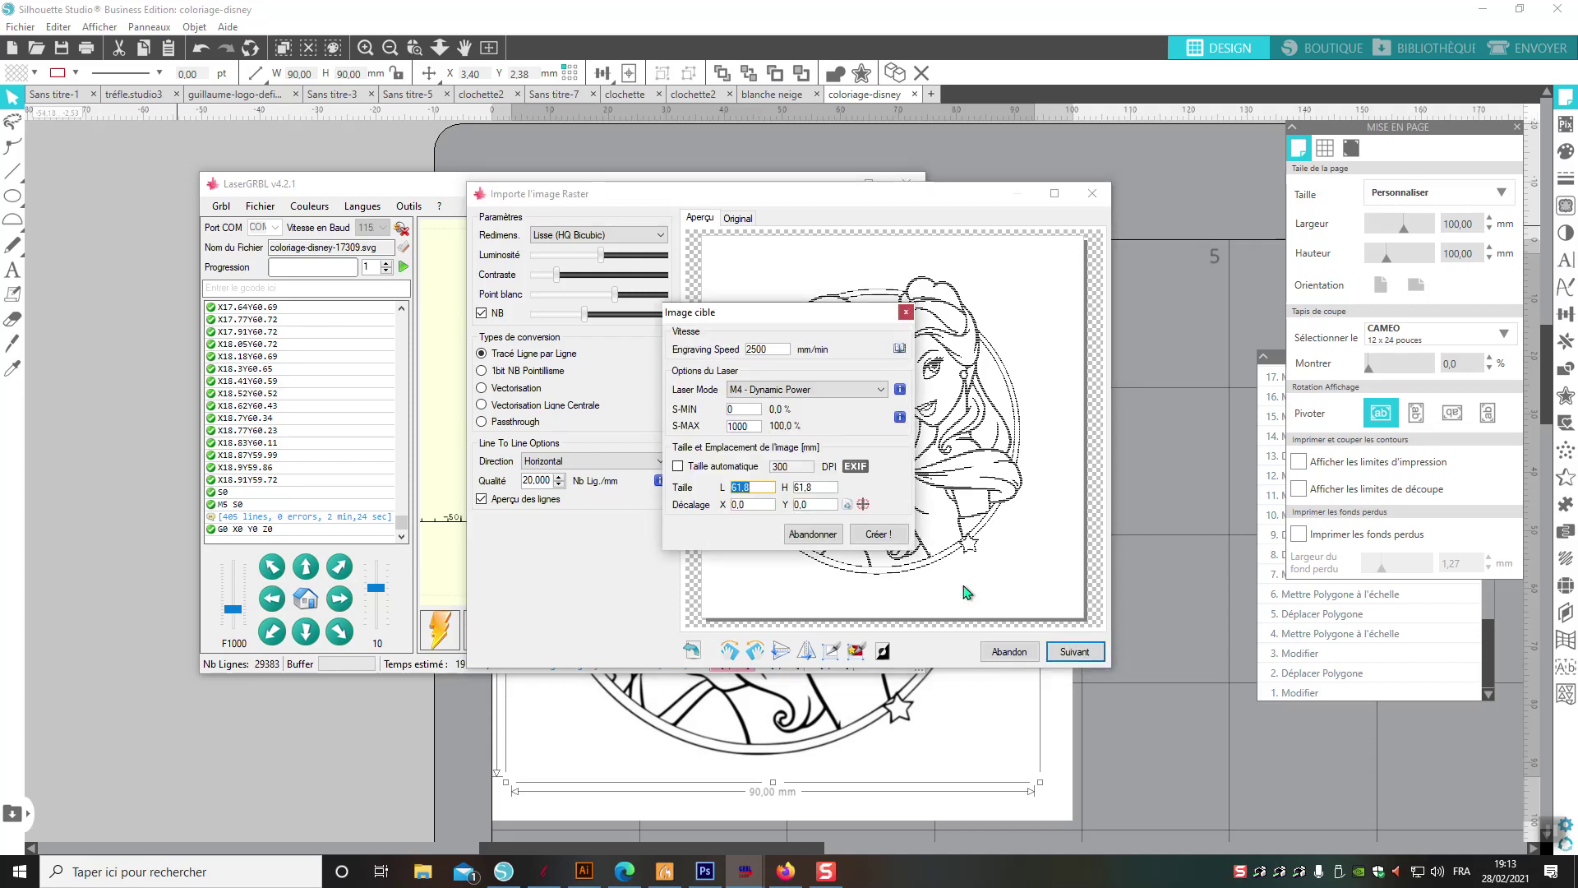
- Apply the suggested laser settings for the Engrave action on plywood to the image
click(899, 349)
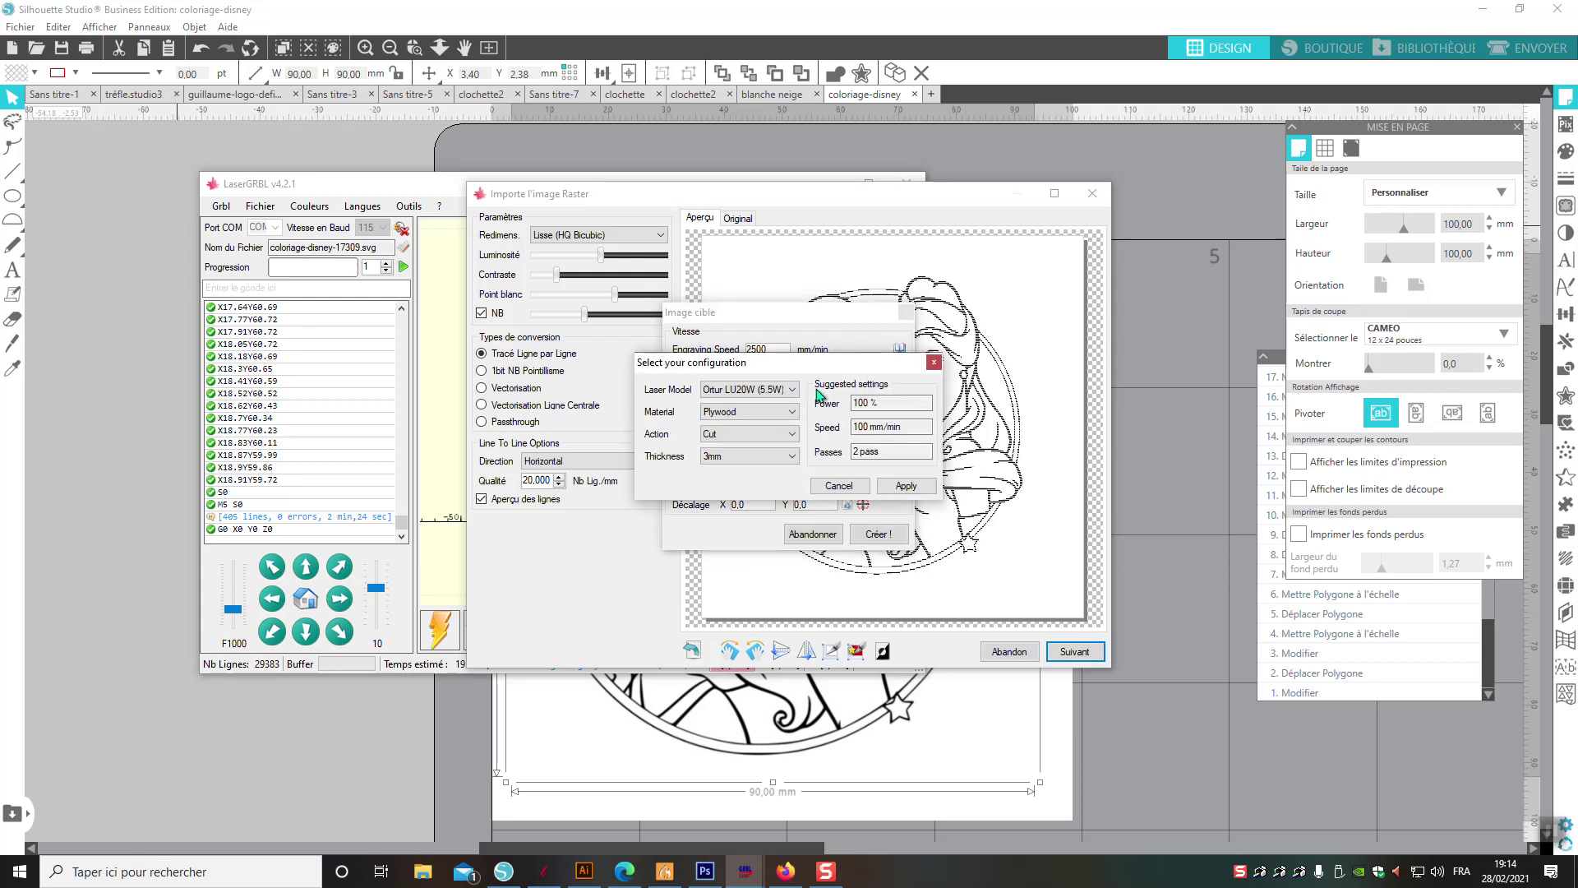
click(790, 434)
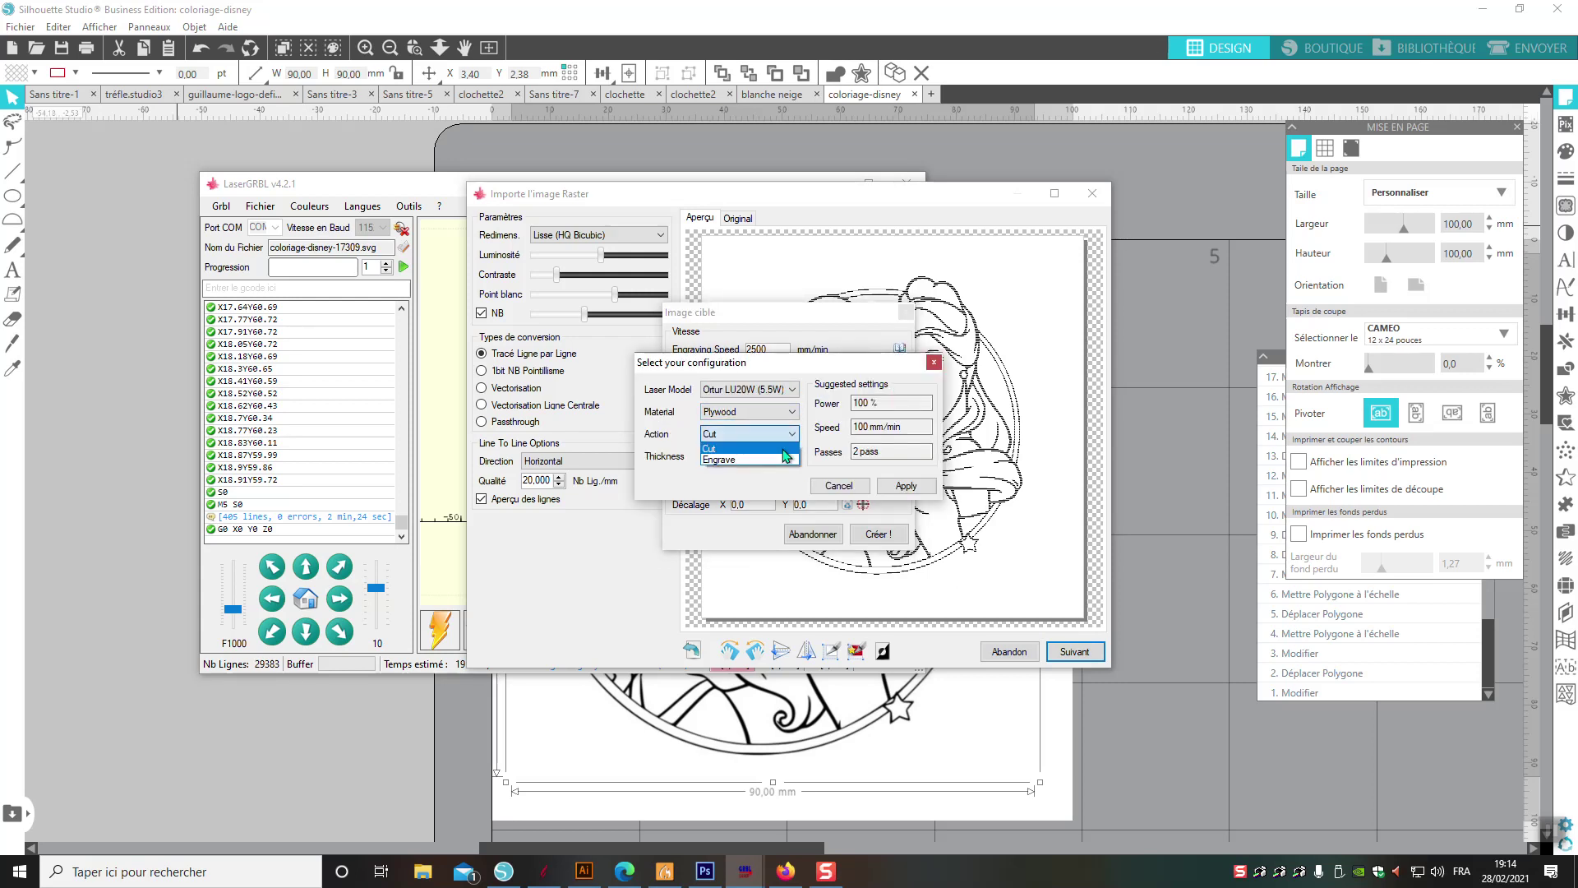
click(781, 465)
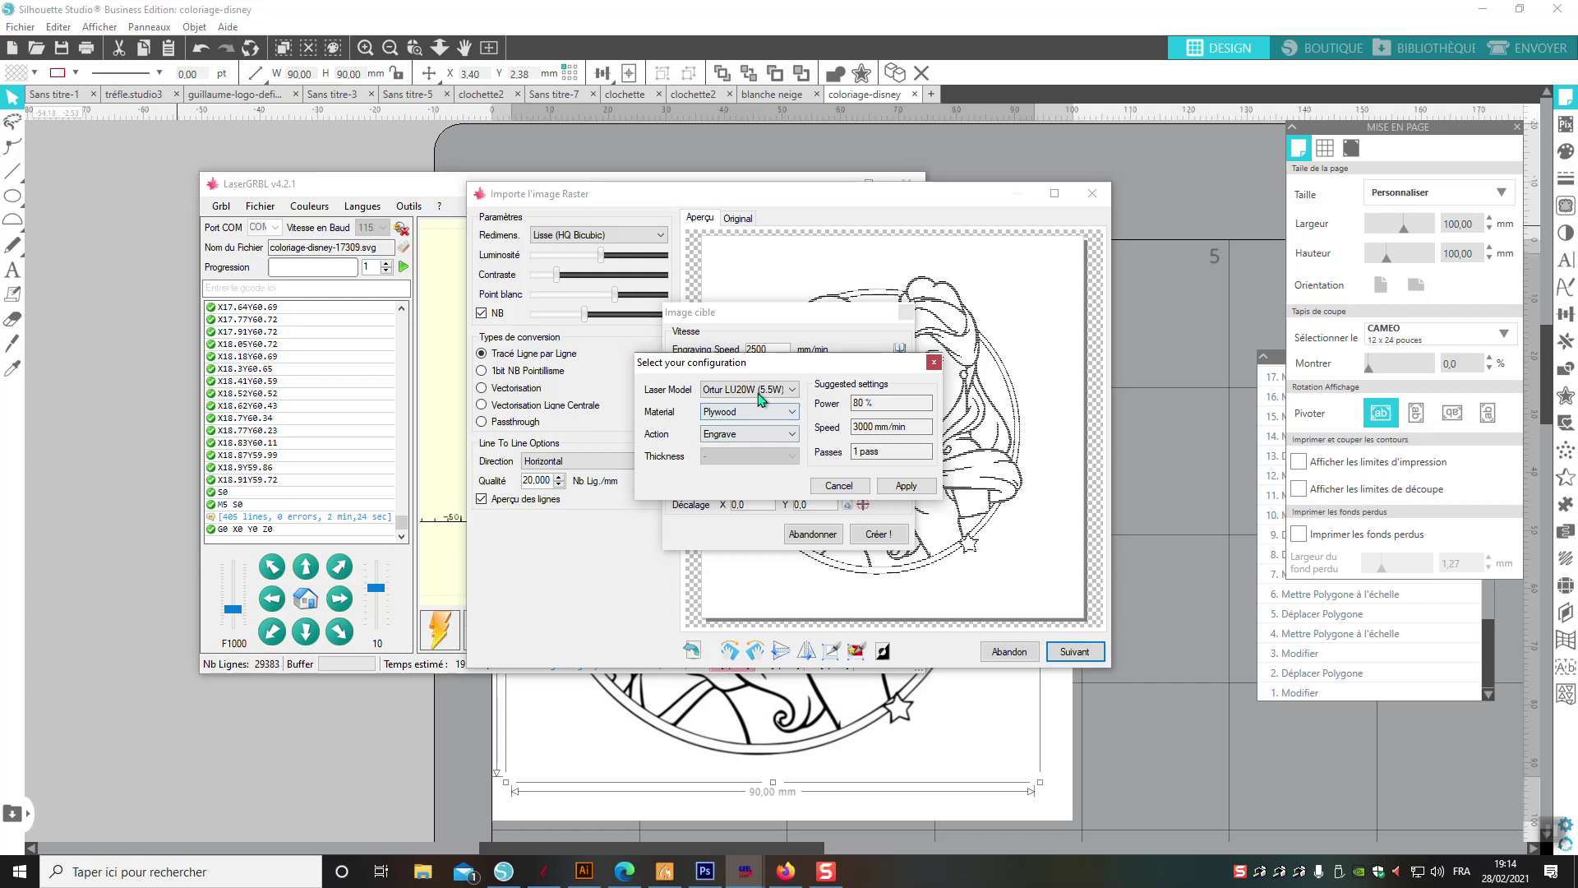
click(911, 485)
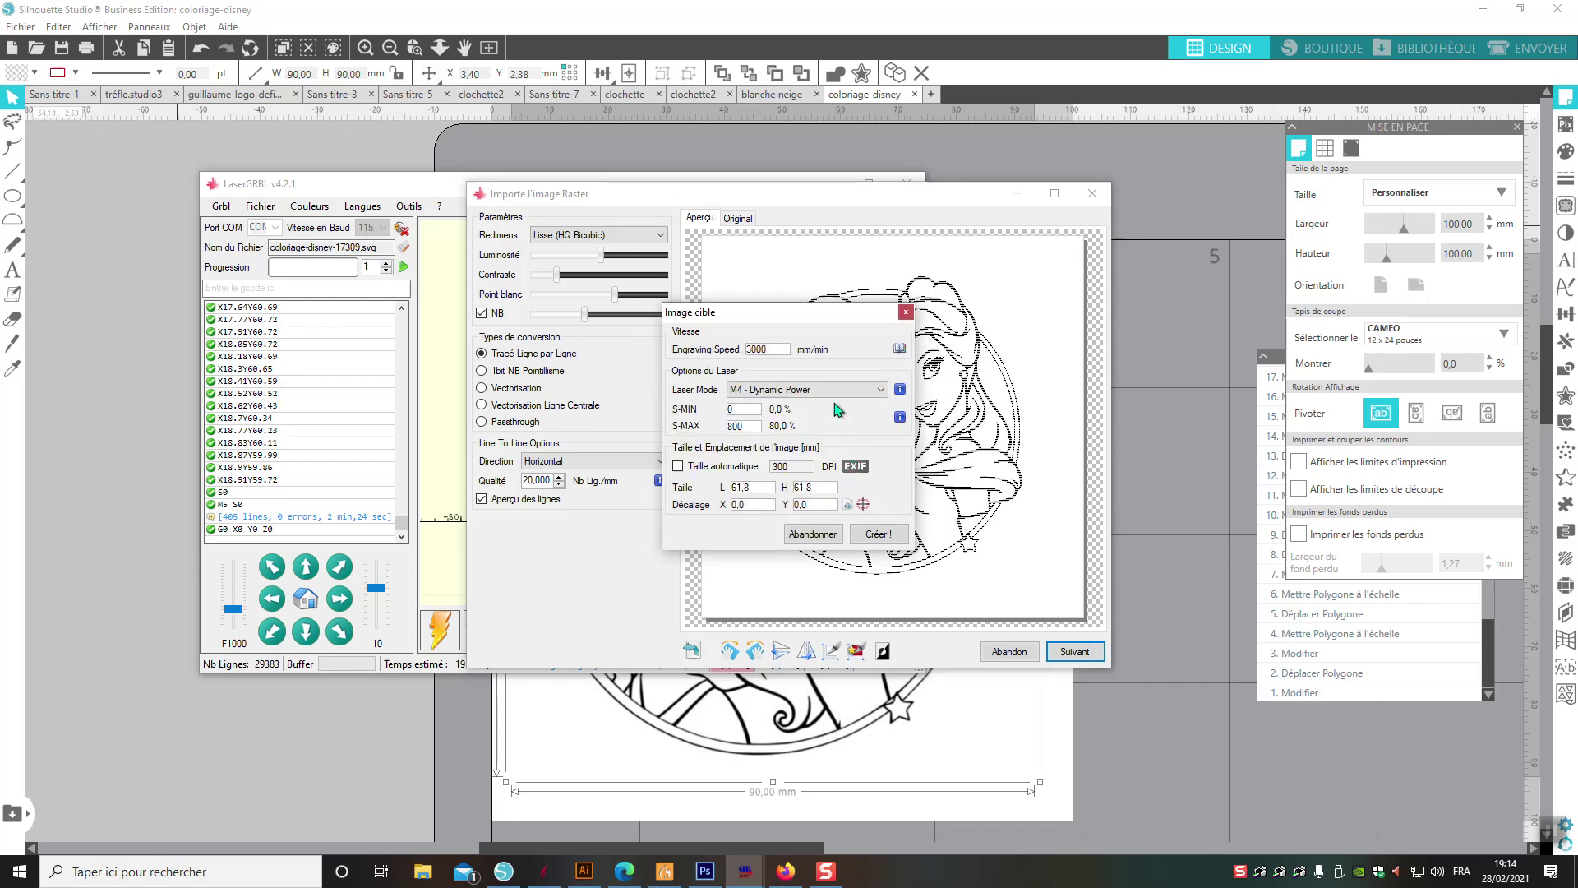
- Set the engraving speed to 2500 mm/min and the image width to 100 mm, and create the engraving
double_click(775, 349)
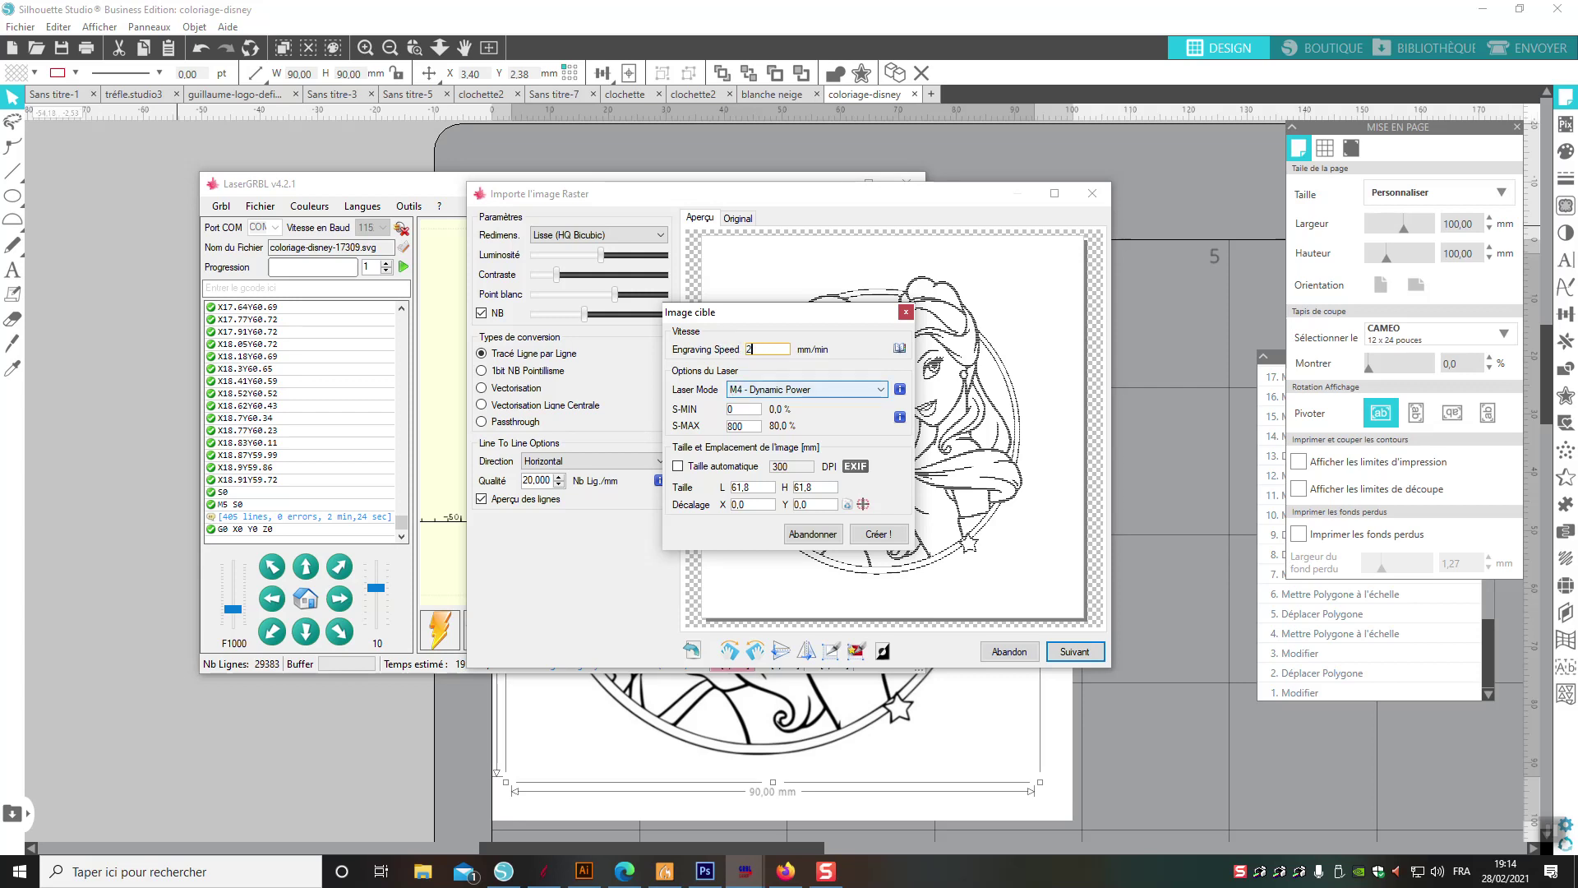
text(2500)
double_click(746, 486)
text(90)
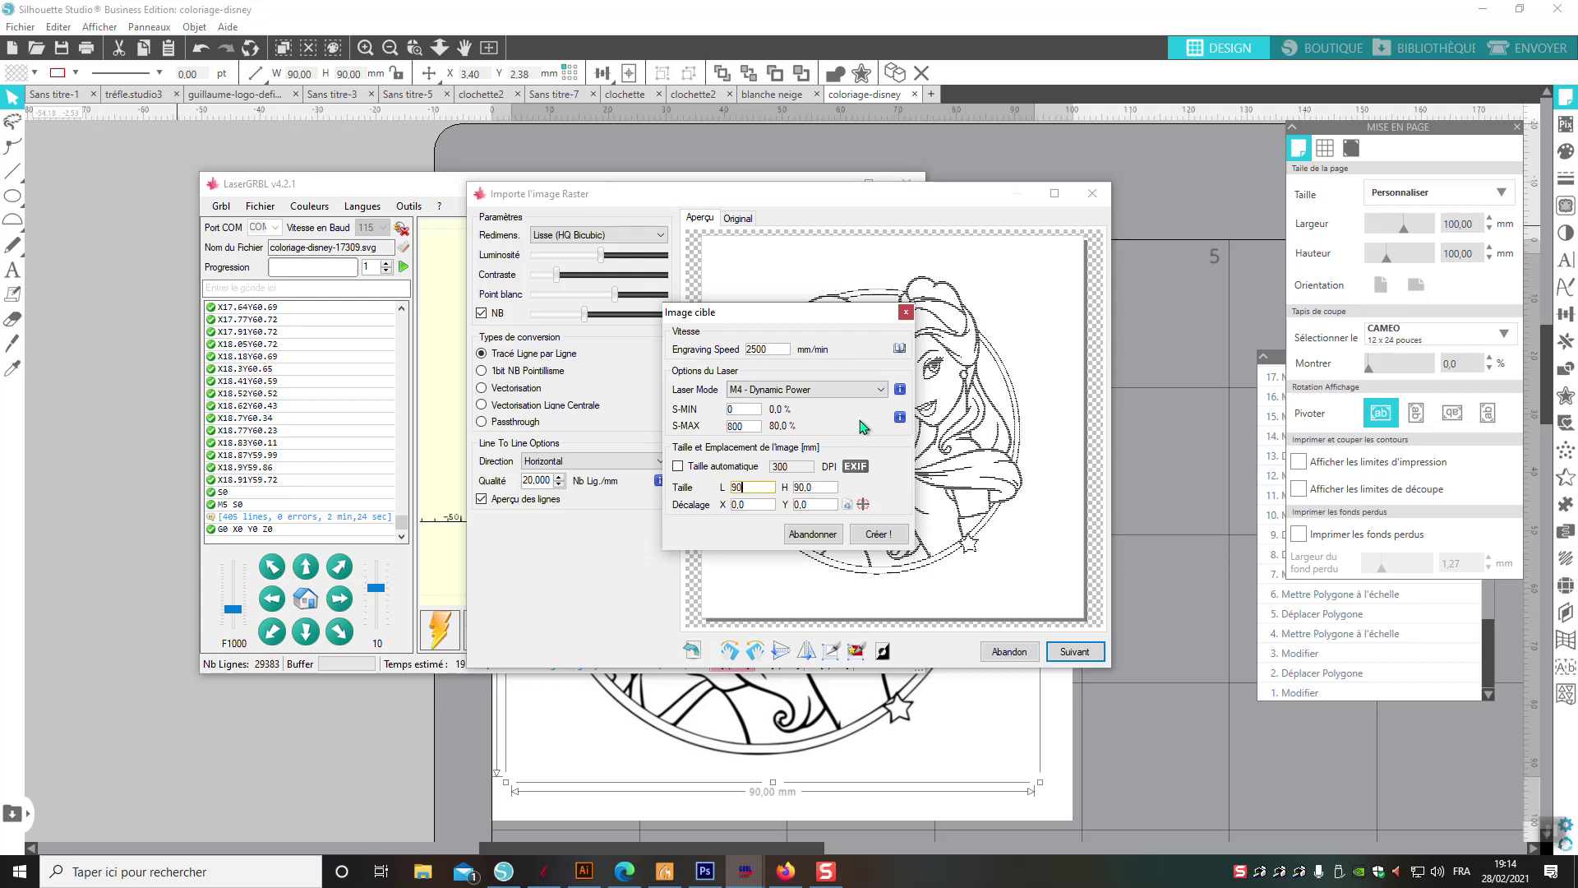
drag(773, 487, 684, 488)
text(100)
click(877, 534)
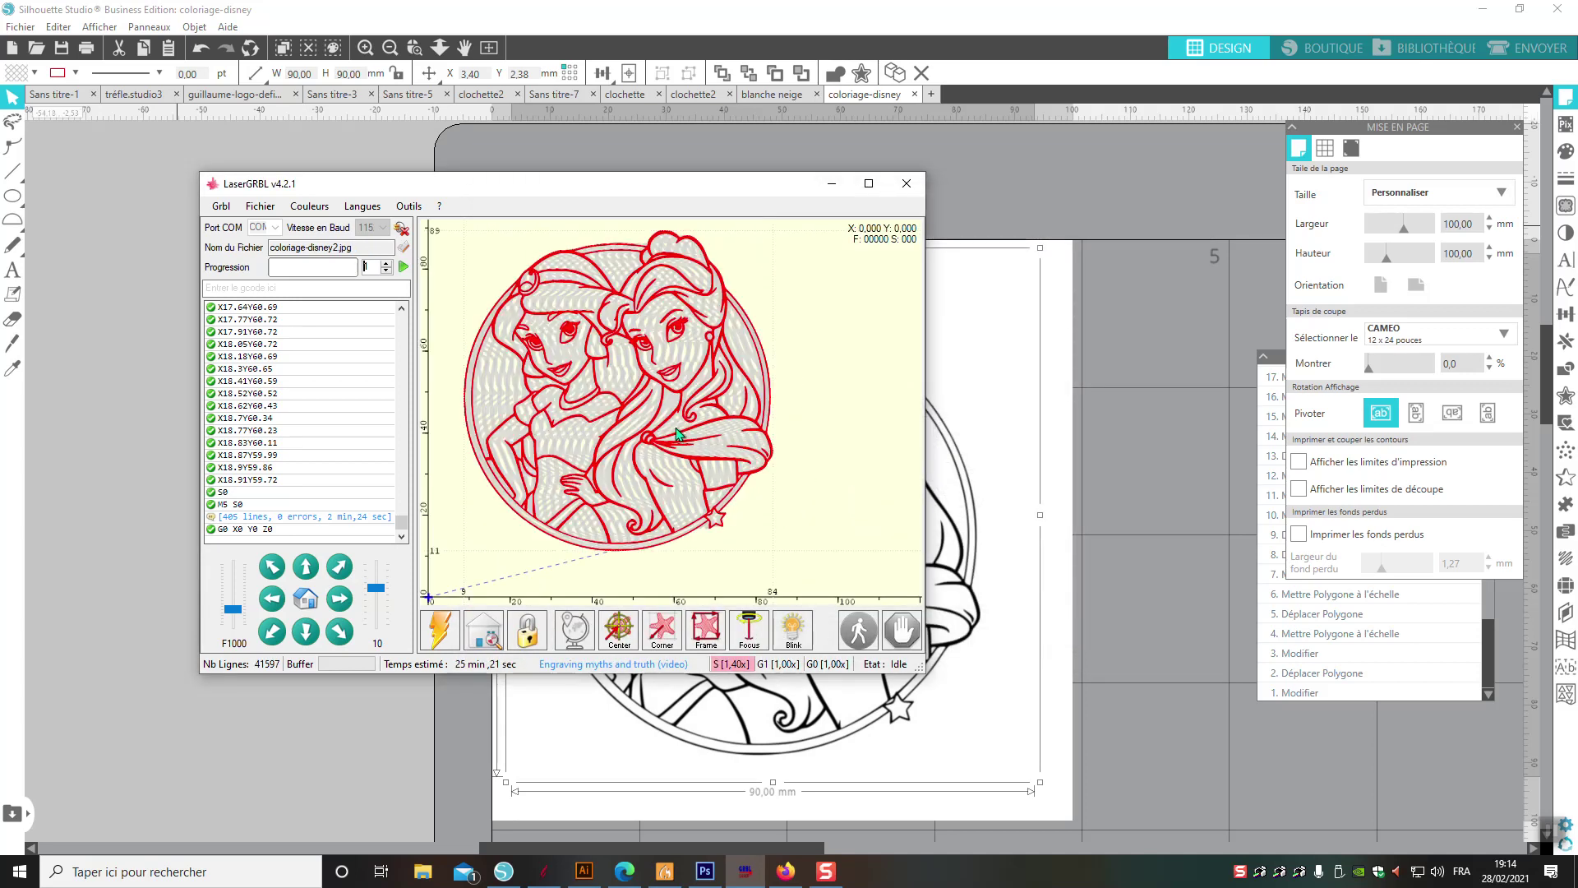
- Add coloriage-disney-17309.svg to the engraving already loaded
click(259, 207)
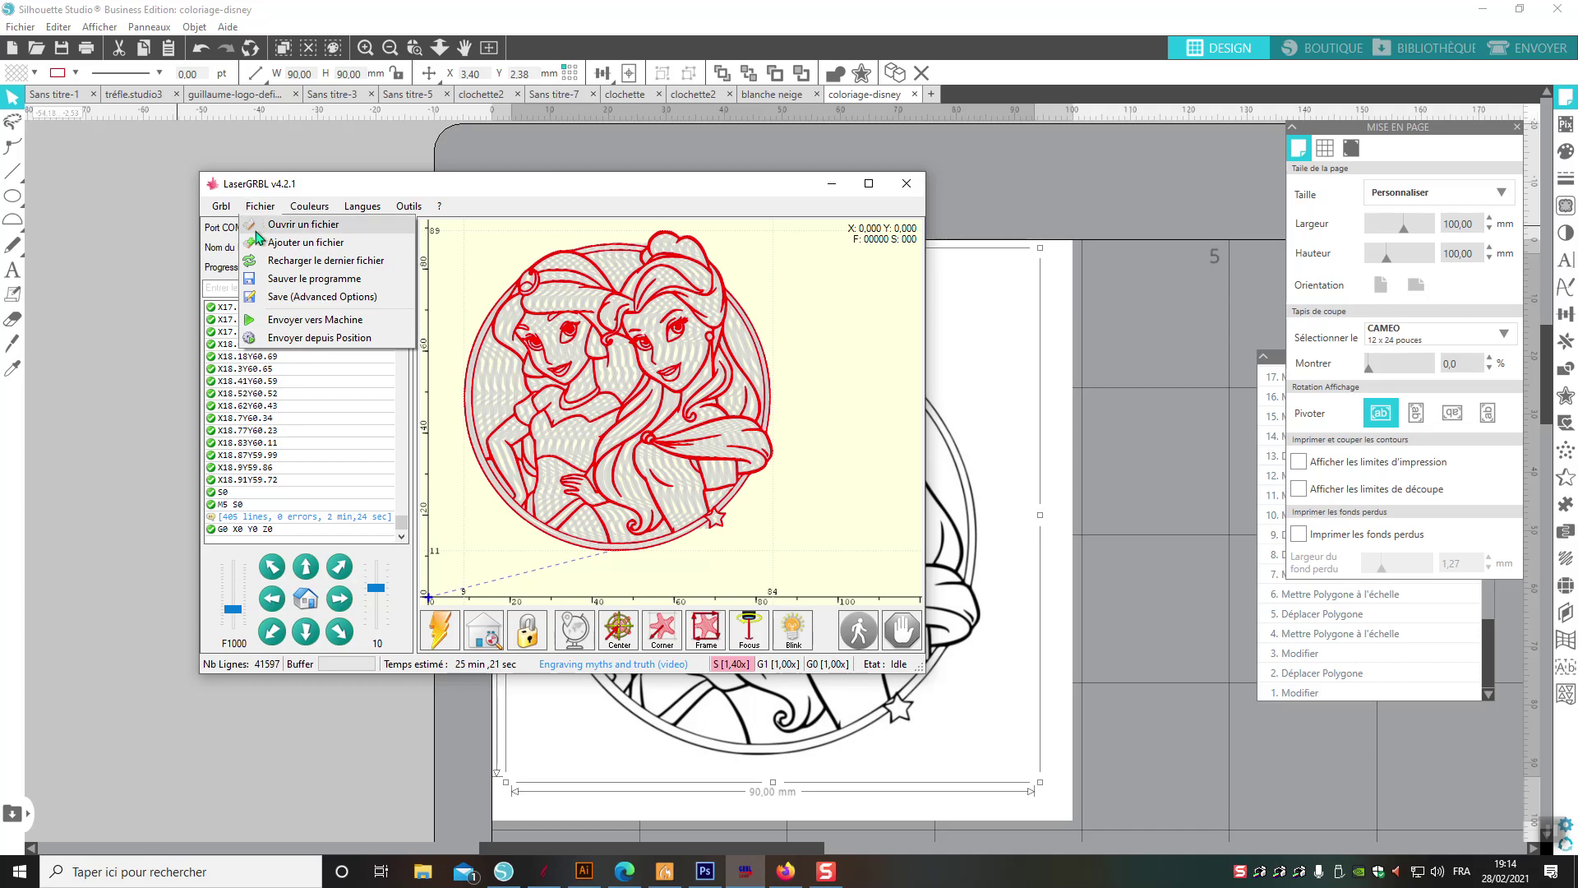
click(262, 243)
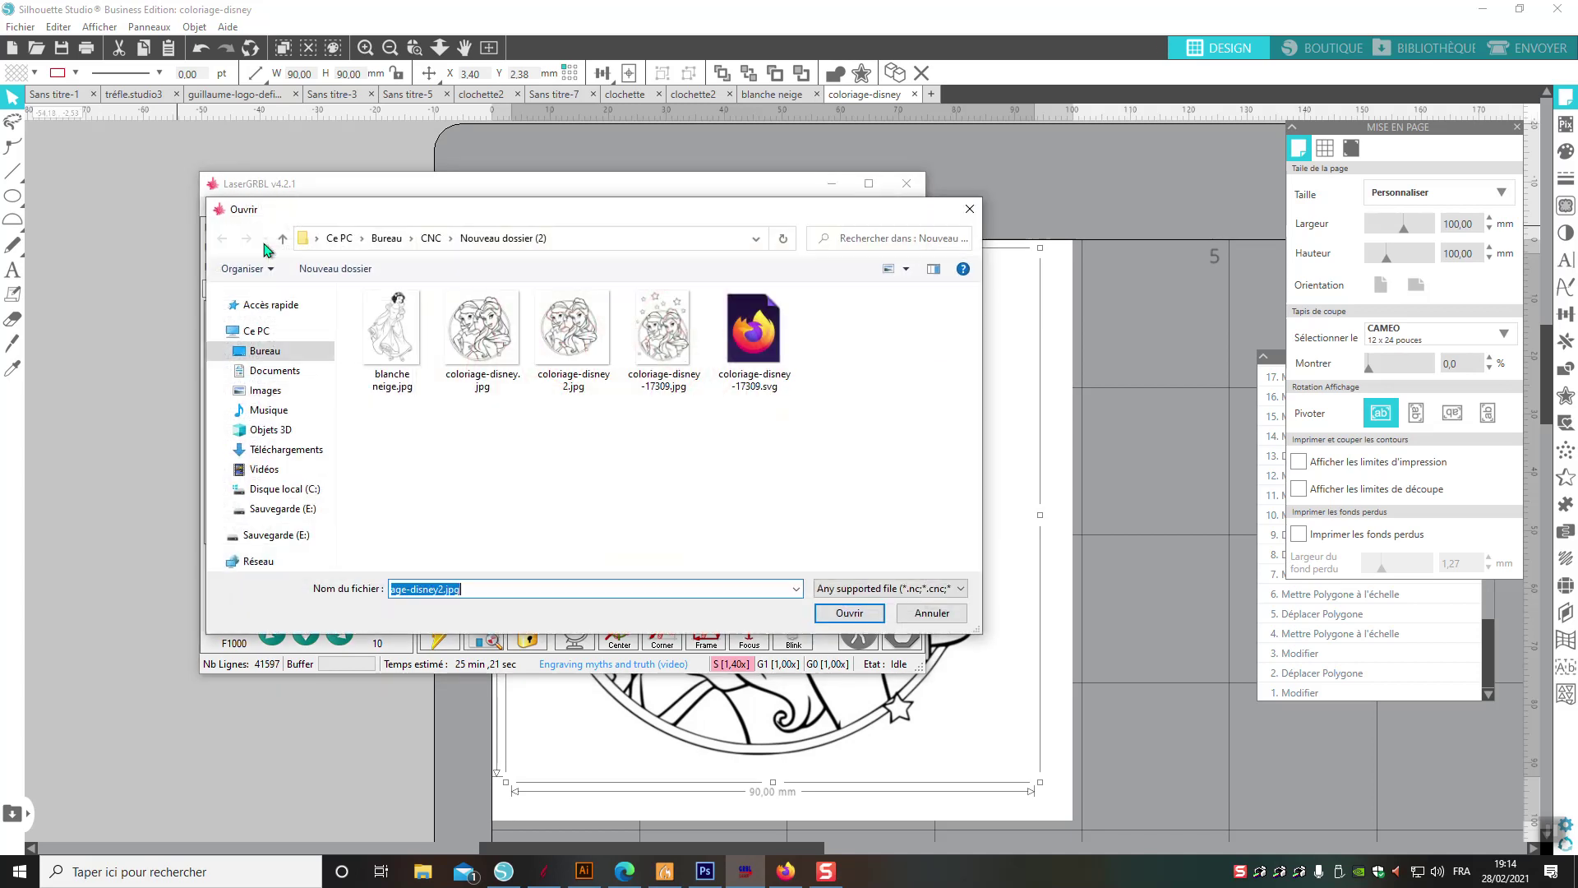
click(753, 341)
click(849, 613)
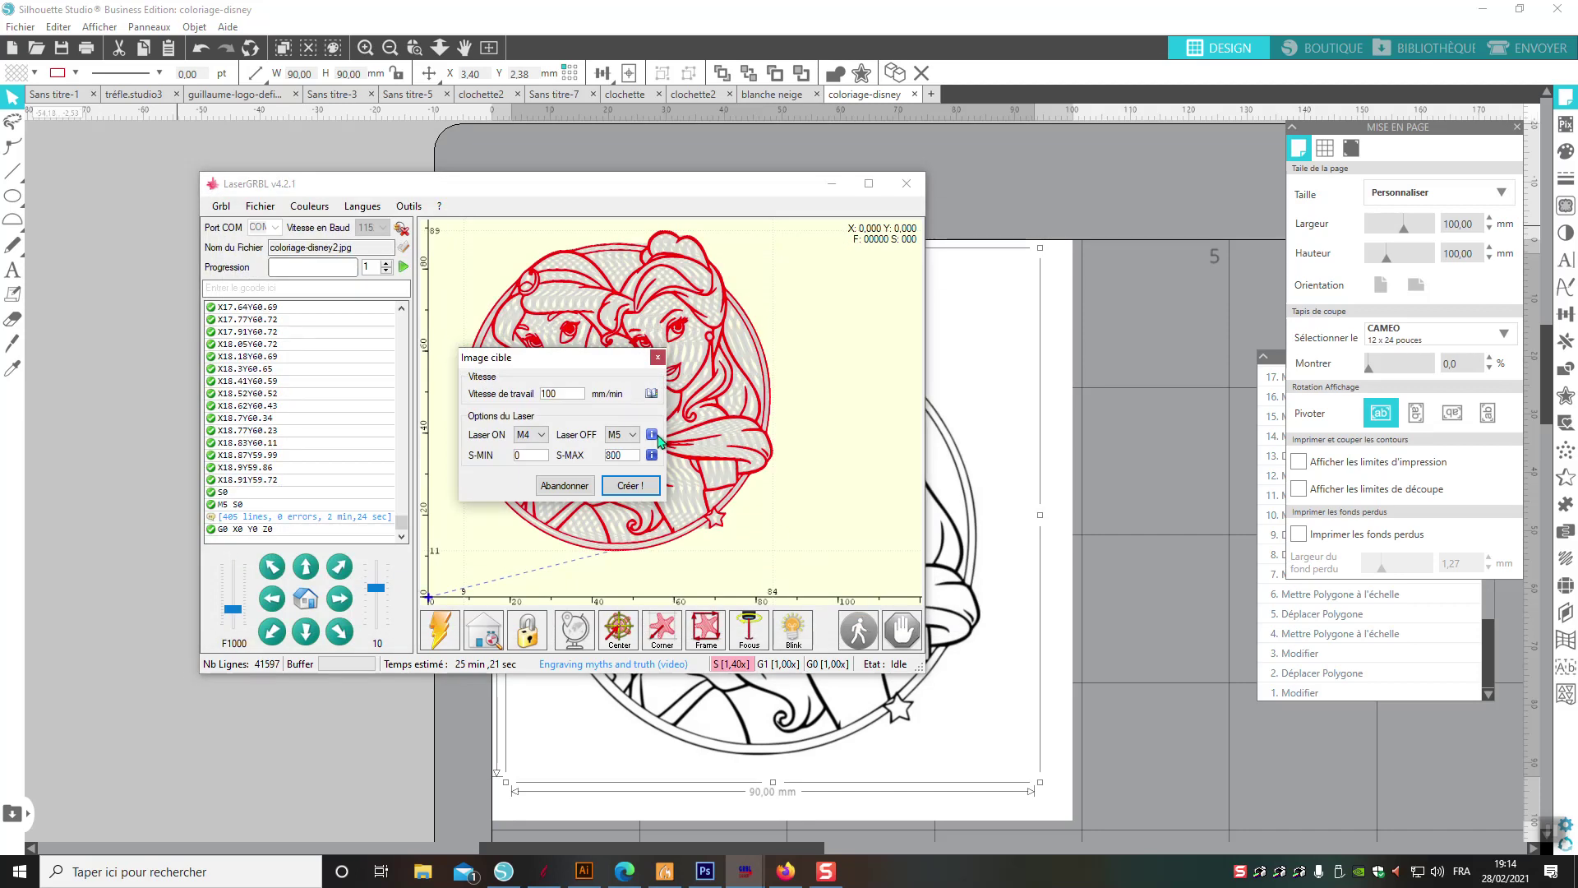
- Apply the suggested Cut settings for 3mm plywood to the added contour and create its cutting path
click(651, 393)
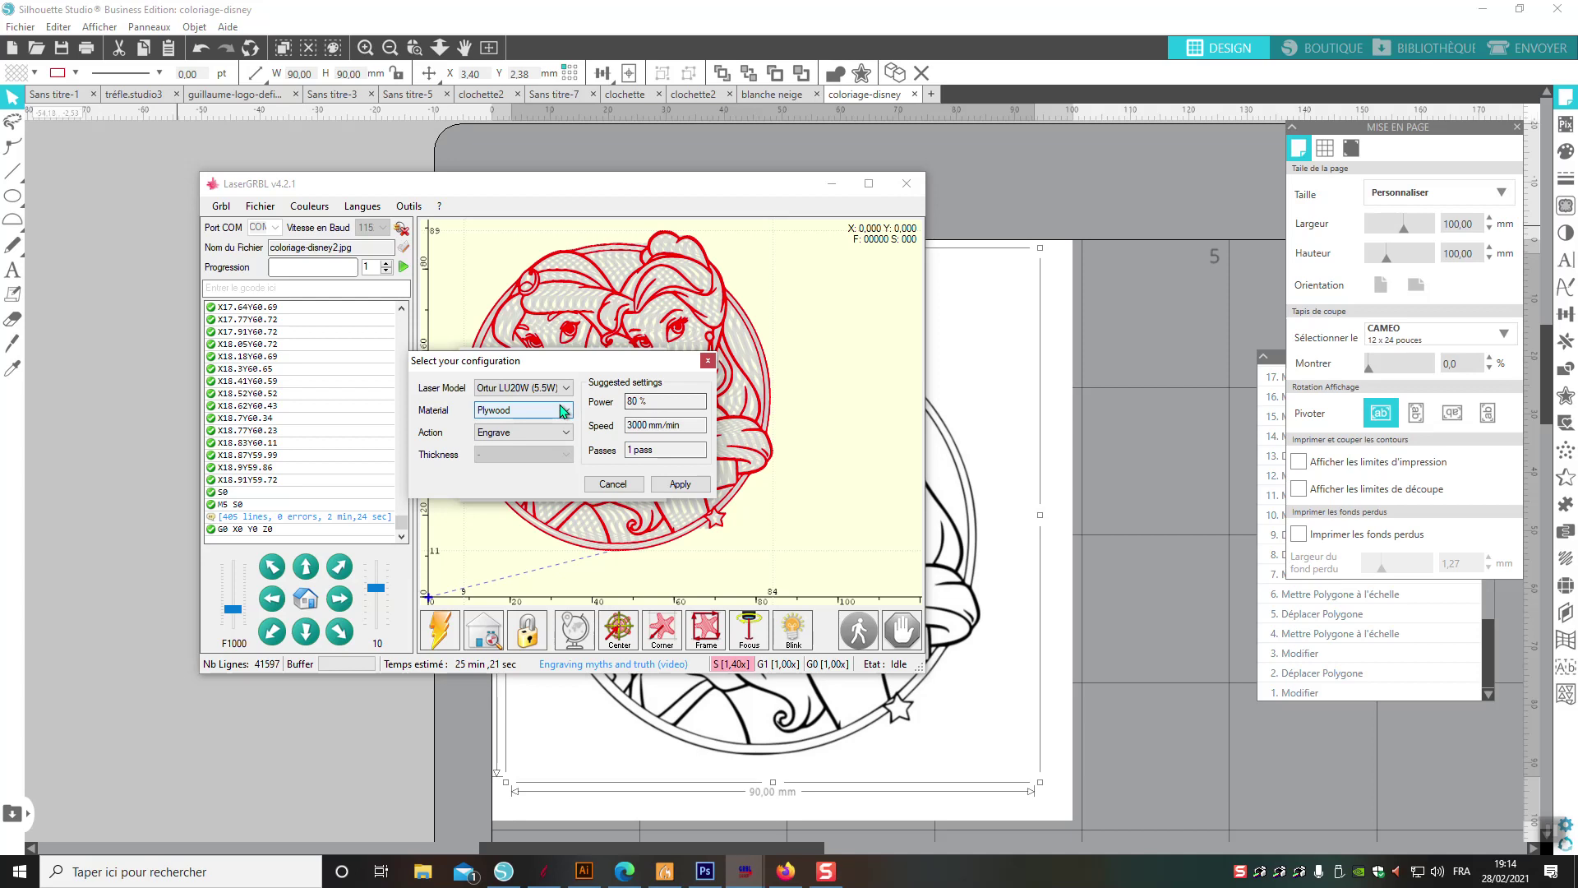
click(565, 432)
click(485, 446)
click(566, 454)
click(489, 474)
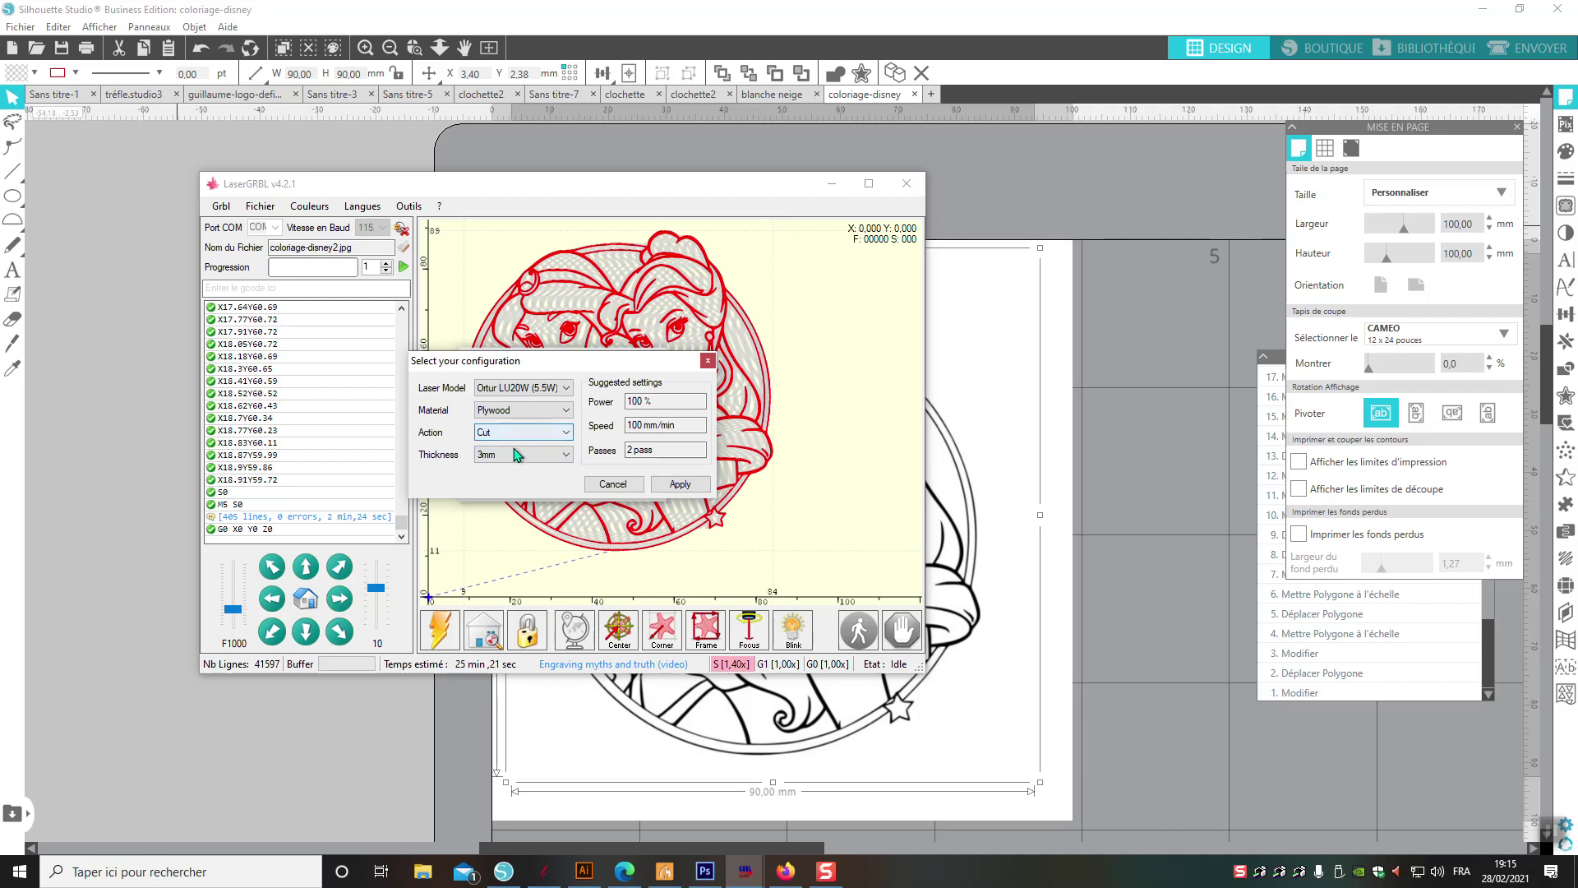
click(679, 483)
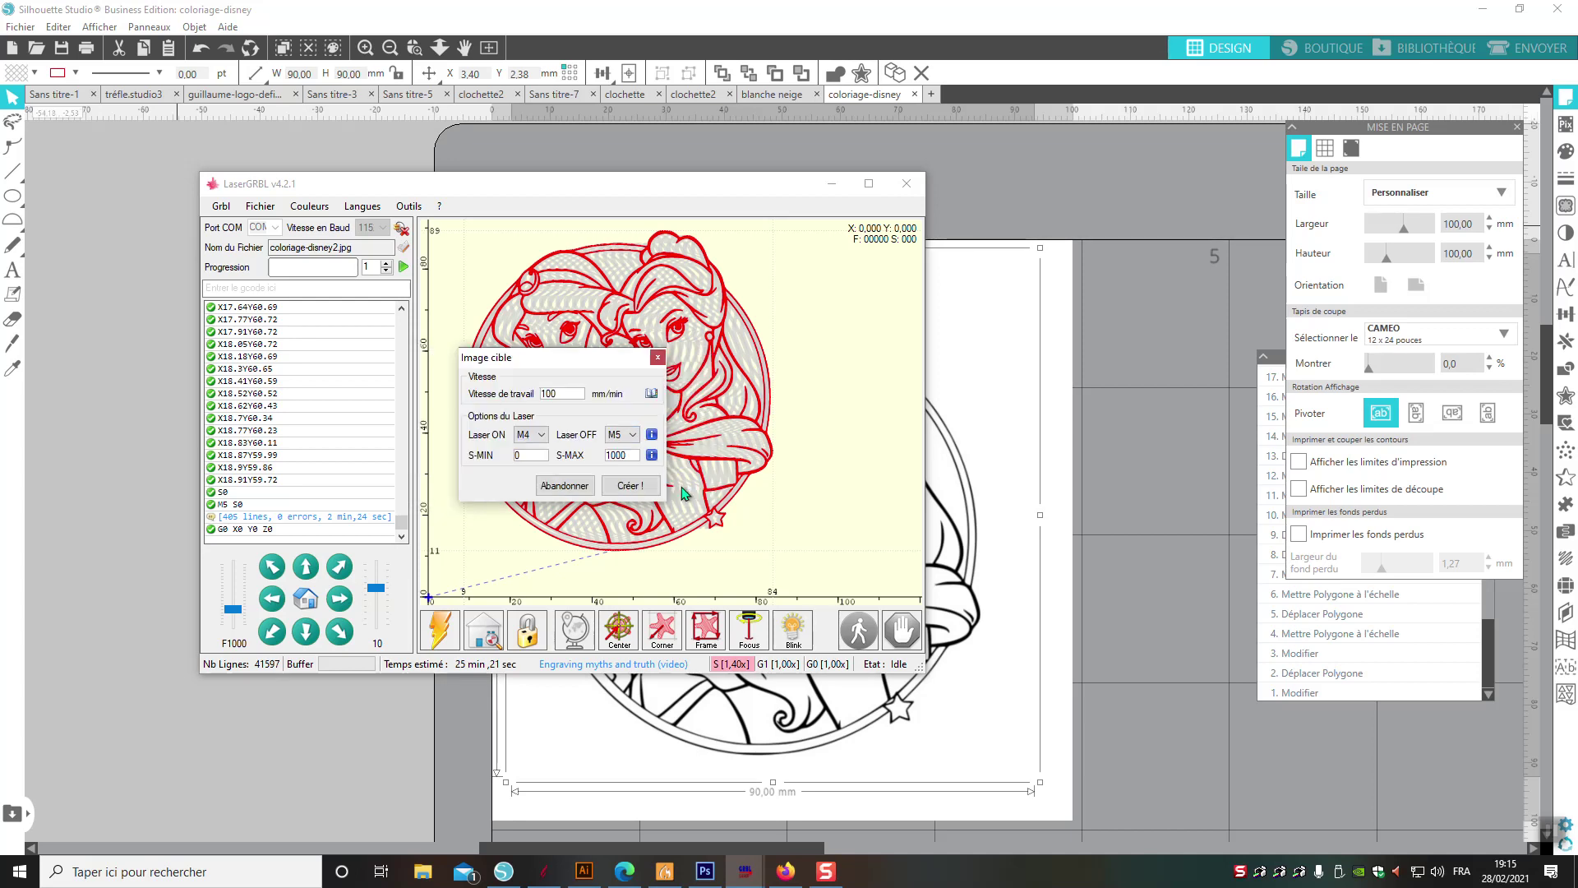
click(630, 486)
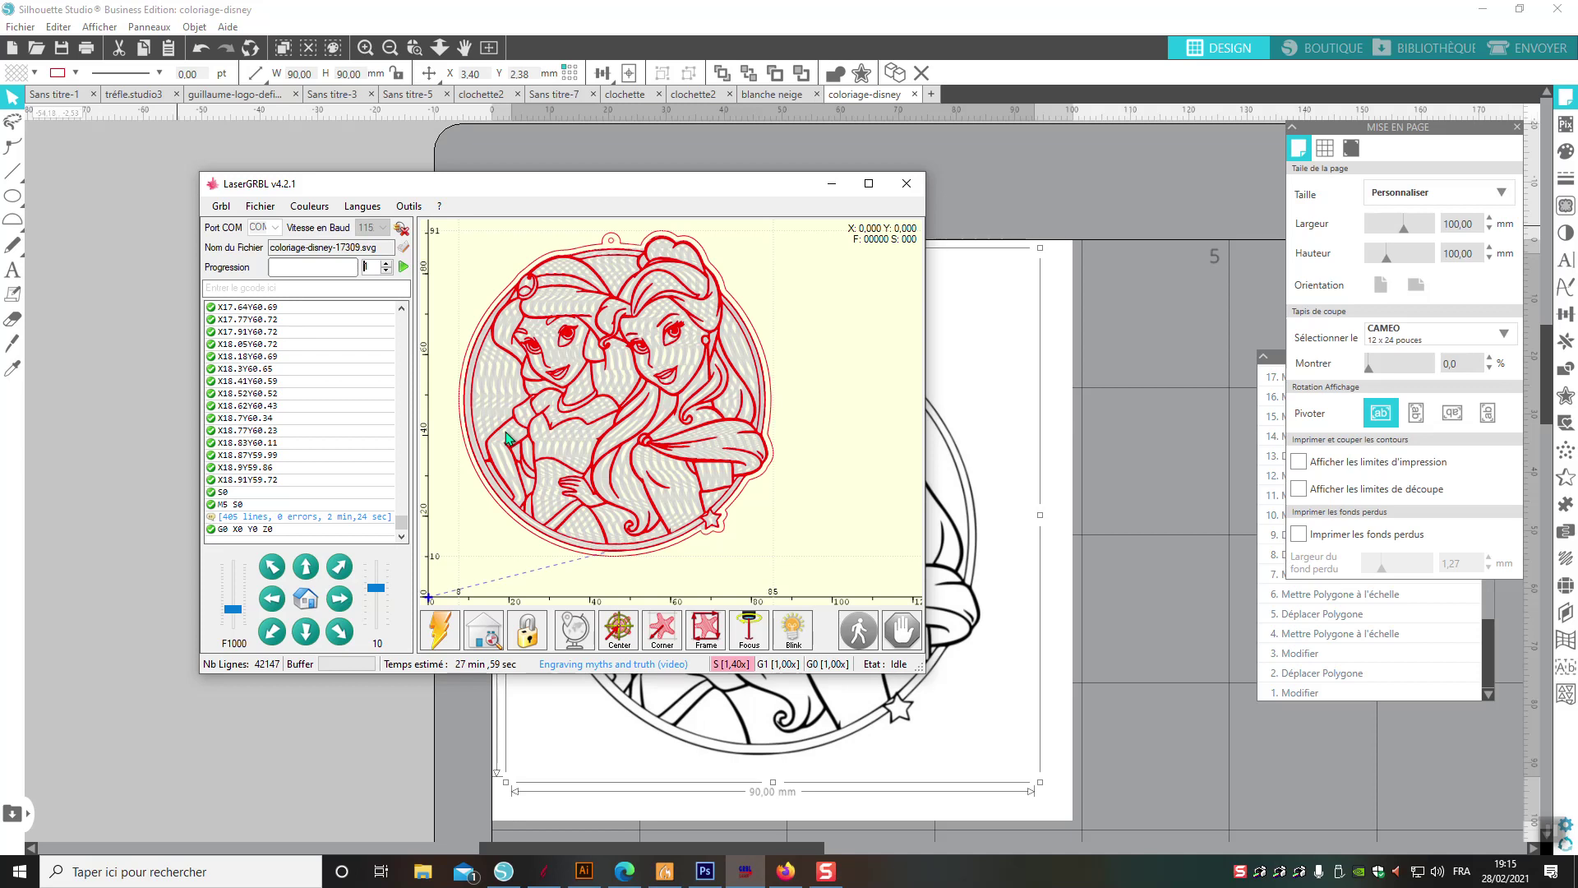
click(827, 873)
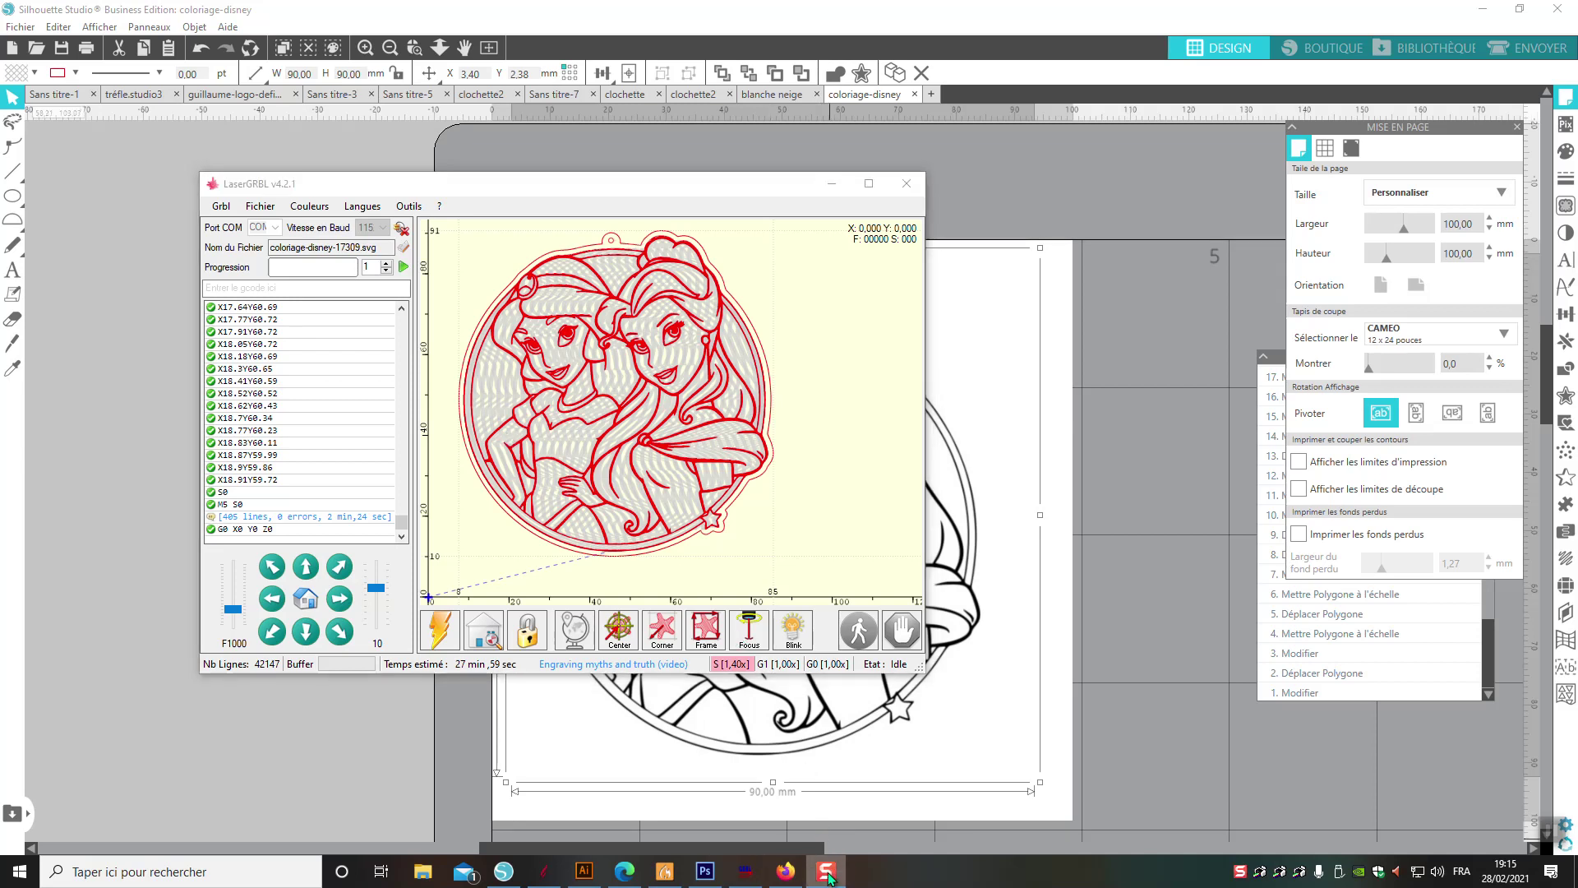